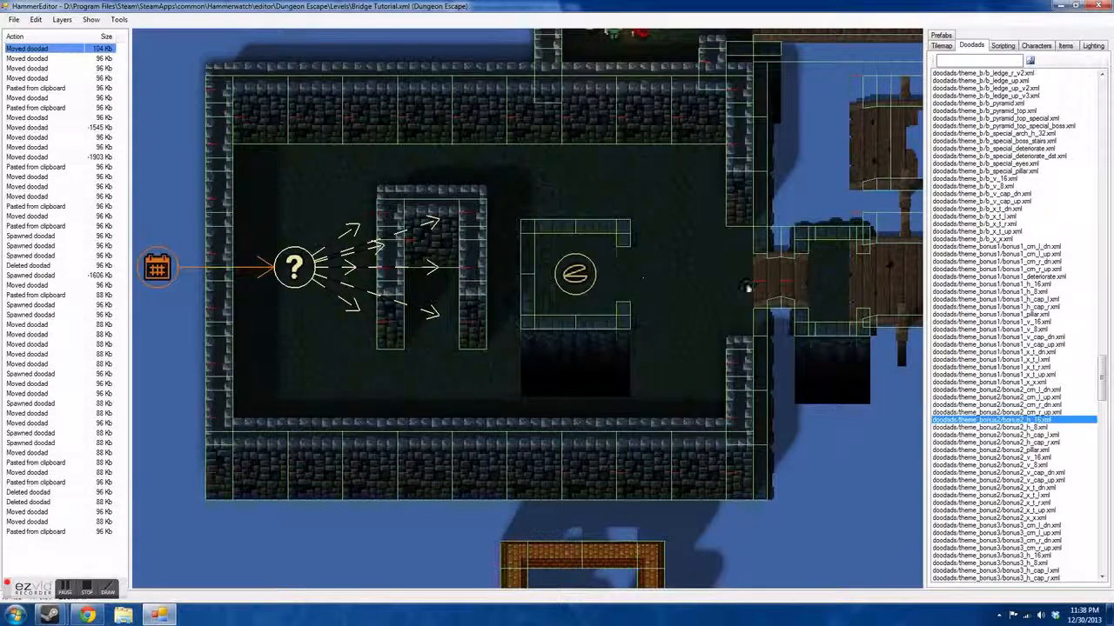
# Step: Examine the walled room, its inner wall and ledge frame, and the bridge entrance beside it
pyautogui.scroll(-1, 236, 293)
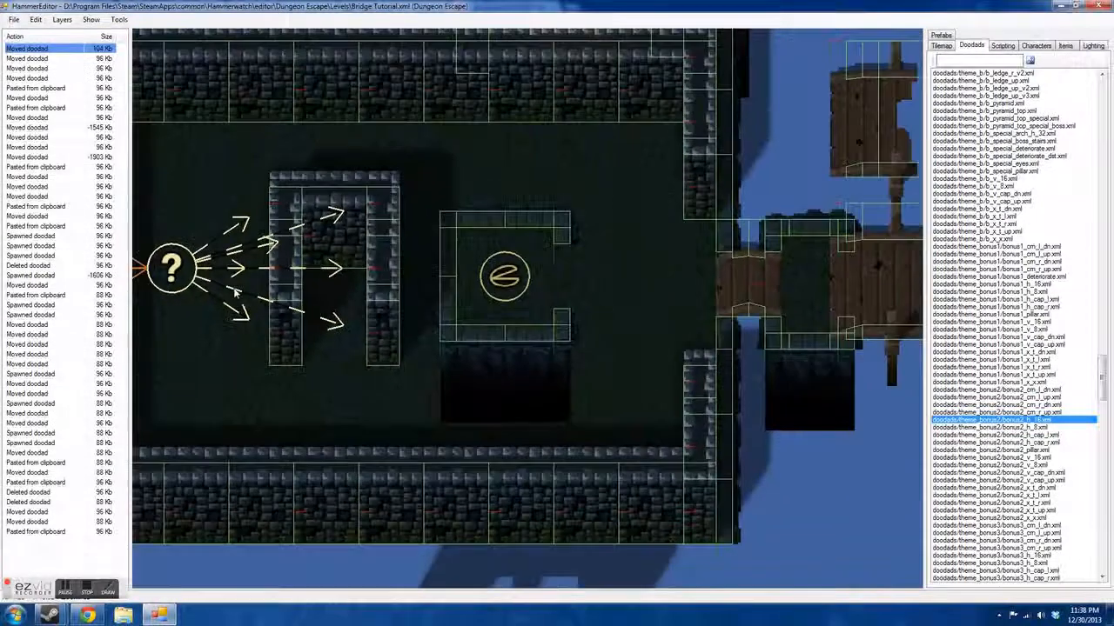
pyautogui.press('d')
pyautogui.scroll(-4, 455, 320)
pyautogui.press('a')
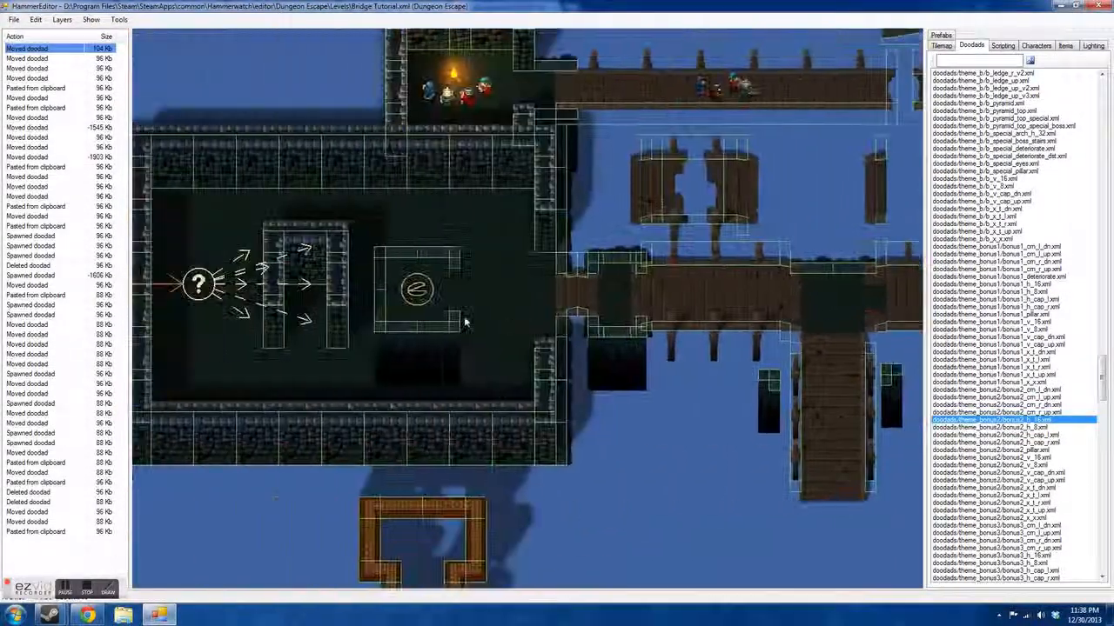
pyautogui.scroll(2, 531, 301)
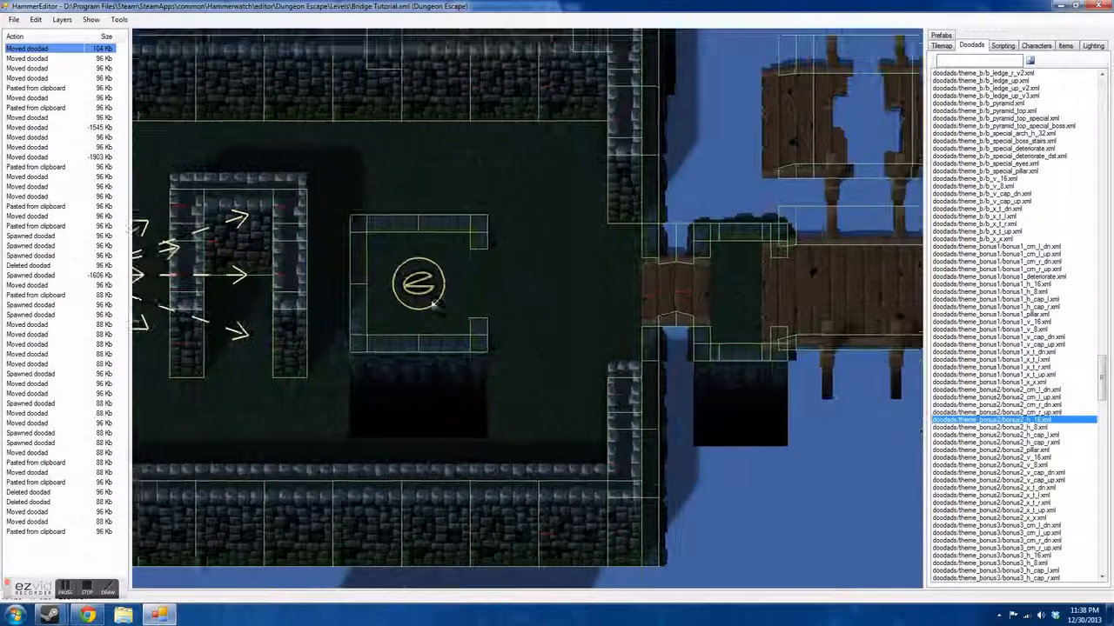
pyautogui.press('a')
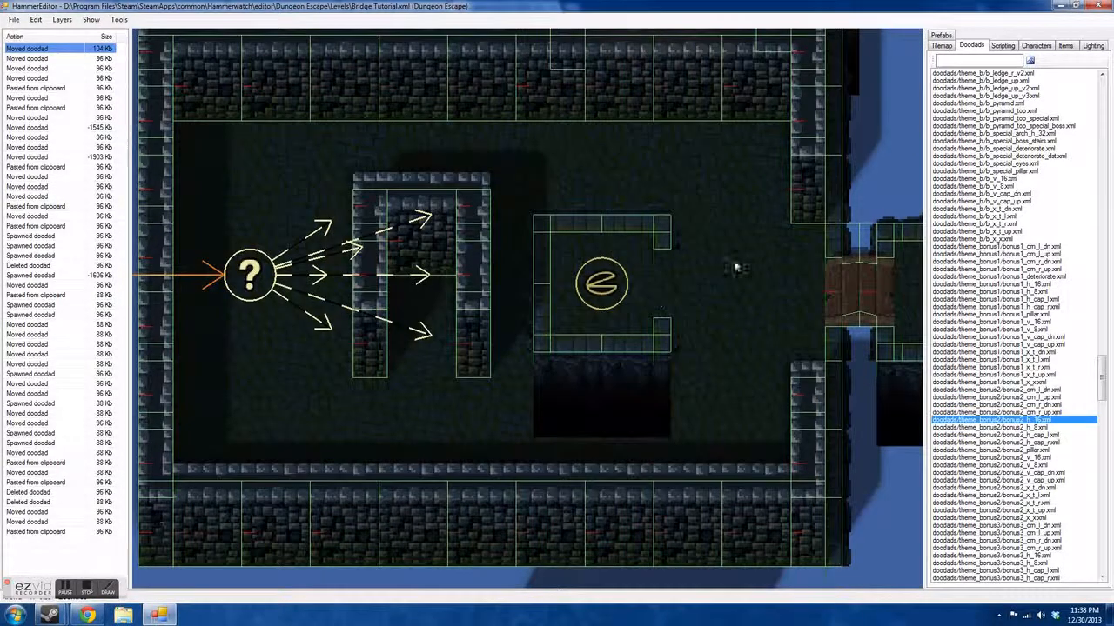
pyautogui.scroll(-1, 525, 287)
pyautogui.scroll(-1, 524, 286)
pyautogui.press('s')
pyautogui.press('w')
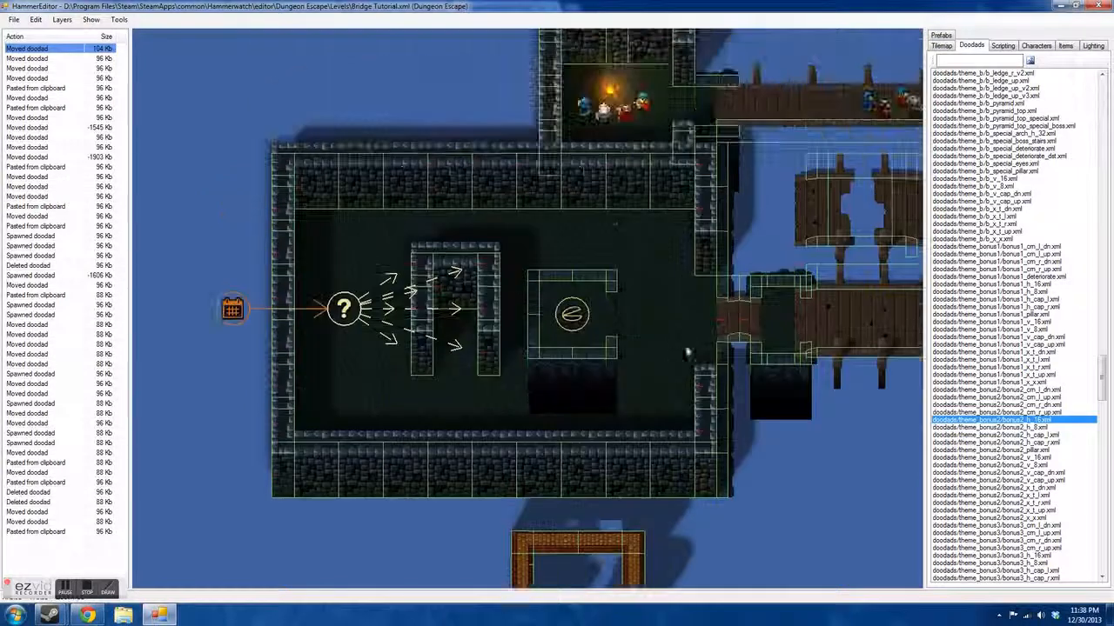
pyautogui.scroll(1, 634, 320)
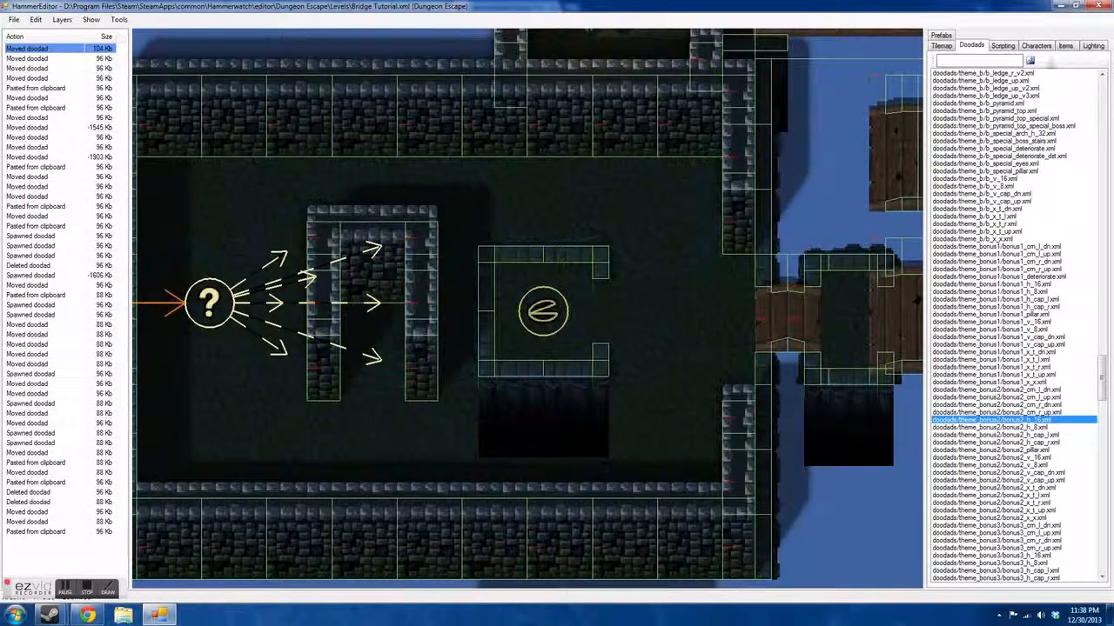
pyautogui.press('a')
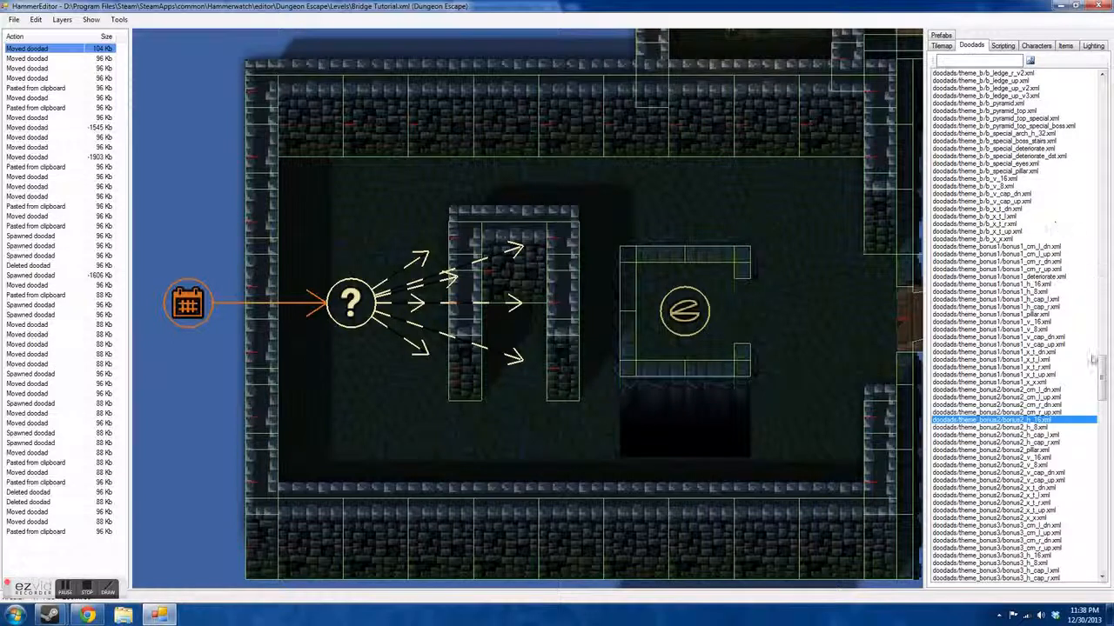
# Step: Browse the doodad list to the theme_d ledge and special bridge entries
pyautogui.moveTo(1103, 376); pyautogui.dragTo(1101, 507)
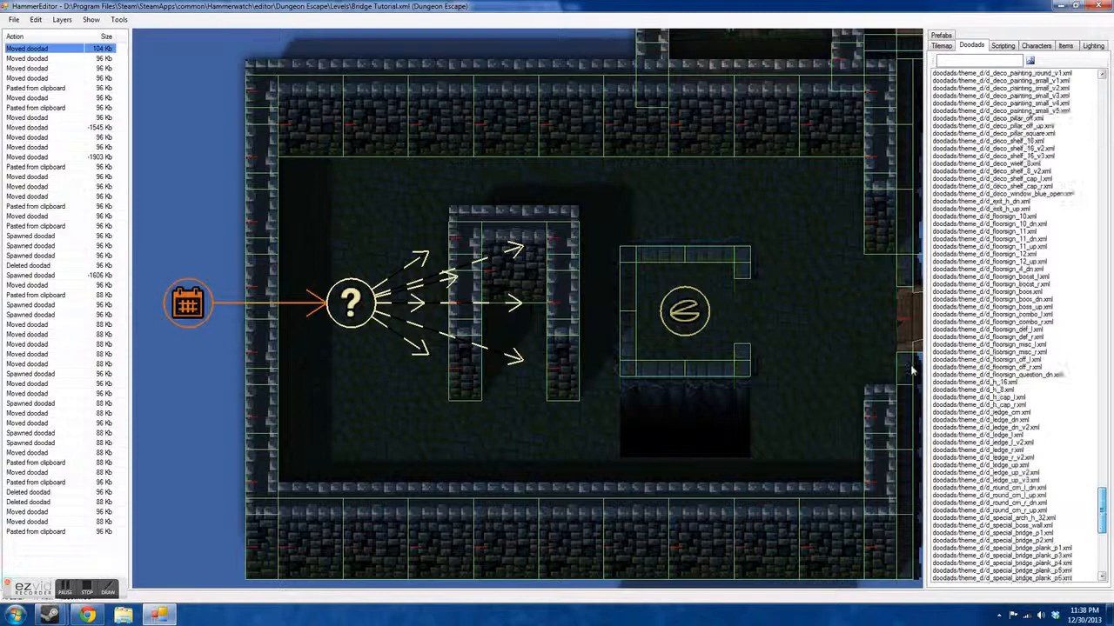
pyautogui.scroll(2, 745, 301)
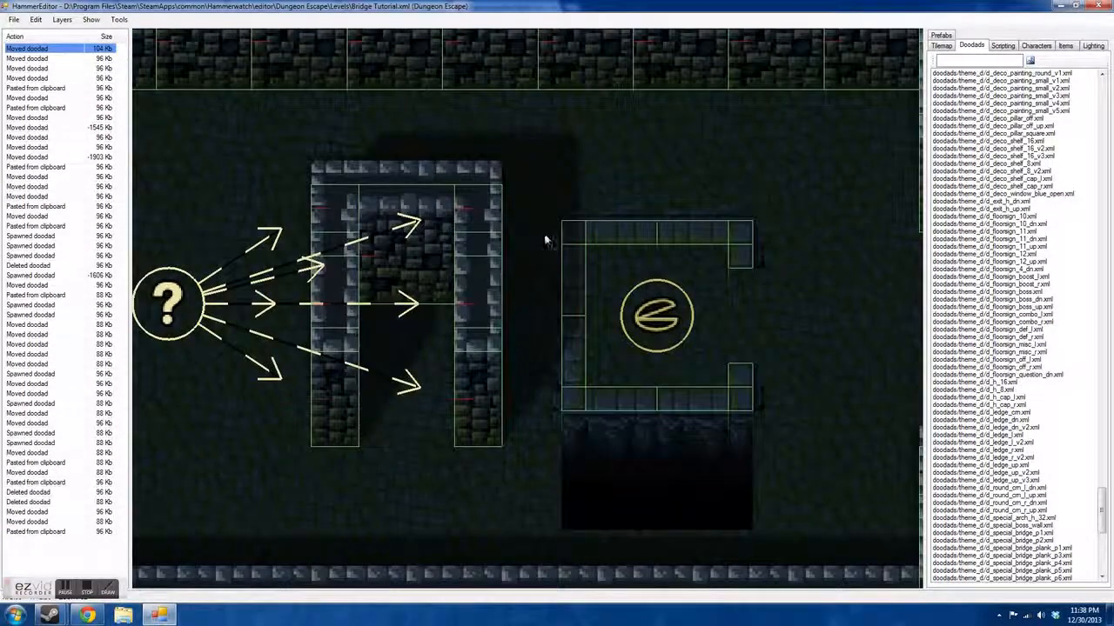
pyautogui.scroll(-2, 732, 257)
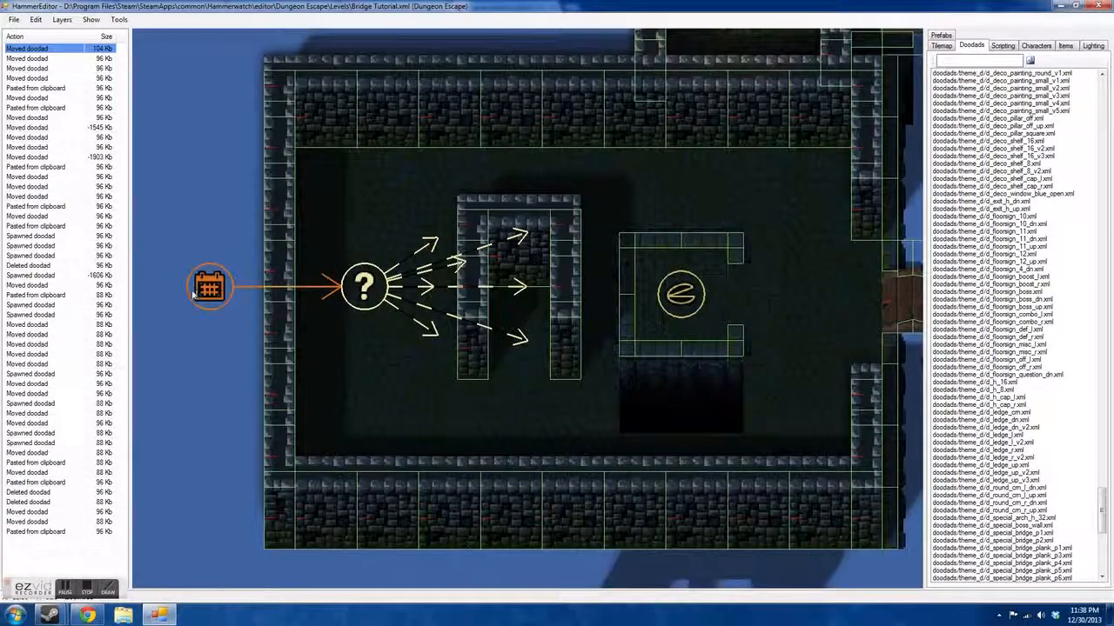
# Step: Inspect the event trigger and the settings of the HideObject script node linked to the inner wall pieces
pyautogui.scroll(1, 139, 306)
pyautogui.moveTo(205, 224); pyautogui.dragTo(306, 327)
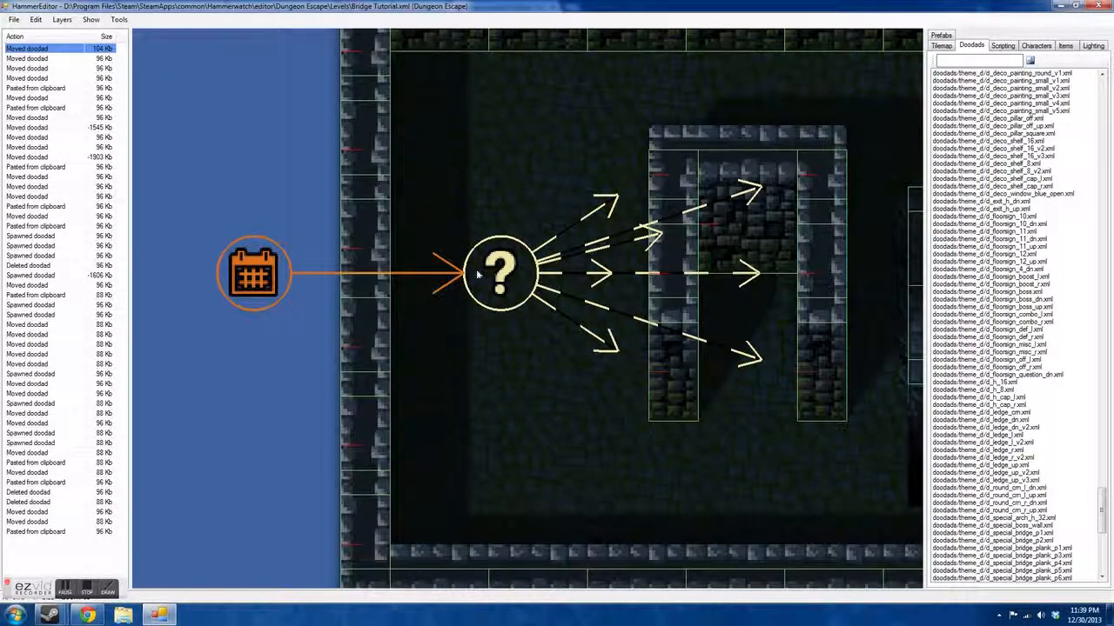
pyautogui.scroll(-1, 351, 269)
pyautogui.click(1002, 46)
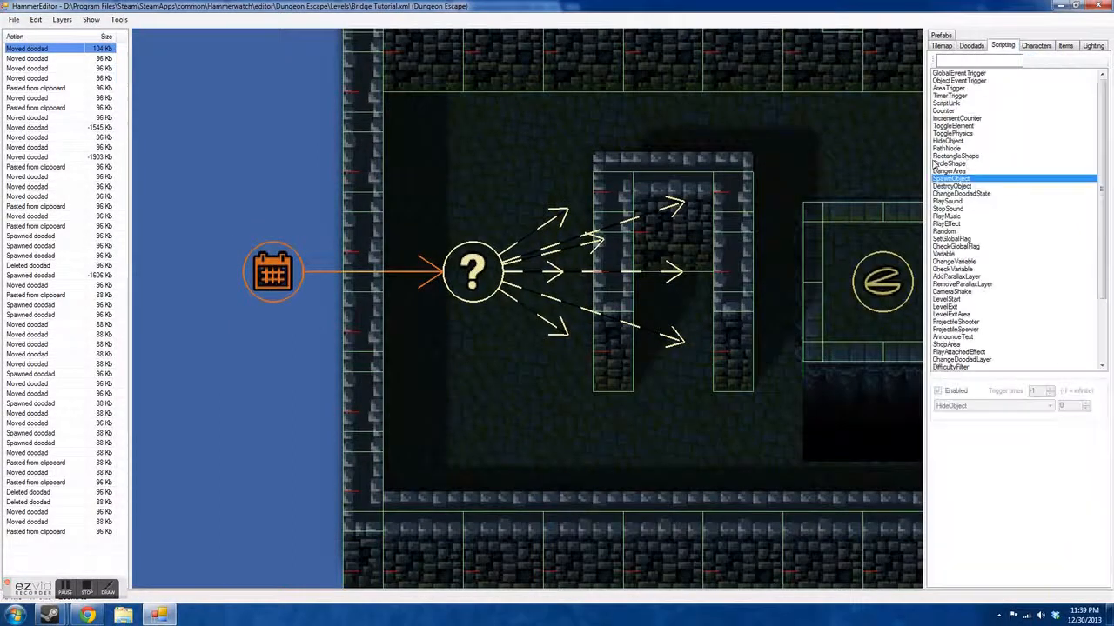
pyautogui.click(492, 274)
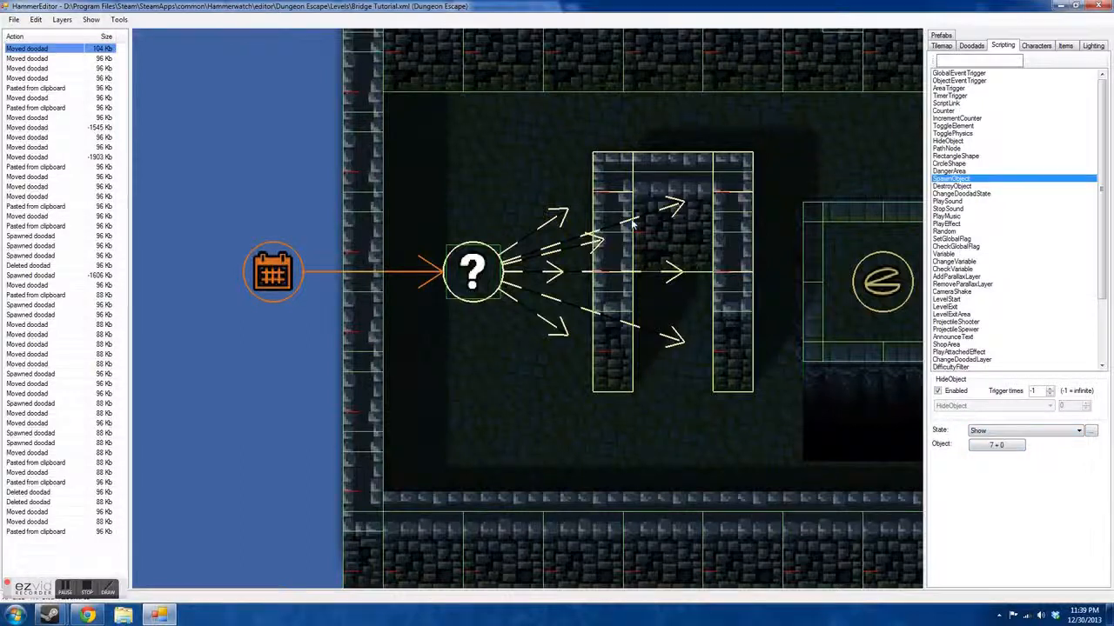
pyautogui.click(623, 187)
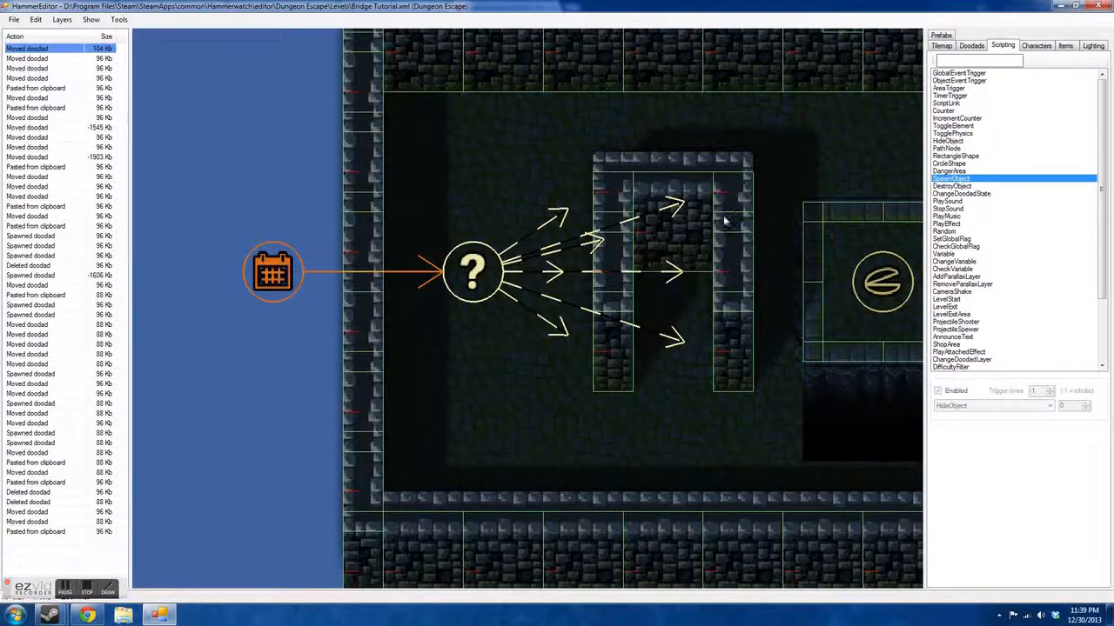
# Step: Return to the doodads and select the whole ledge frame inside the room to inspect its pieces
pyautogui.scroll(-3, 312, 268)
pyautogui.scroll(3, 571, 205)
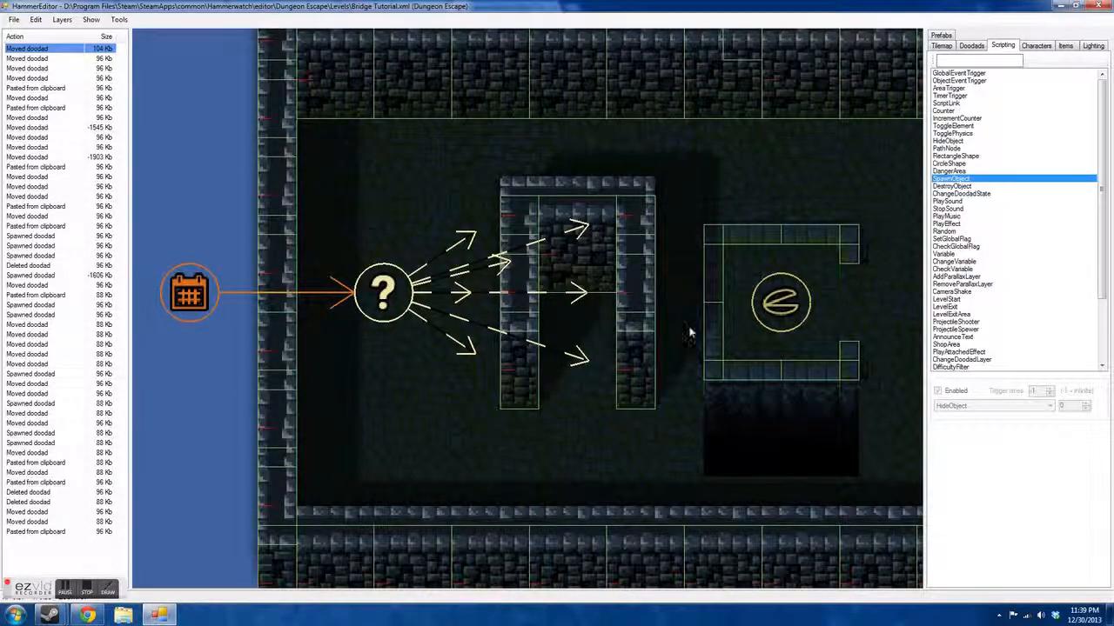
pyautogui.click(971, 45)
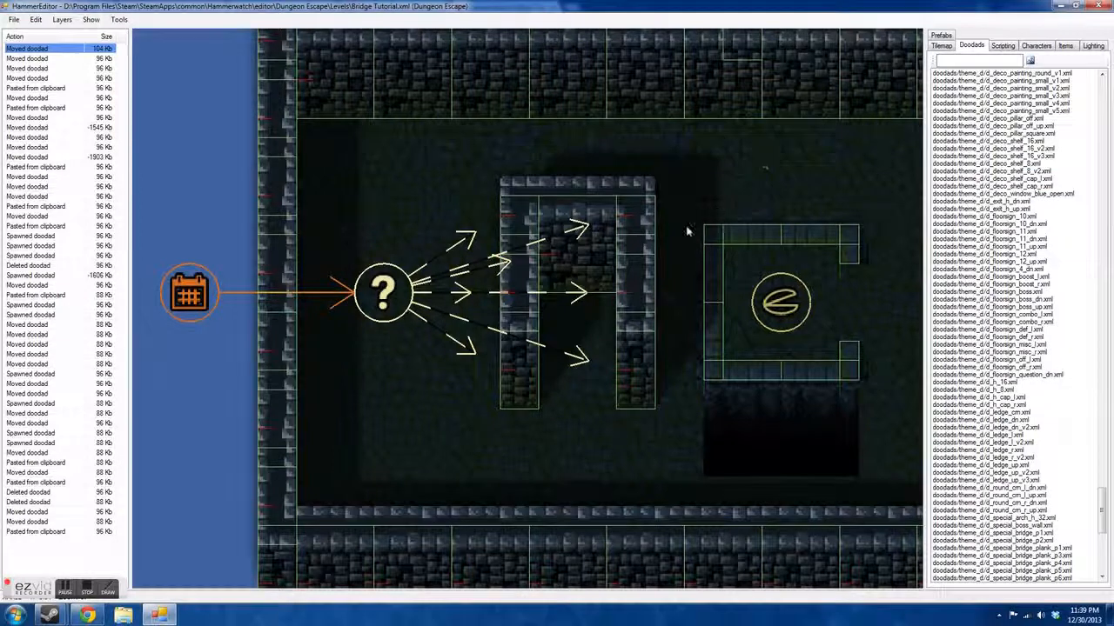
pyautogui.scroll(-1, 430, 211)
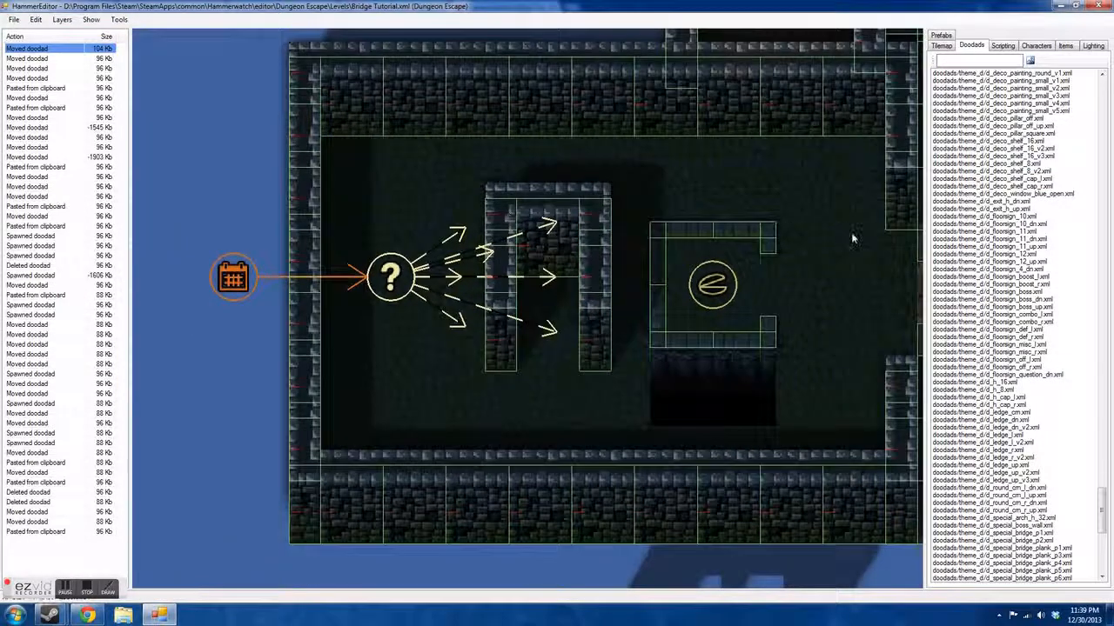
pyautogui.scroll(2, 833, 233)
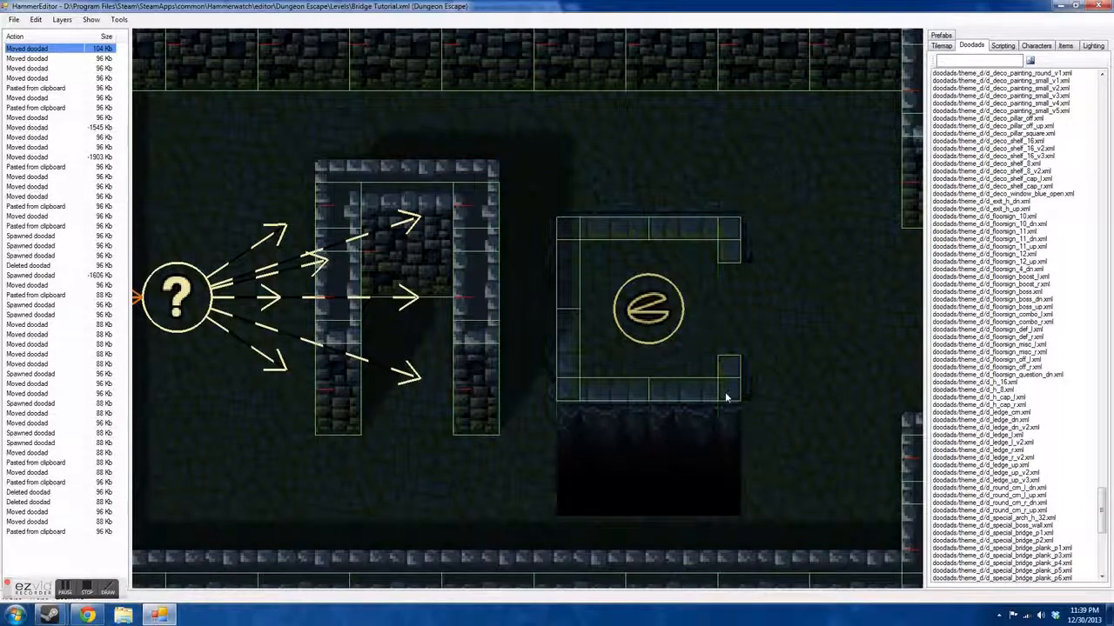
pyautogui.moveTo(534, 155); pyautogui.dragTo(760, 448)
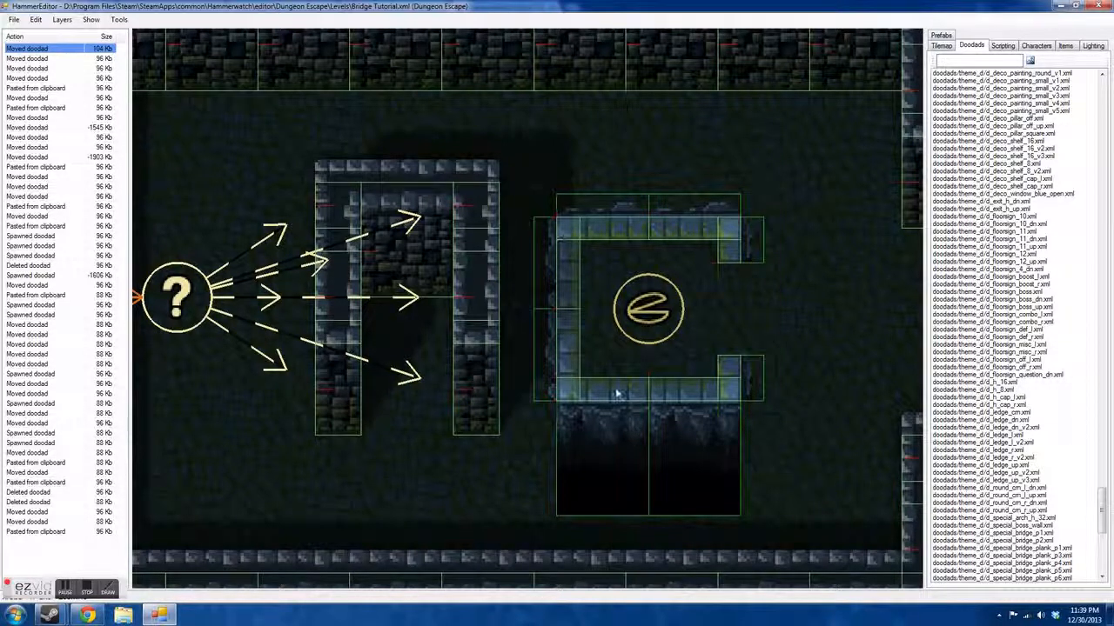
pyautogui.click(797, 437)
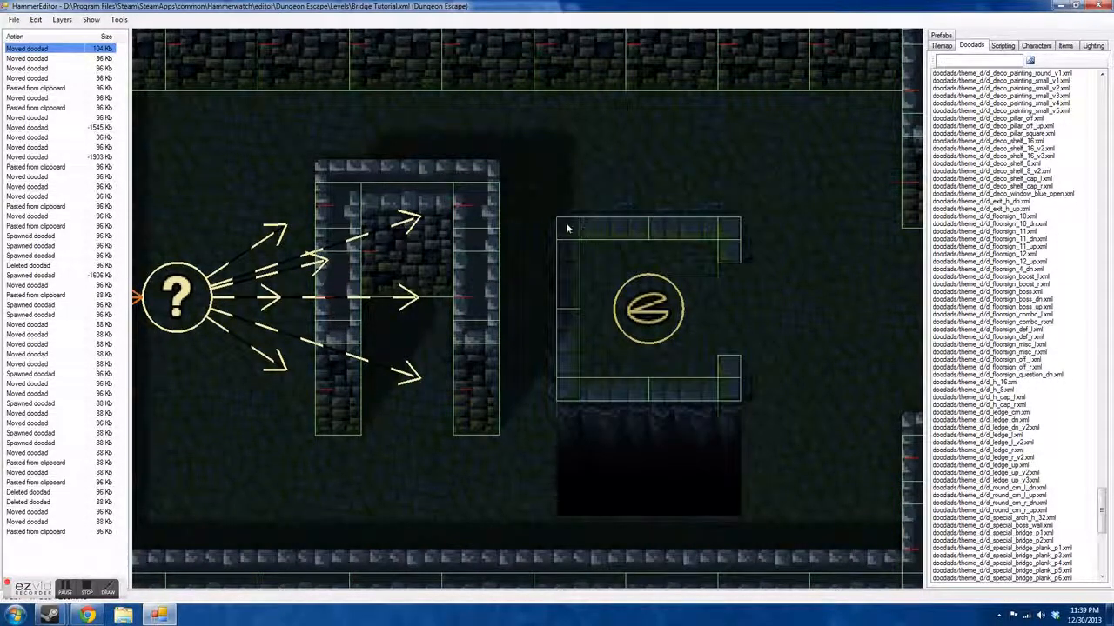
# Step: Hide the physics outlines to view the inner wall and ledge frame without them
pyautogui.click(90, 19)
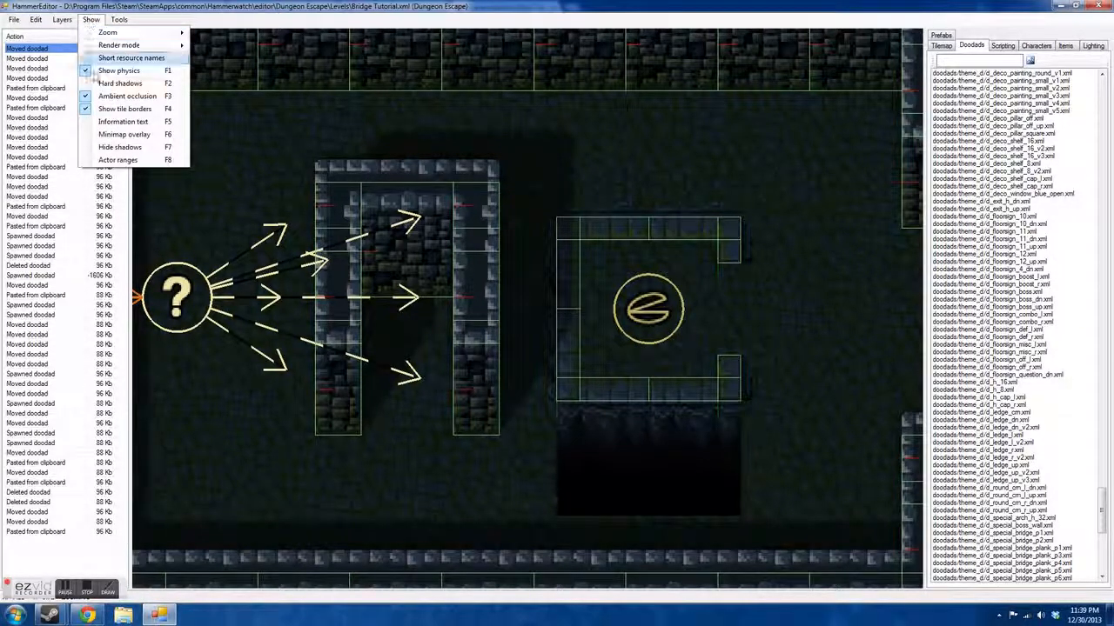
pyautogui.click(109, 71)
pyautogui.scroll(-1, 546, 295)
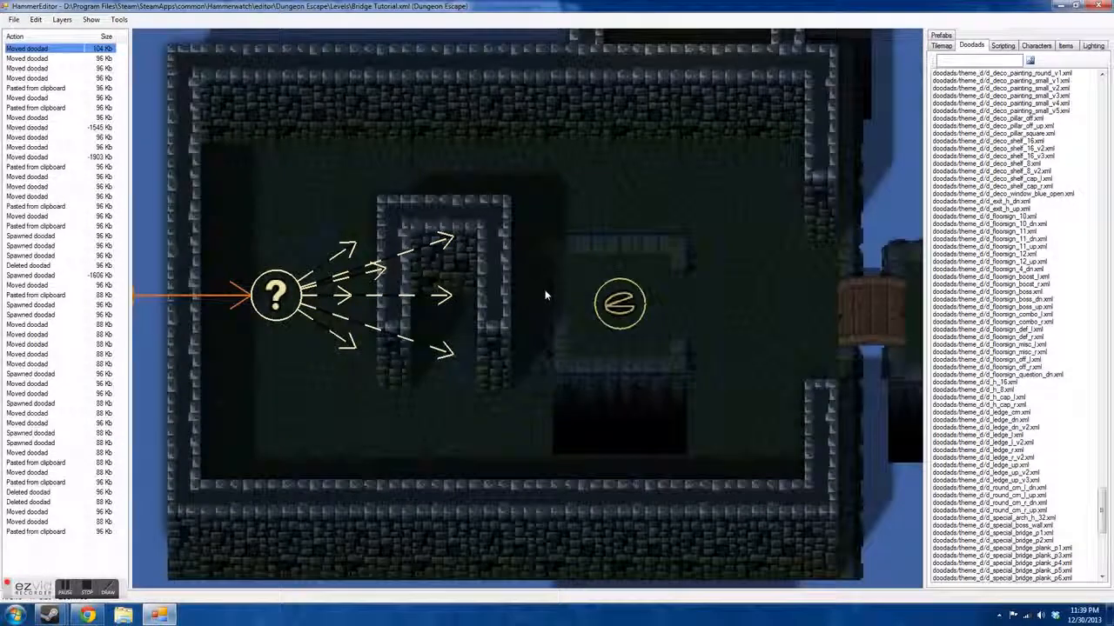
pyautogui.scroll(-2, 545, 295)
pyautogui.scroll(3, 668, 284)
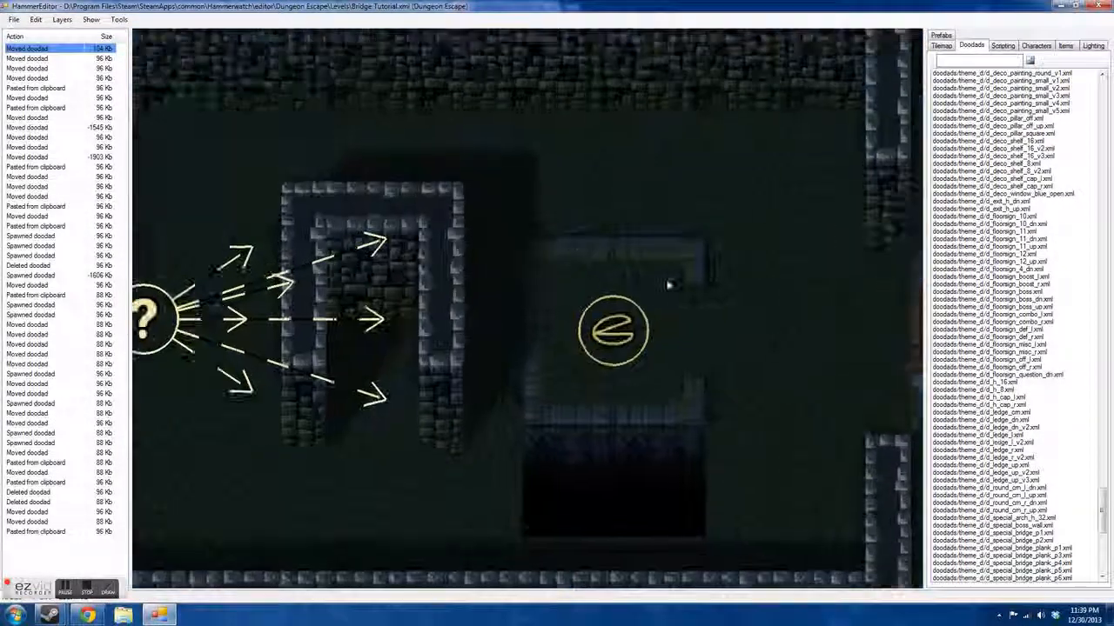
pyautogui.scroll(1, 669, 284)
# Step: Show the physics outlines again and compare those of the inner wall and the ledge frame
pyautogui.click(90, 19)
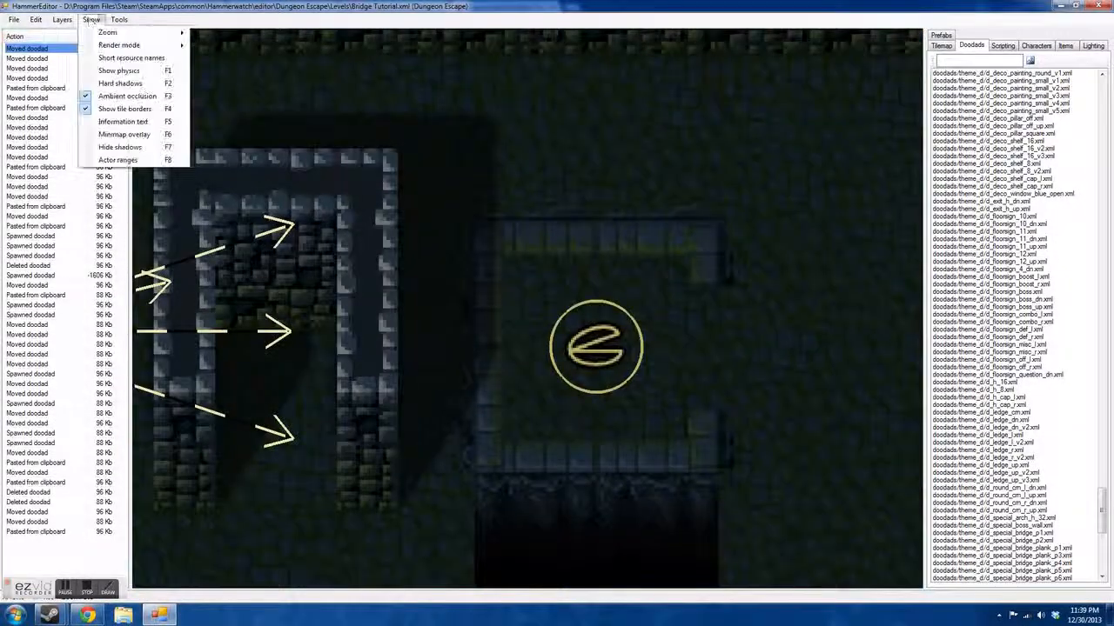
pyautogui.click(95, 72)
pyautogui.scroll(-1, 440, 109)
pyautogui.scroll(1, 524, 169)
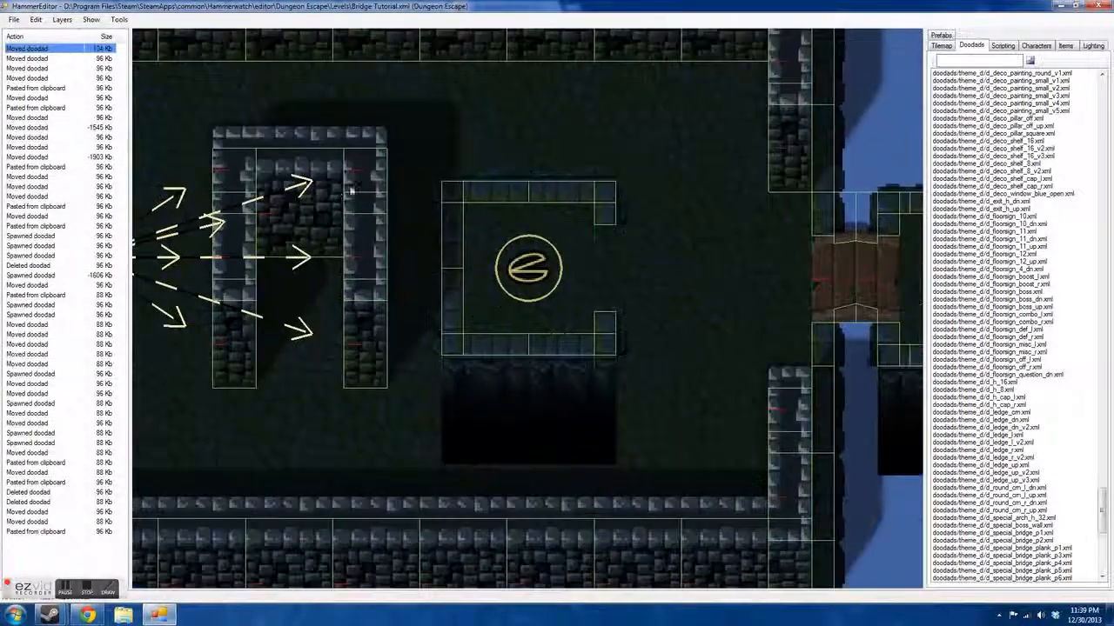
pyautogui.scroll(-2, 351, 190)
pyautogui.scroll(2, 443, 226)
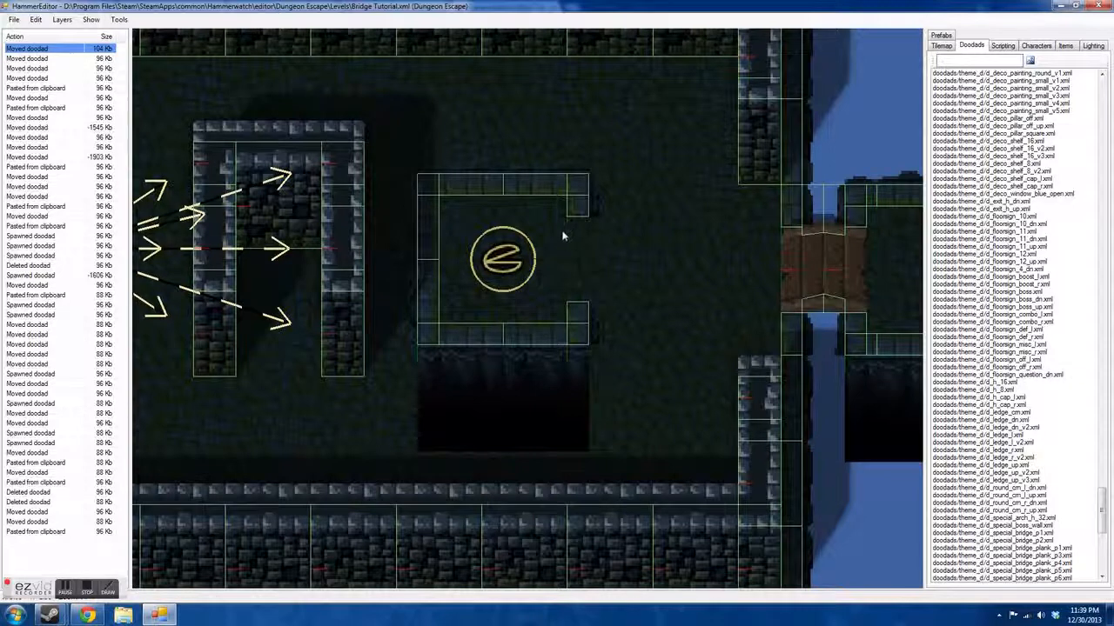
# Step: Inspect the opening of the ledge frame and the horizontal section of the inner wall
pyautogui.moveTo(561, 226); pyautogui.dragTo(612, 290)
pyautogui.press('Left')
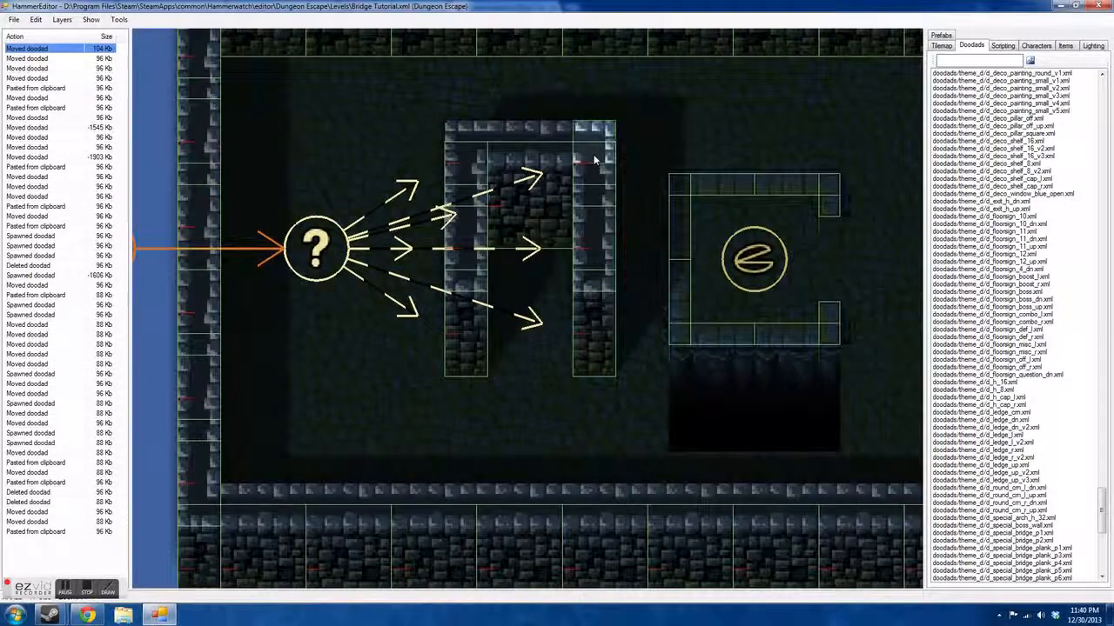
pyautogui.scroll(3, 615, 130)
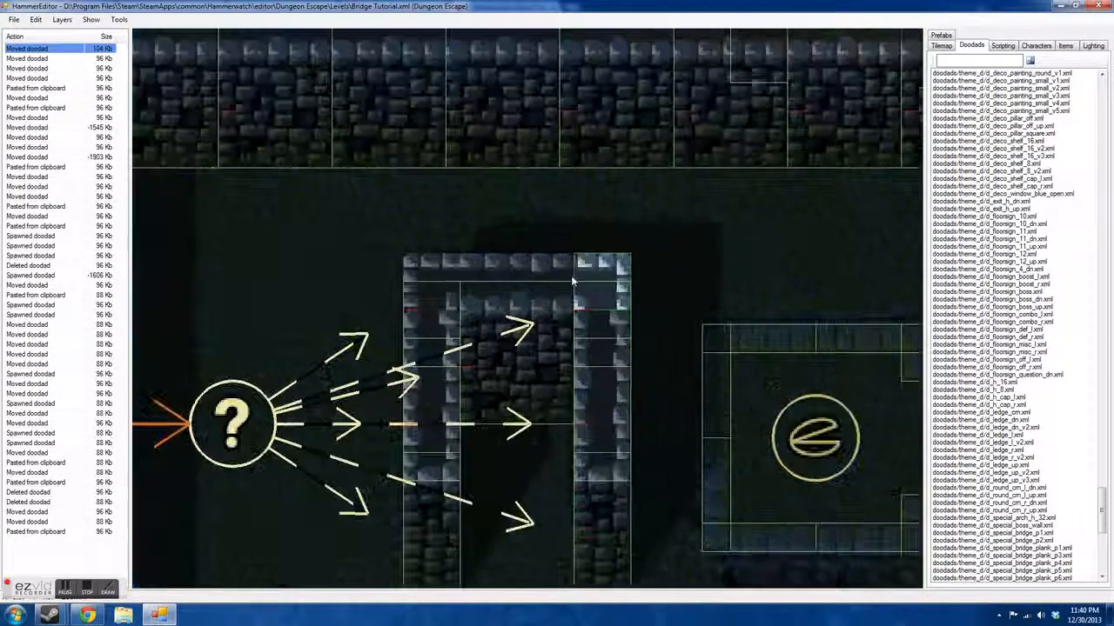
pyautogui.click(509, 263)
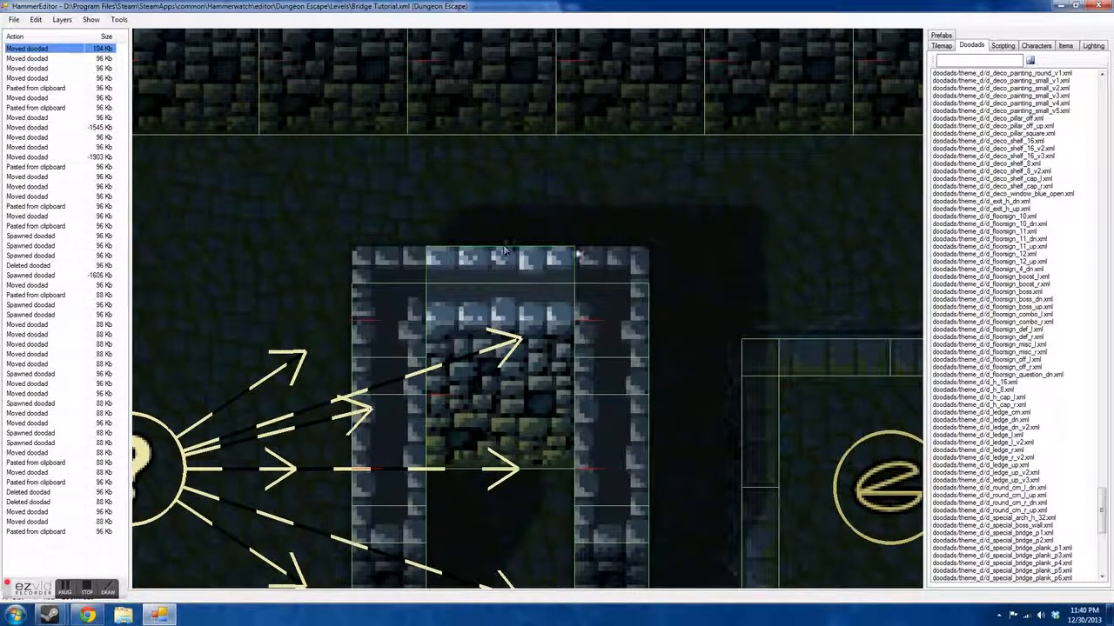
pyautogui.click(488, 241)
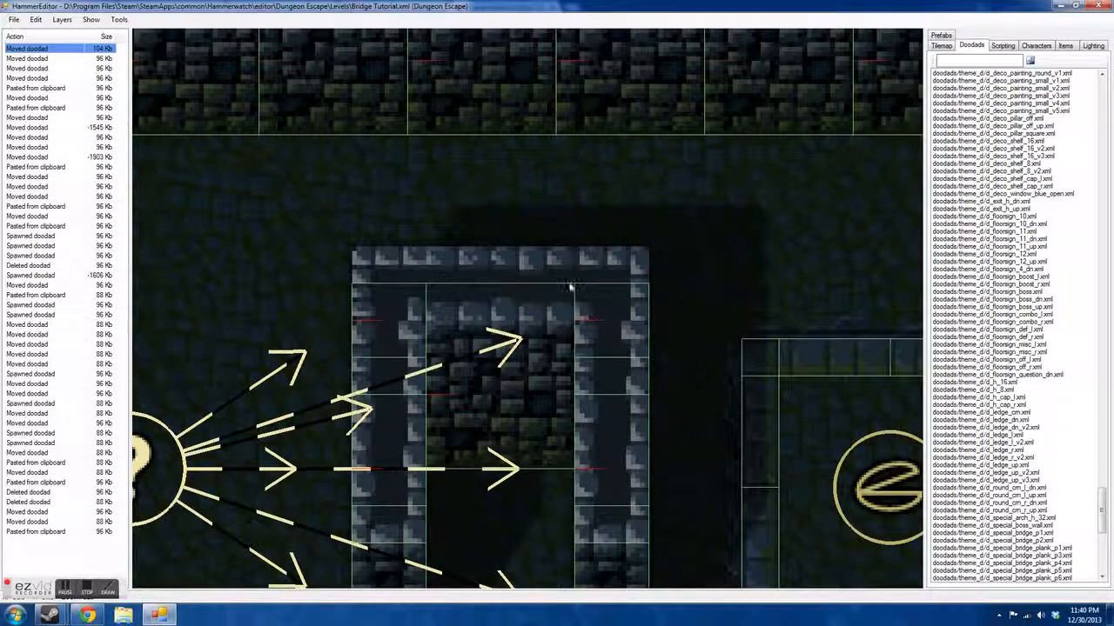
# Step: Examine the inner wall's upper edge, the ledge frame and the bridge entrance
pyautogui.press('s')
pyautogui.press('w')
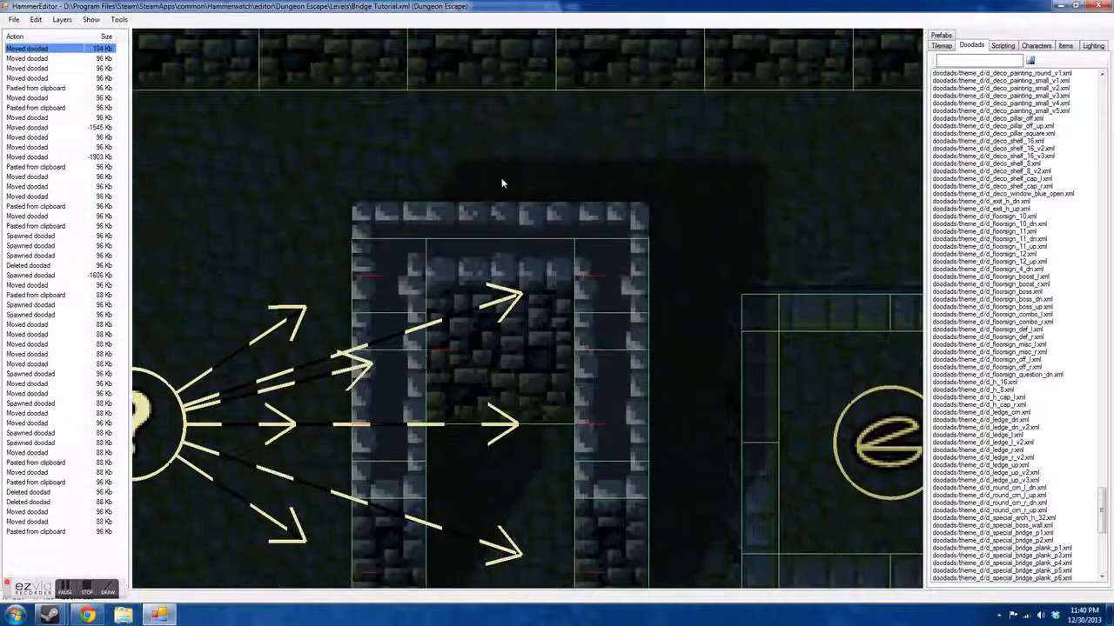
pyautogui.press('s')
pyautogui.scroll(-1, 461, 191)
pyautogui.scroll(-3, 460, 194)
pyautogui.press('w')
pyautogui.press('d')
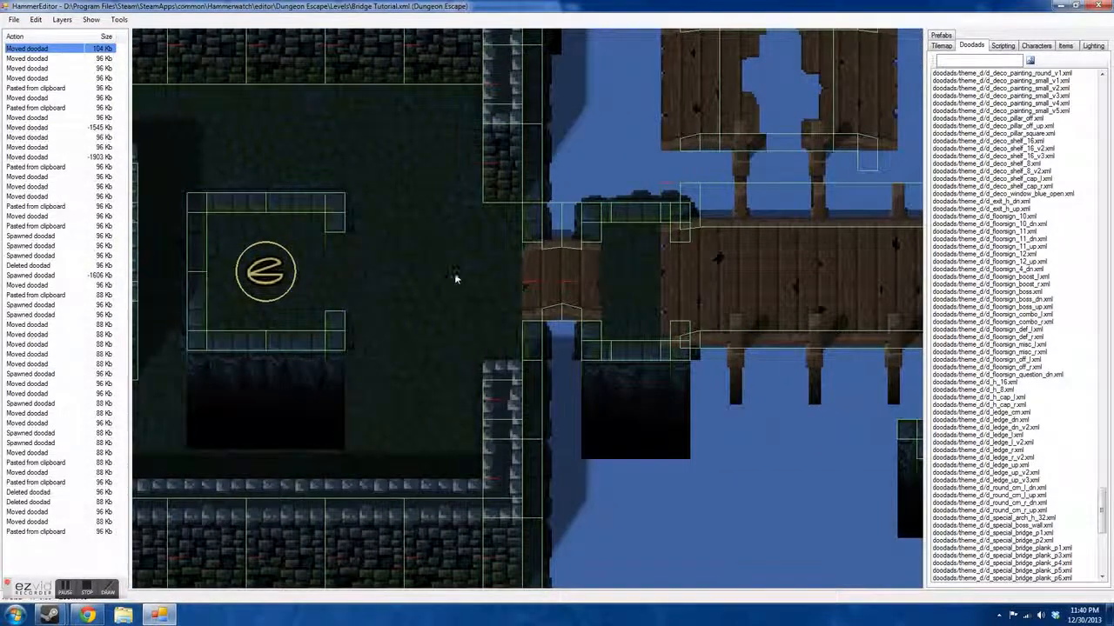
# Step: Select all pieces of the orange brick wall structure below the room to inspect them
pyautogui.press('a')
pyautogui.scroll(-5, 476, 276)
pyautogui.press('s')
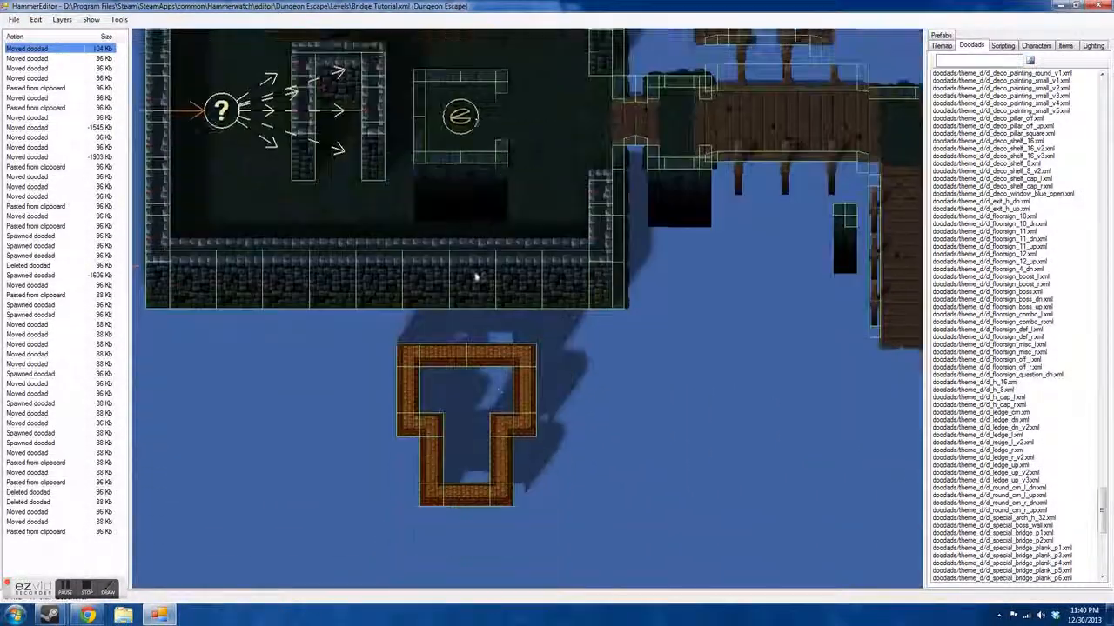
pyautogui.press('s')
pyautogui.scroll(2, 438, 279)
pyautogui.moveTo(351, 167); pyautogui.dragTo(645, 438)
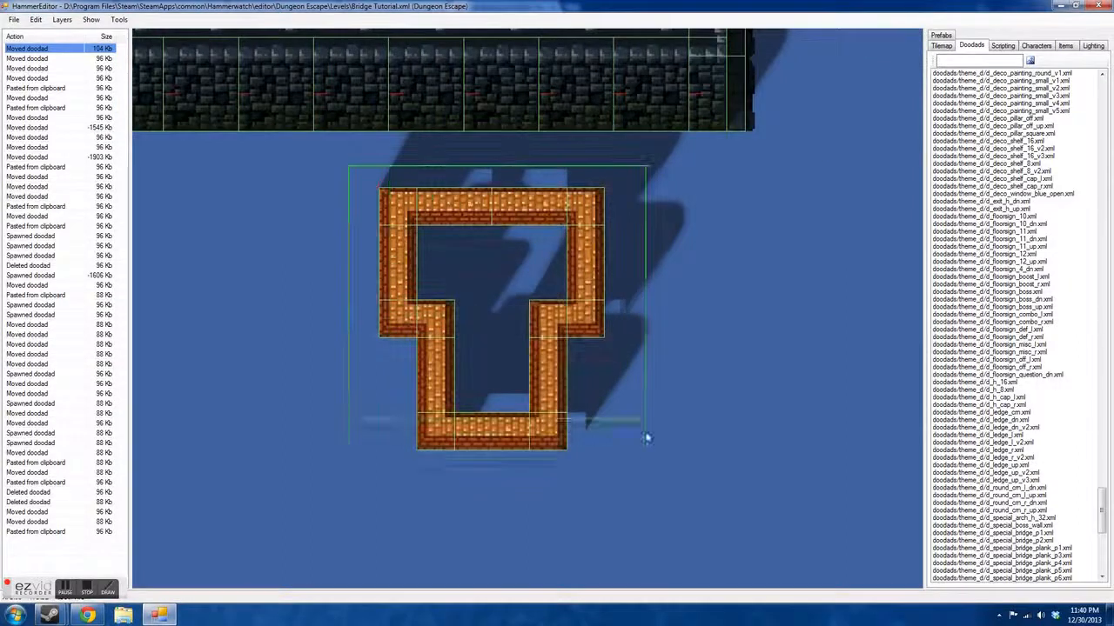
pyautogui.scroll(-1, 642, 468)
pyautogui.press('w')
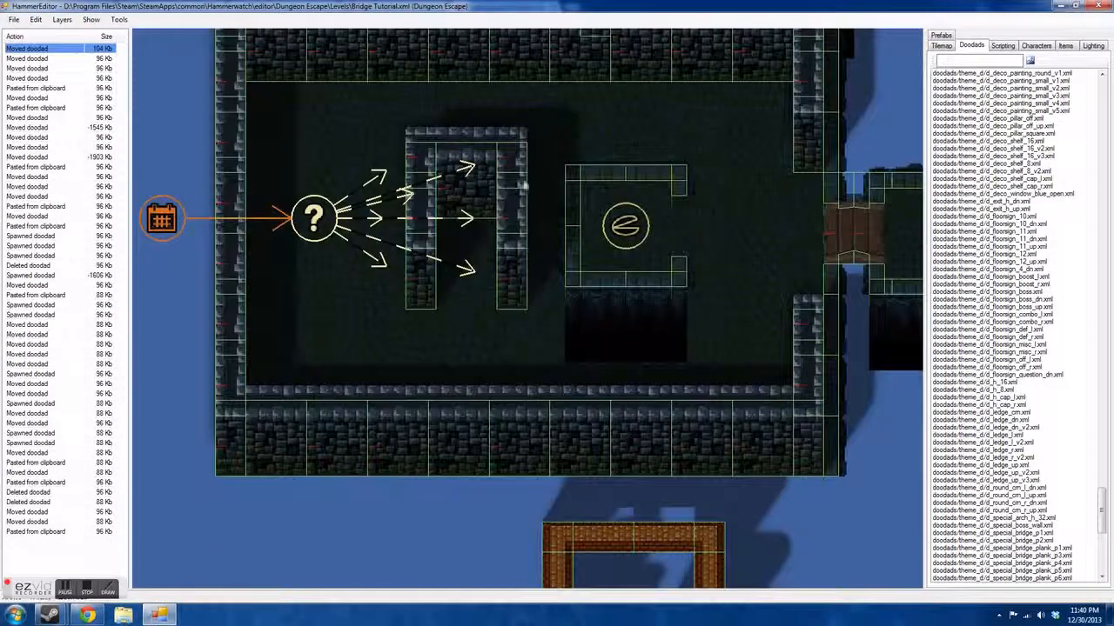
# Step: Inspect the orange brick wall structure below the room, selecting its upper wall section and its upper corner piece
pyautogui.press('s')
pyautogui.scroll(3, 500, 333)
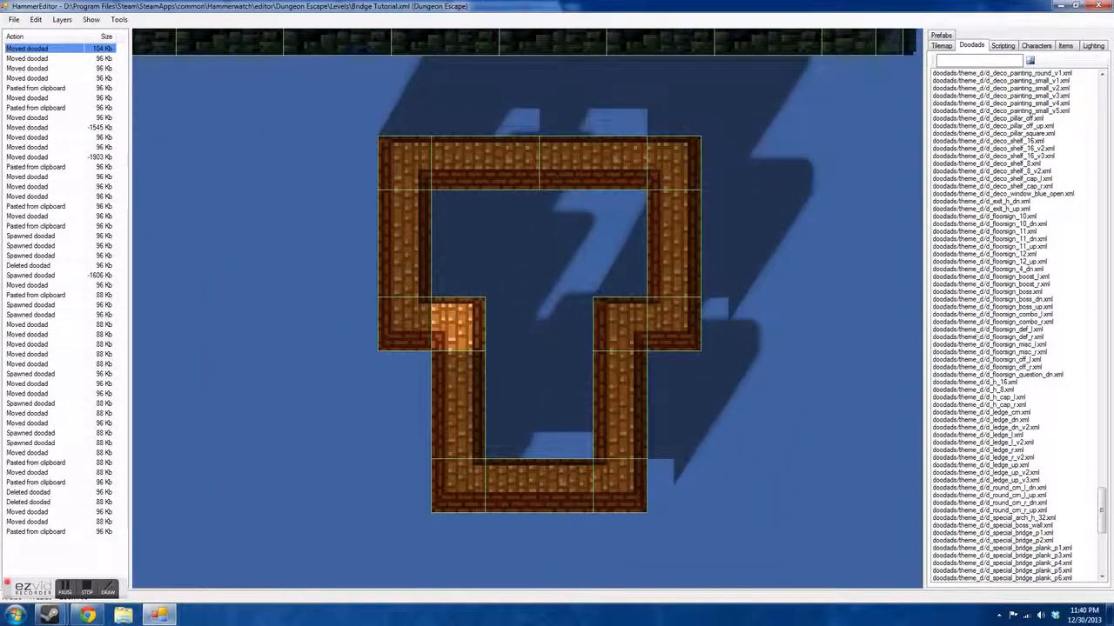
pyautogui.scroll(-3, 835, 339)
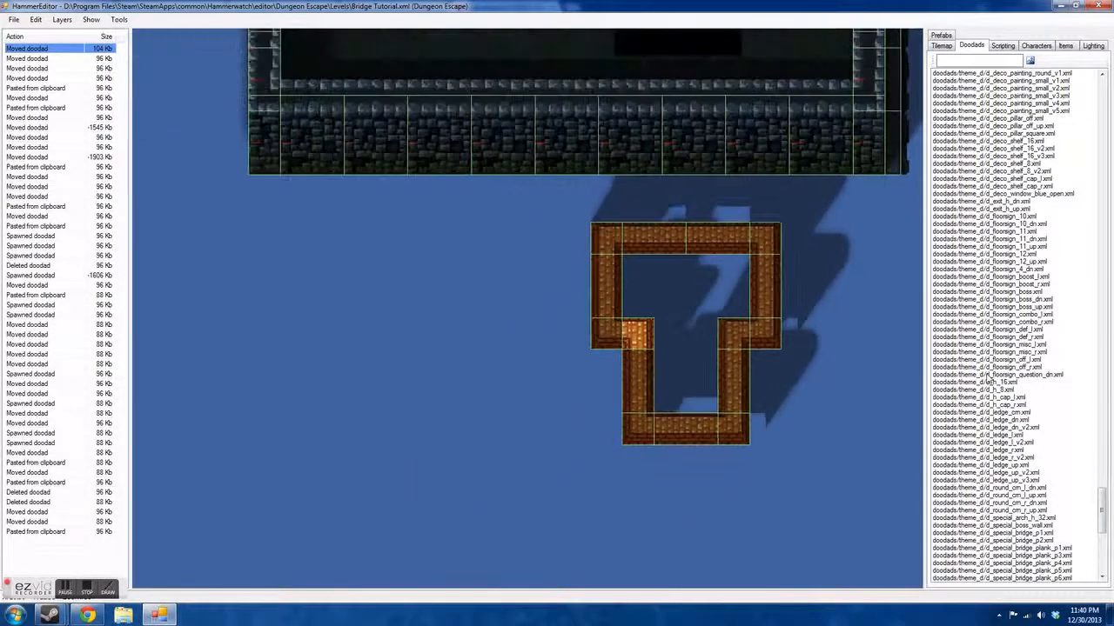
pyautogui.scroll(2, 783, 383)
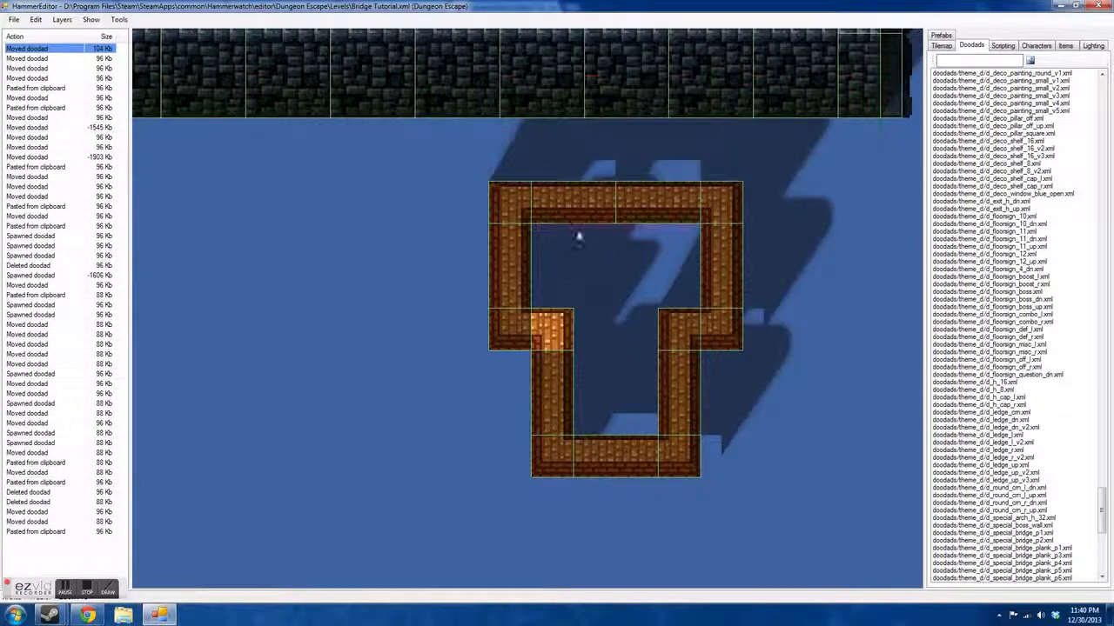
pyautogui.click(607, 238)
pyautogui.click(660, 211)
pyautogui.scroll(2, 663, 228)
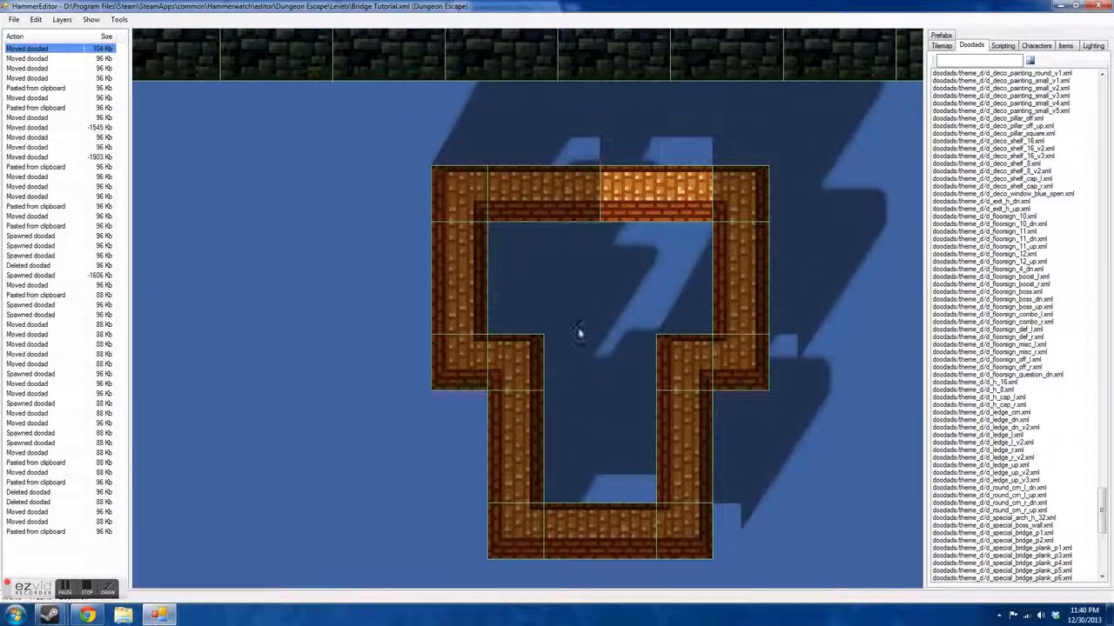
pyautogui.click(409, 156)
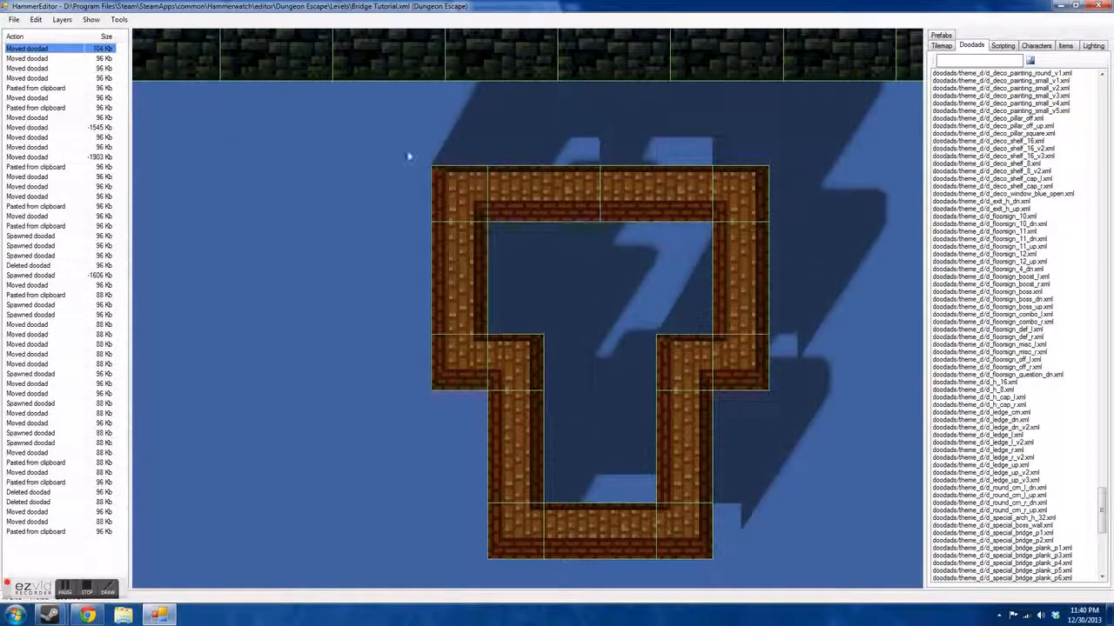
pyautogui.click(456, 191)
pyautogui.scroll(-5, 614, 324)
# Step: Examine the room's inner stone wall and select the pieces of the ledge frame beside it
pyautogui.press('w')
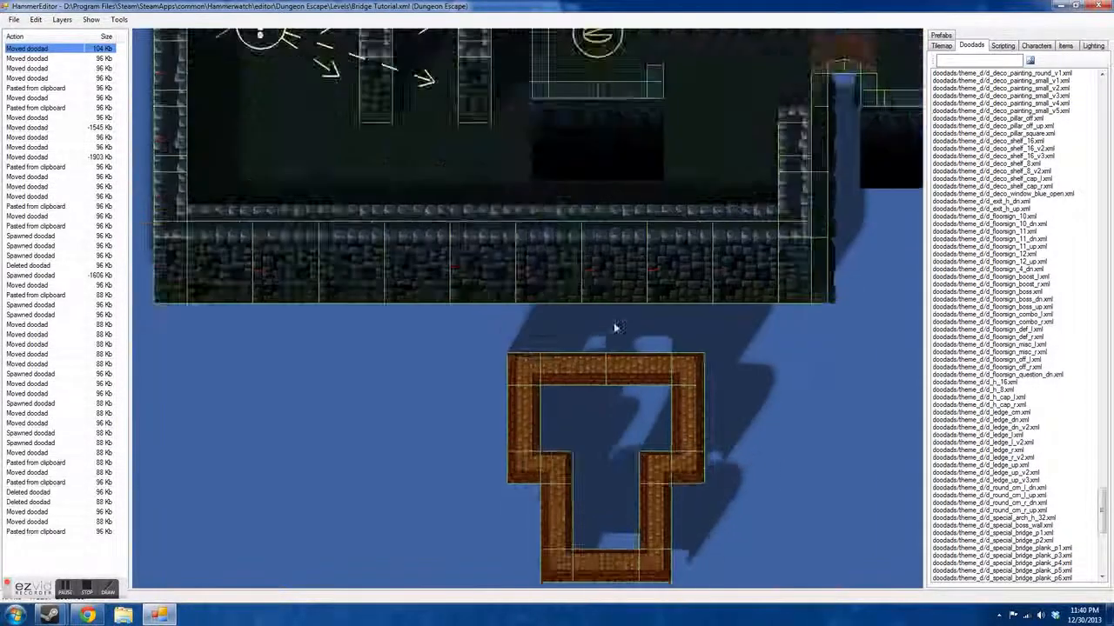
pyautogui.press('a')
pyautogui.scroll(2, 494, 181)
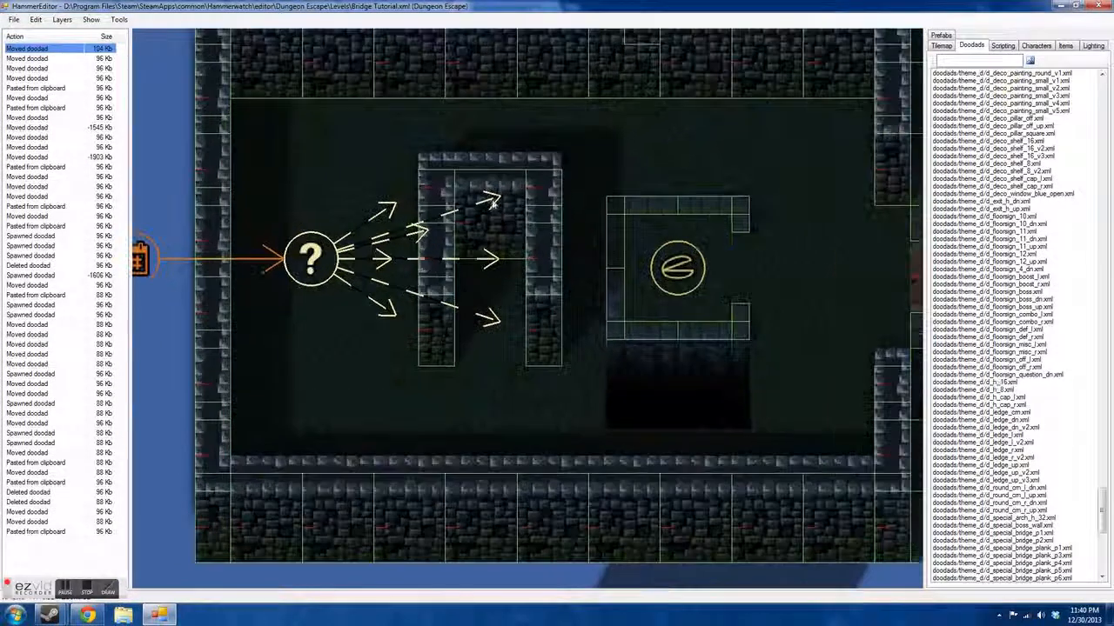
pyautogui.scroll(2, 486, 248)
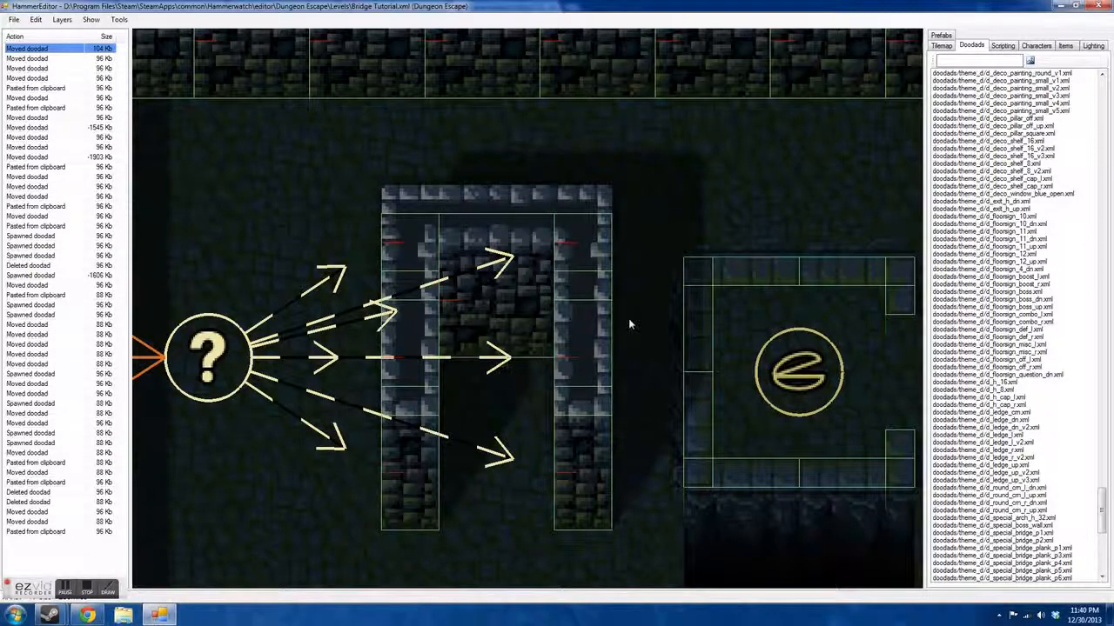
pyautogui.press('Right')
pyautogui.moveTo(427, 192); pyautogui.dragTo(682, 508)
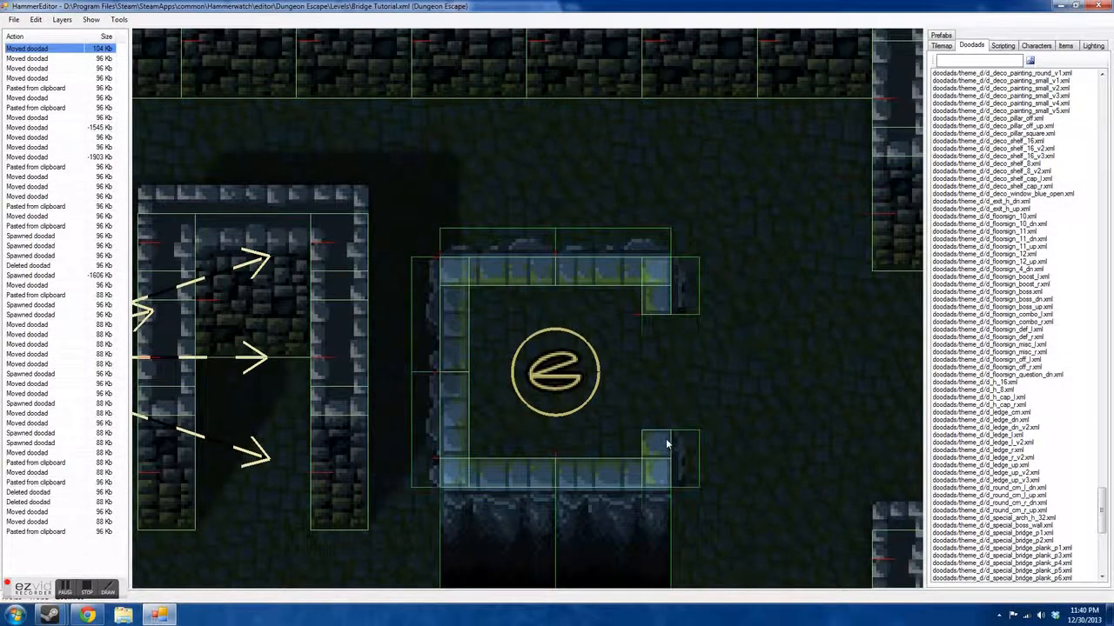
pyautogui.click(648, 393)
# Step: Return to the orange brick structure and box-select its walls to examine the closed outline
pyautogui.press('Down')
pyautogui.scroll(-2, 566, 332)
pyautogui.press('Right')
pyautogui.scroll(2, 522, 393)
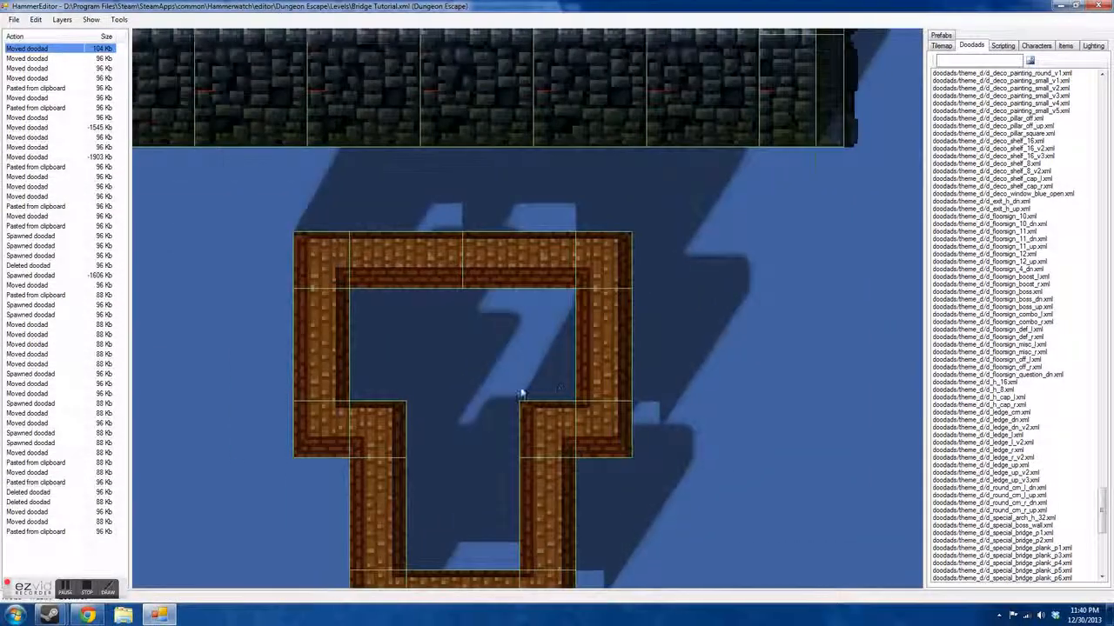
pyautogui.press('Down')
pyautogui.scroll(-1, 477, 252)
pyautogui.scroll(1, 478, 252)
pyautogui.moveTo(287, 73); pyautogui.dragTo(657, 458)
pyautogui.click(659, 427)
pyautogui.scroll(-2, 631, 451)
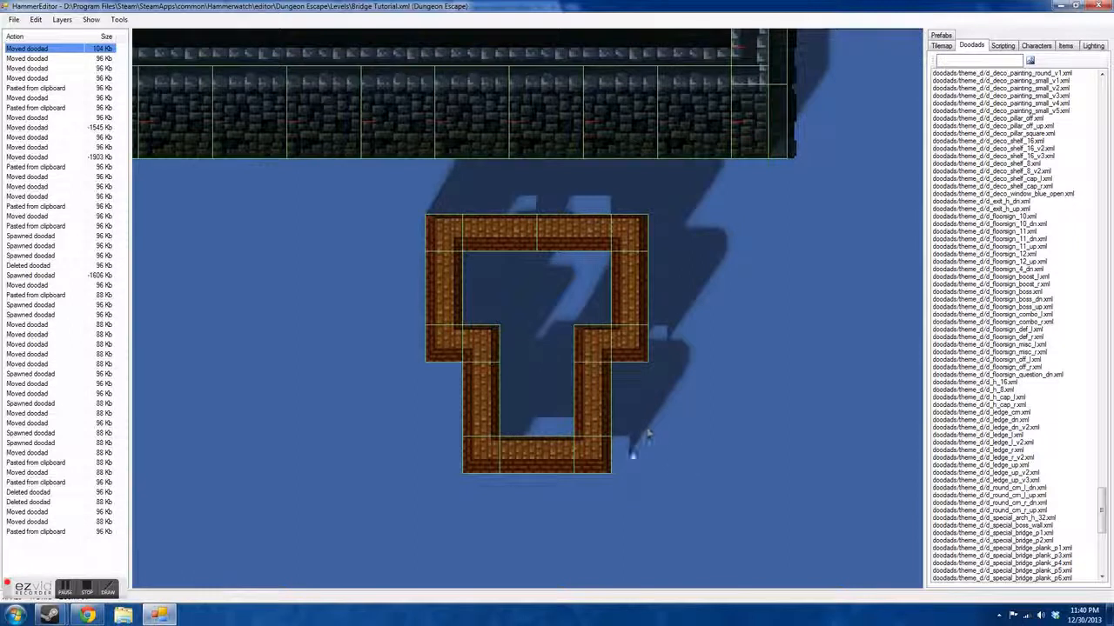
pyautogui.moveTo(390, 196); pyautogui.dragTo(677, 473)
pyautogui.click(688, 481)
# Step: Compare the room's ledge frame with the orange brick structure below it
pyautogui.scroll(4, 720, 327)
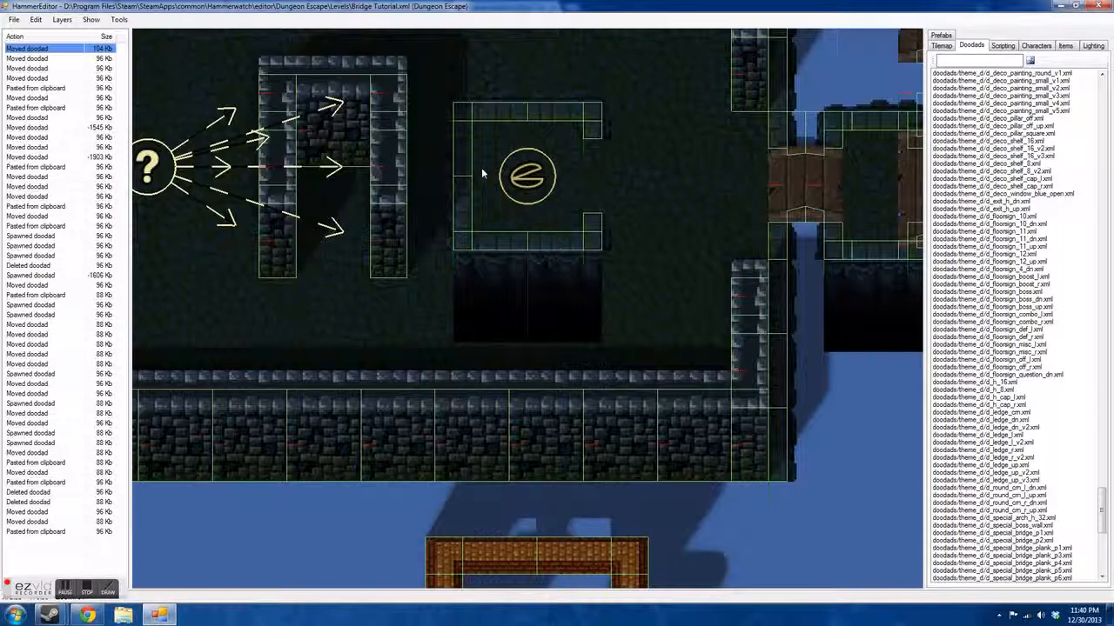
pyautogui.scroll(-3, 672, 352)
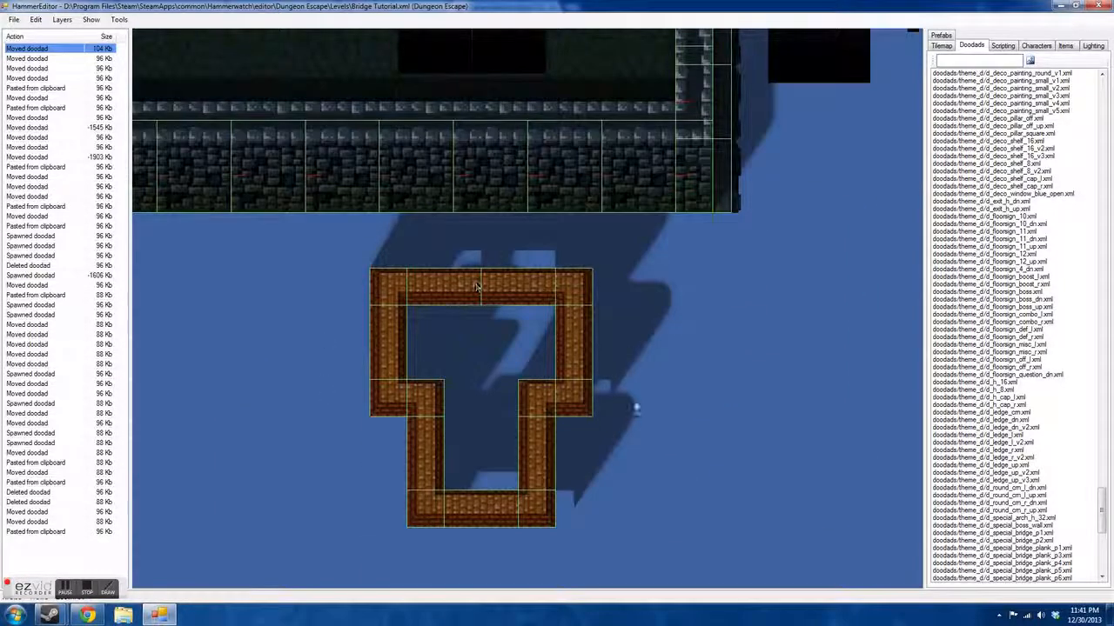
pyautogui.scroll(3, 448, 314)
pyautogui.scroll(-3, 526, 335)
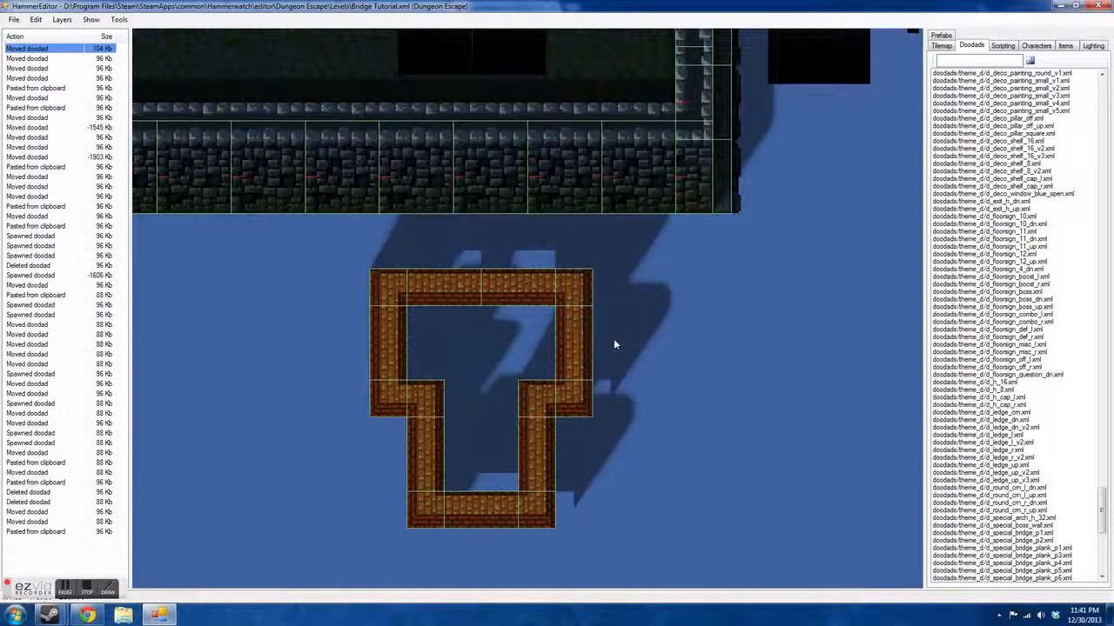
# Step: Filter the doodad list by "bridge" and choose the a_wood_bridge_h_l.xml piece
pyautogui.scroll(5, 614, 338)
pyautogui.moveTo(553, 268); pyautogui.dragTo(619, 170, button='middle')
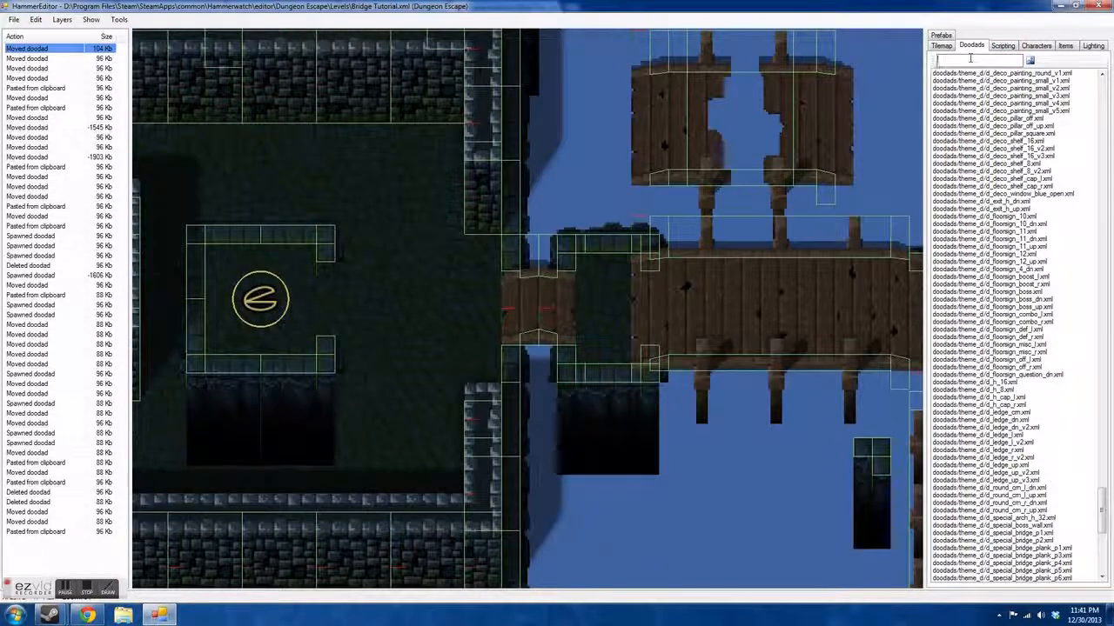
pyautogui.write('bridge')
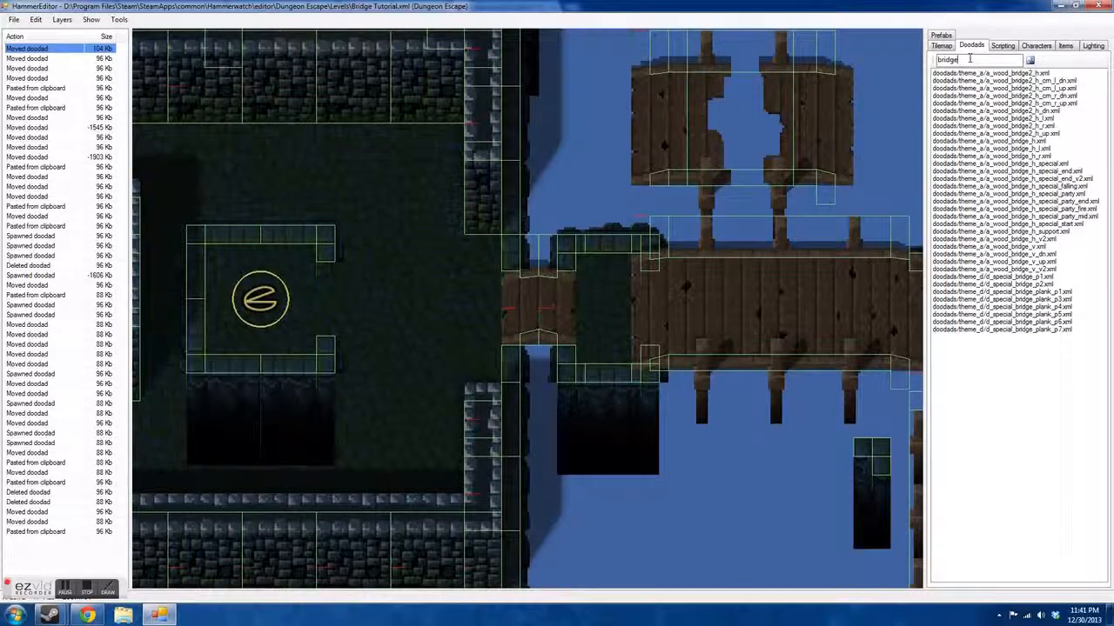
pyautogui.moveTo(980, 87); pyautogui.dragTo(957, 148)
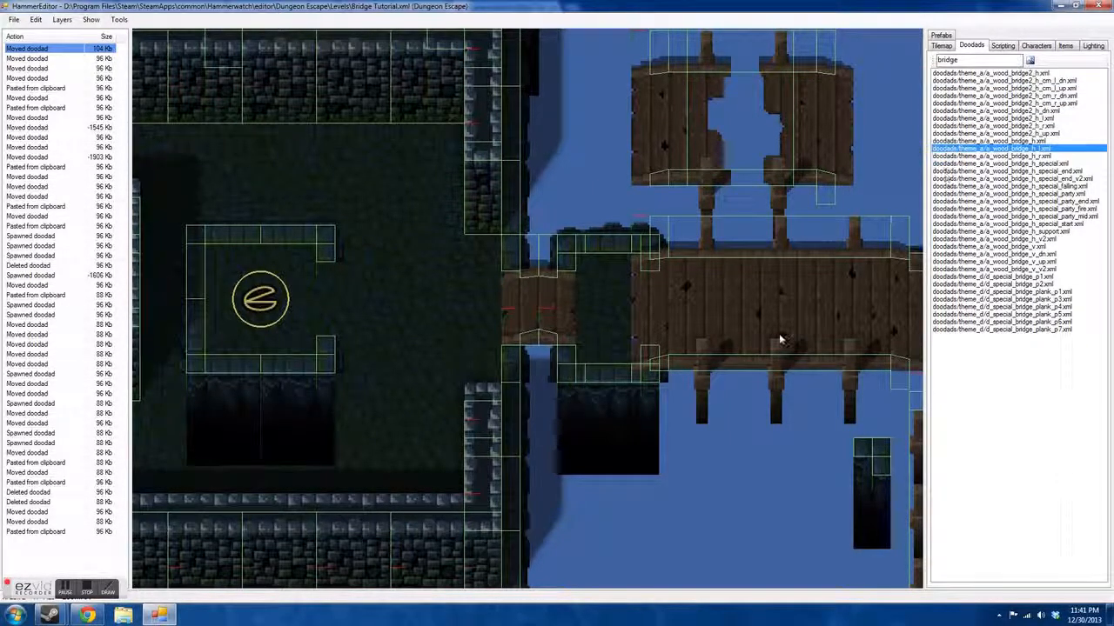
# Step: Pull the two end pieces of the small wooden bridge apart, one onto each side of the gap
pyautogui.scroll(-3, 627, 467)
pyautogui.scroll(2, 659, 452)
pyautogui.scroll(1, 659, 452)
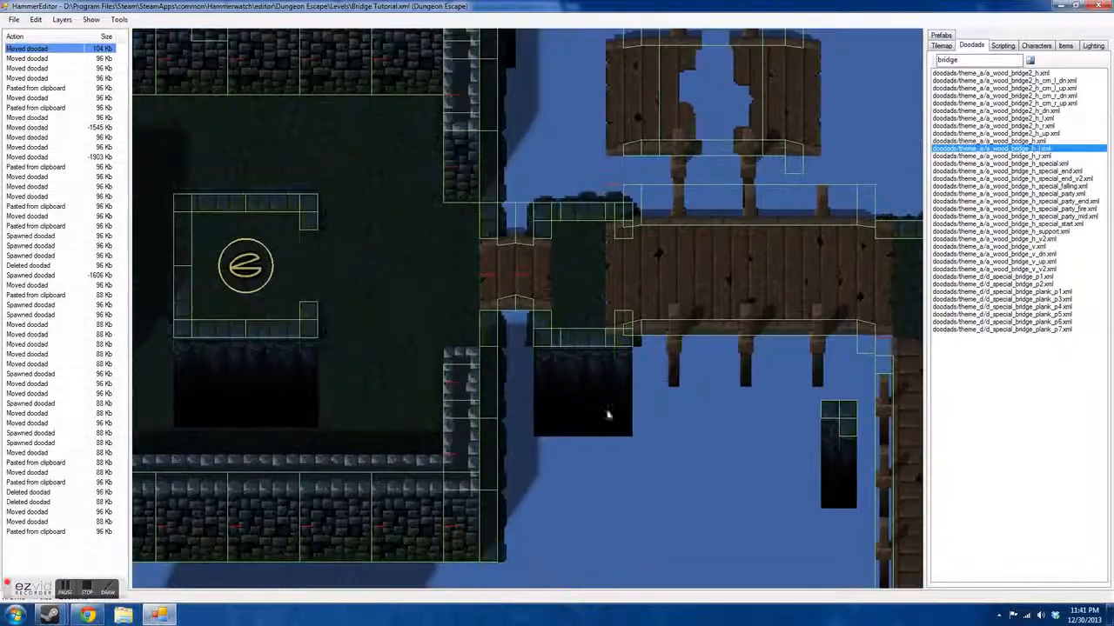
pyautogui.scroll(2, 387, 270)
pyautogui.moveTo(604, 297); pyautogui.dragTo(606, 295)
pyautogui.click(638, 290)
pyautogui.moveTo(534, 261); pyautogui.dragTo(438, 259)
pyautogui.moveTo(532, 299); pyautogui.dragTo(437, 335)
pyautogui.moveTo(594, 264); pyautogui.dragTo(666, 251)
pyautogui.moveTo(594, 298)
pyautogui.mouseDown()
pyautogui.moveTo(629, 327)
pyautogui.moveTo(594, 310)
pyautogui.moveTo(598, 300)
pyautogui.mouseUp()
# Step: Join the two end pieces of the small wooden bridge again across the gap
pyautogui.moveTo(668, 260); pyautogui.dragTo(597, 271)
pyautogui.moveTo(429, 270); pyautogui.dragTo(522, 273)
pyautogui.moveTo(433, 332); pyautogui.dragTo(534, 306)
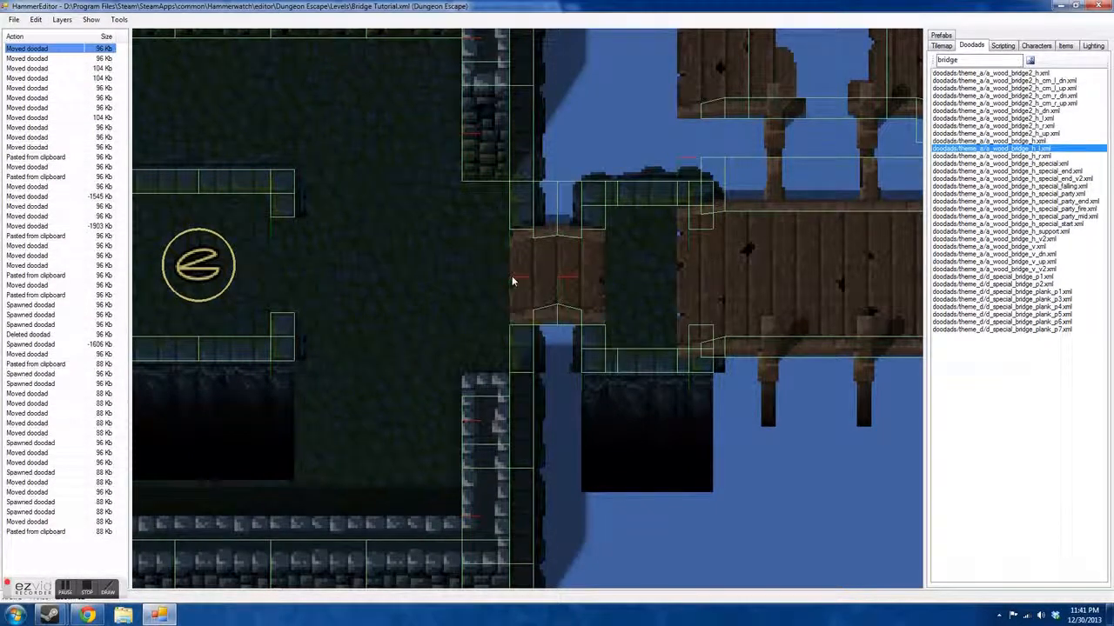
# Step: Move the whole small wooden bridge out of the gap into the empty area below the platform
pyautogui.moveTo(477, 258); pyautogui.dragTo(597, 308)
pyautogui.scroll(-2, 402, 258)
pyautogui.moveTo(489, 268); pyautogui.dragTo(603, 507)
pyautogui.scroll(2, 565, 544)
pyautogui.scroll(-2, 383, 320)
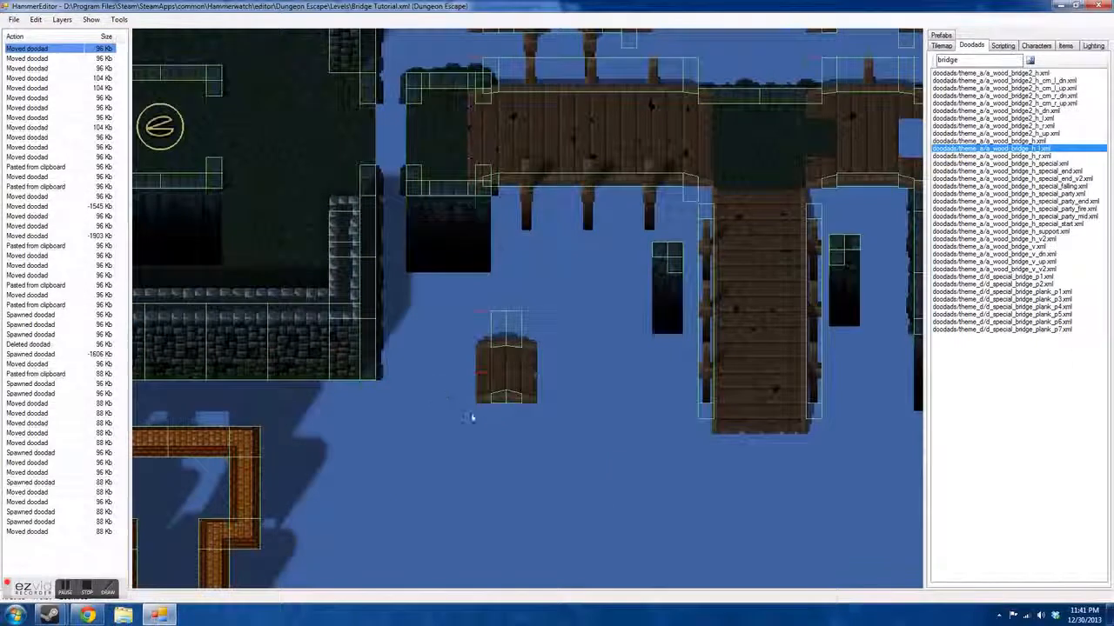
pyautogui.scroll(2, 492, 414)
pyautogui.scroll(1, 491, 311)
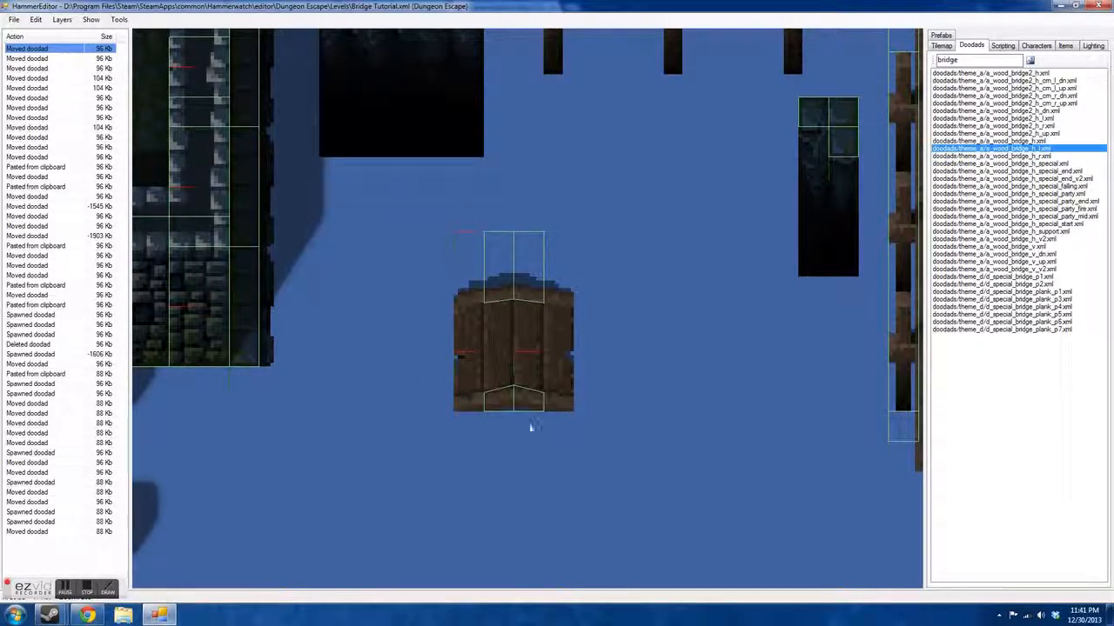
# Step: Shift the removed small bridge closer to the platform and box-select across the empty gap to examine the ledge ends
pyautogui.moveTo(410, 253); pyautogui.dragTo(481, 312)
pyautogui.scroll(-2, 641, 476)
pyautogui.scroll(-2, 630, 323)
pyautogui.scroll(3, 477, 148)
pyautogui.moveTo(402, 191); pyautogui.dragTo(542, 244)
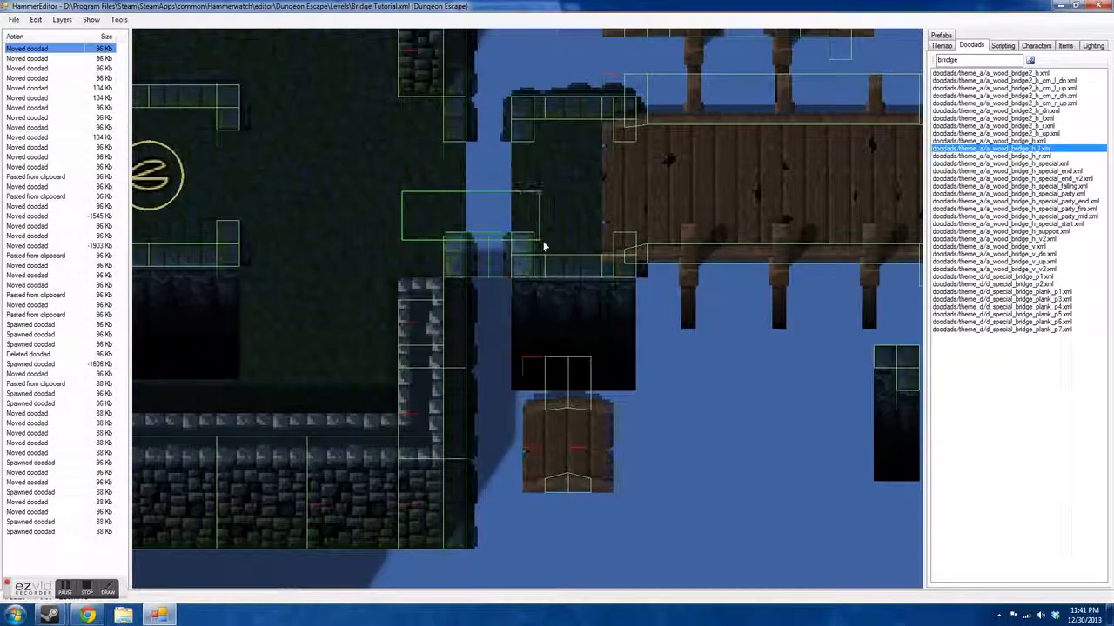
pyautogui.press('Delete')
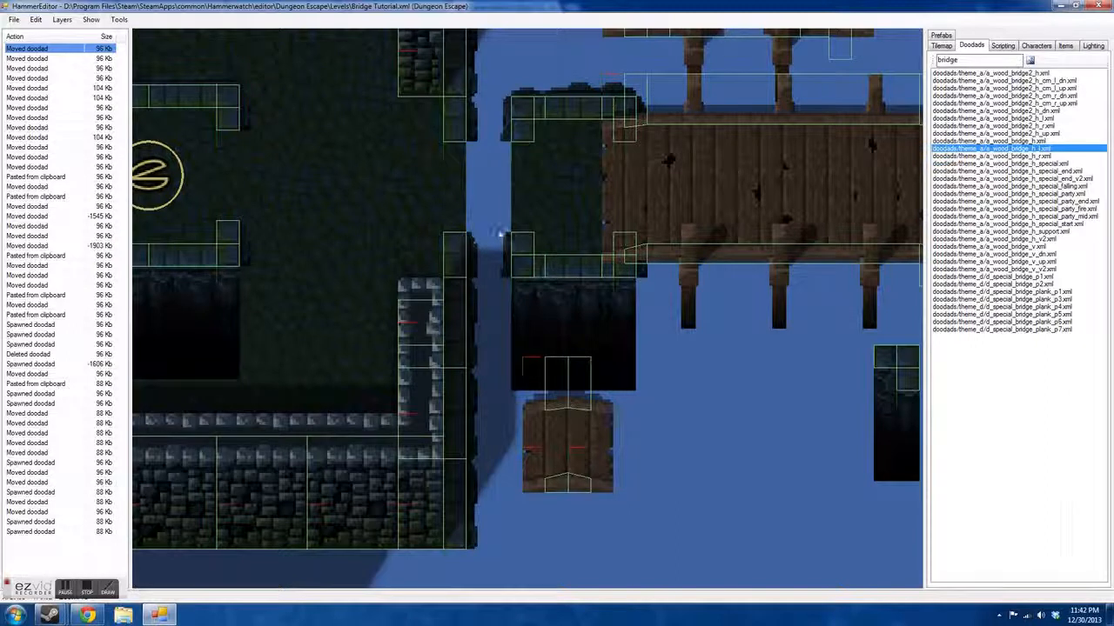
# Step: Move the small wooden bridge back into the gap between the room and the platform
pyautogui.moveTo(502, 346); pyautogui.dragTo(632, 474)
pyautogui.moveTo(585, 444); pyautogui.dragTo(511, 195)
pyautogui.click(586, 461)
pyautogui.scroll(2, 474, 200)
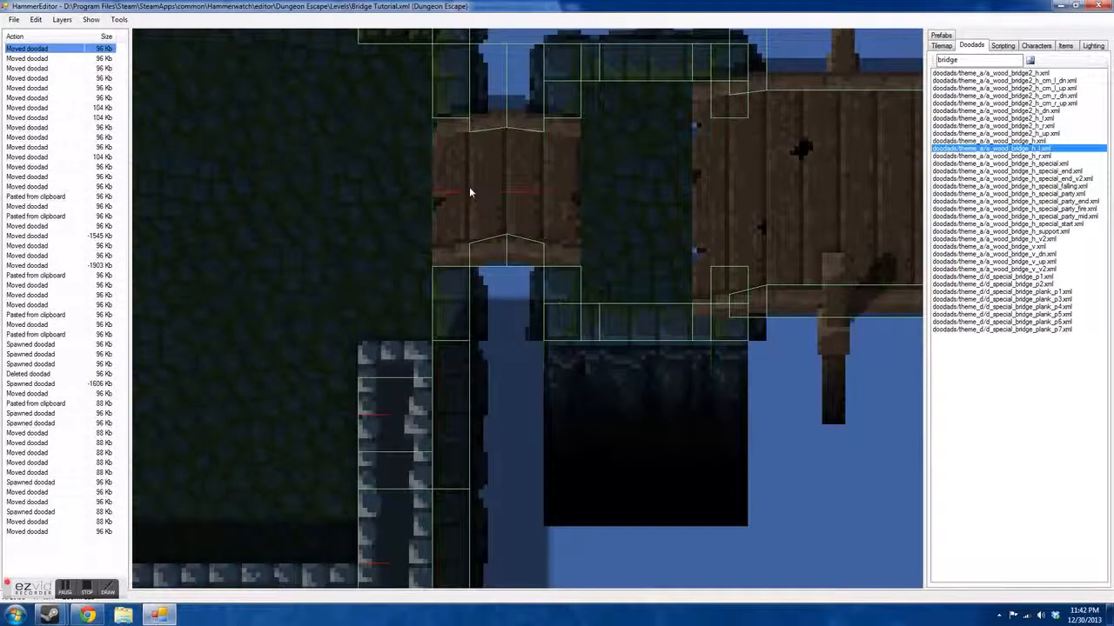
# Step: Select all pieces of the long wooden bridge and move them off the supports into the open area below
pyautogui.scroll(-3, 542, 276)
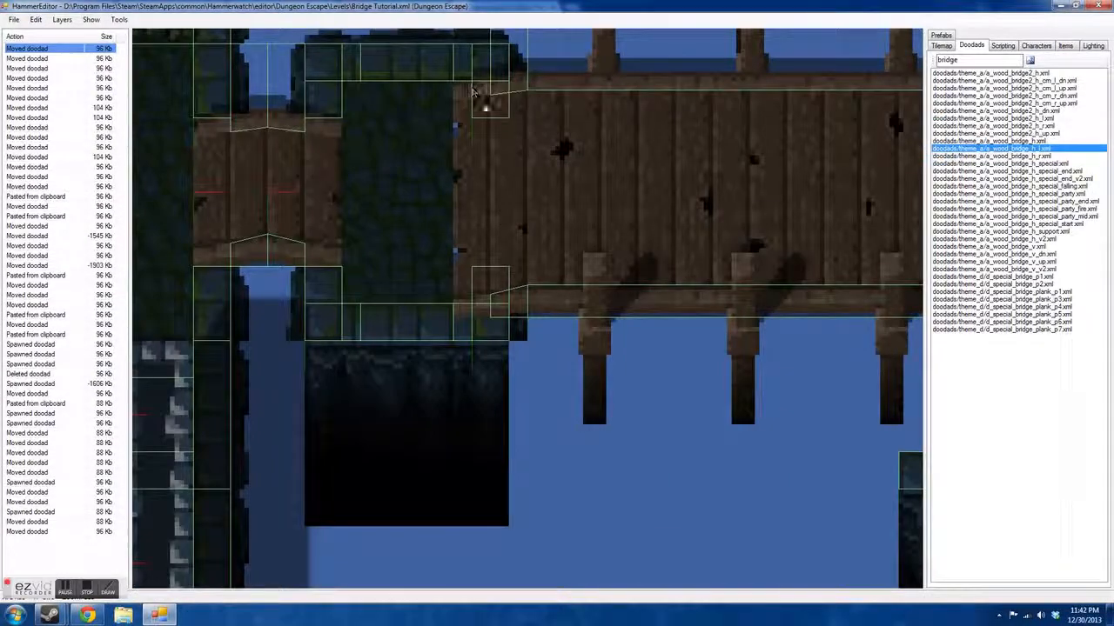
pyautogui.scroll(2, 518, 237)
pyautogui.moveTo(519, 238); pyautogui.dragTo(468, 238, button='middle')
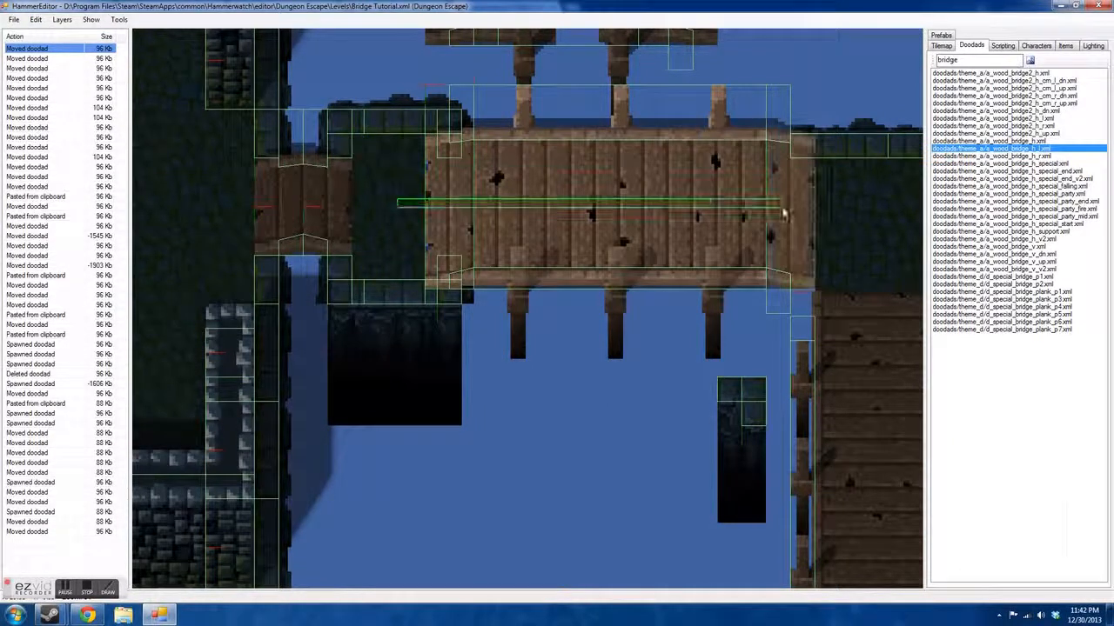
pyautogui.moveTo(597, 186); pyautogui.dragTo(480, 497)
pyautogui.scroll(-2, 491, 296)
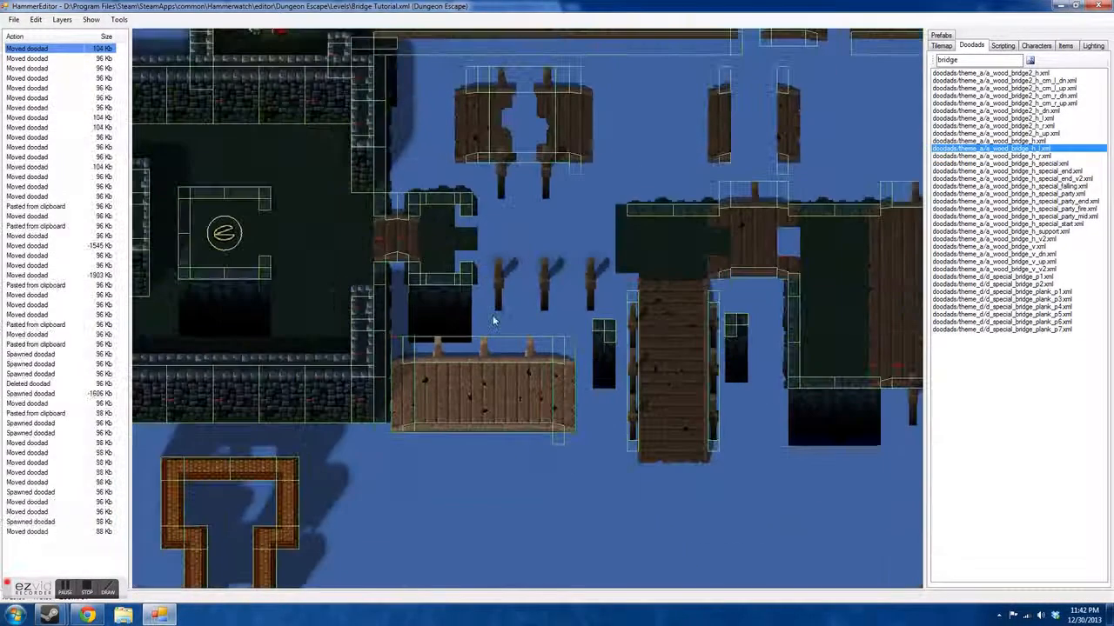
pyautogui.scroll(1, 482, 491)
pyautogui.moveTo(488, 346); pyautogui.dragTo(508, 409)
pyautogui.click(489, 276)
pyautogui.scroll(-2, 553, 244)
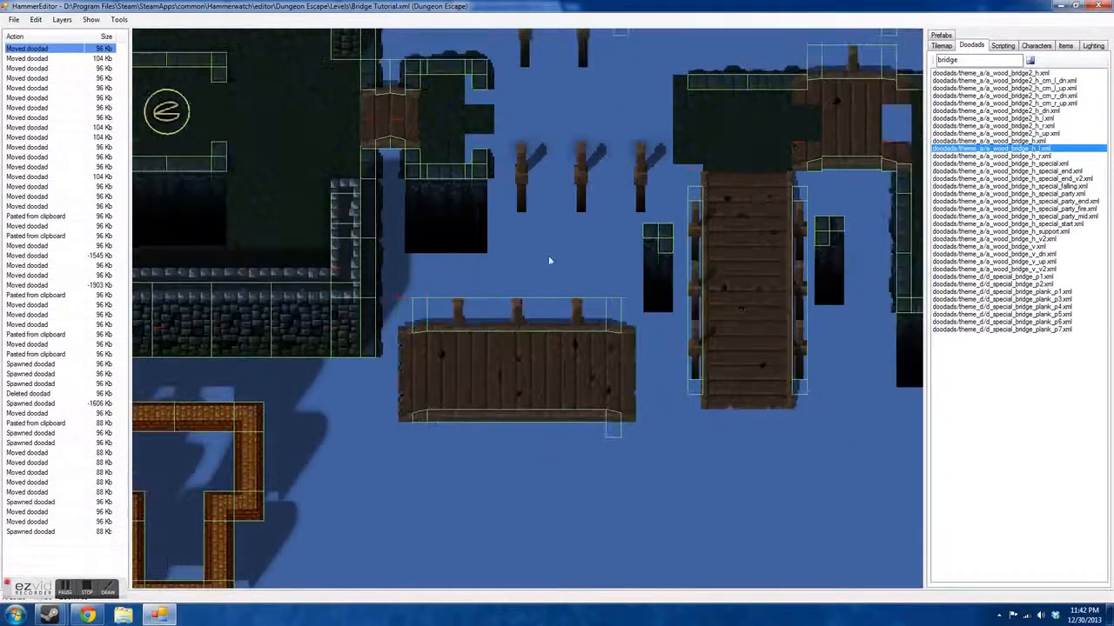
# Step: Place an a_wood_bridge_h_v2.xml section in the empty area below the long wooden bridge
pyautogui.scroll(3, 470, 426)
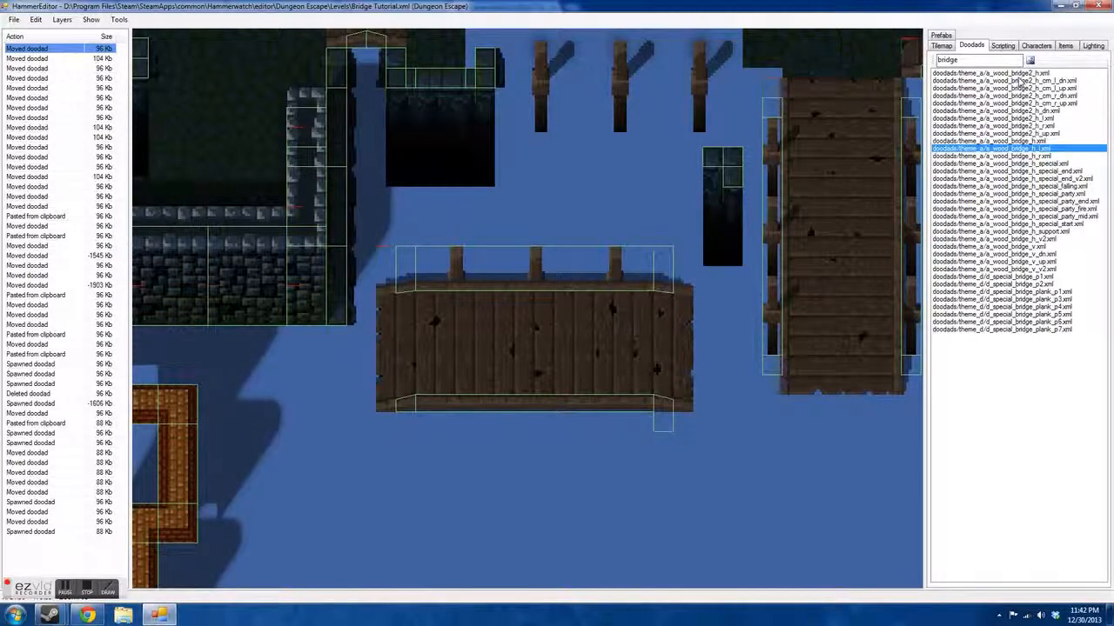
pyautogui.click(1020, 240)
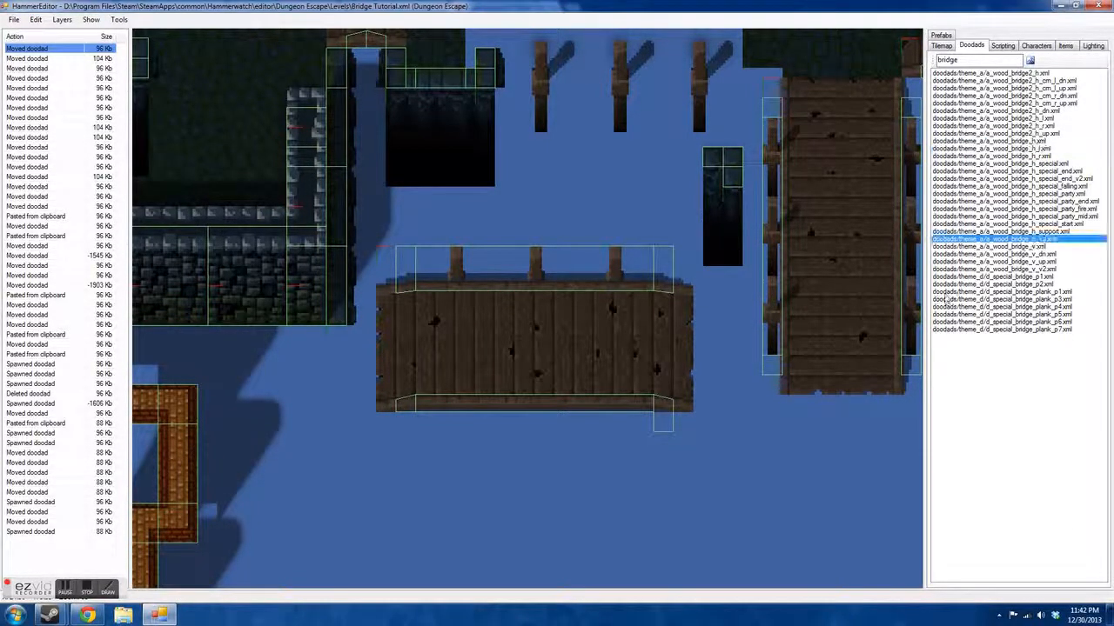
pyautogui.click(564, 409)
pyautogui.scroll(-2, 705, 252)
pyautogui.scroll(2, 608, 463)
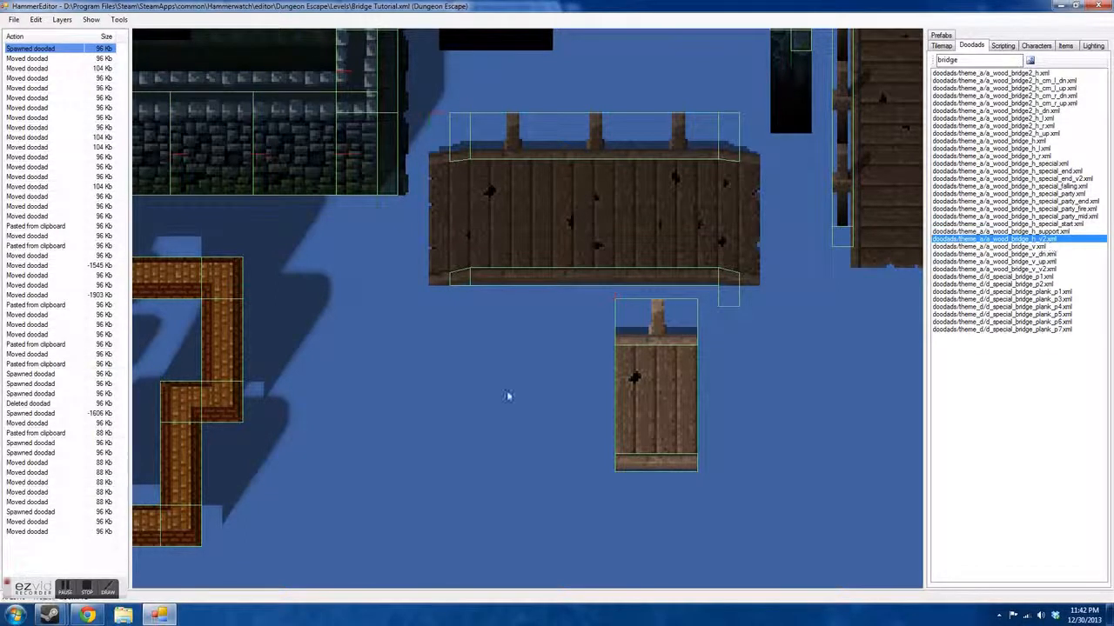
pyautogui.click(1033, 247)
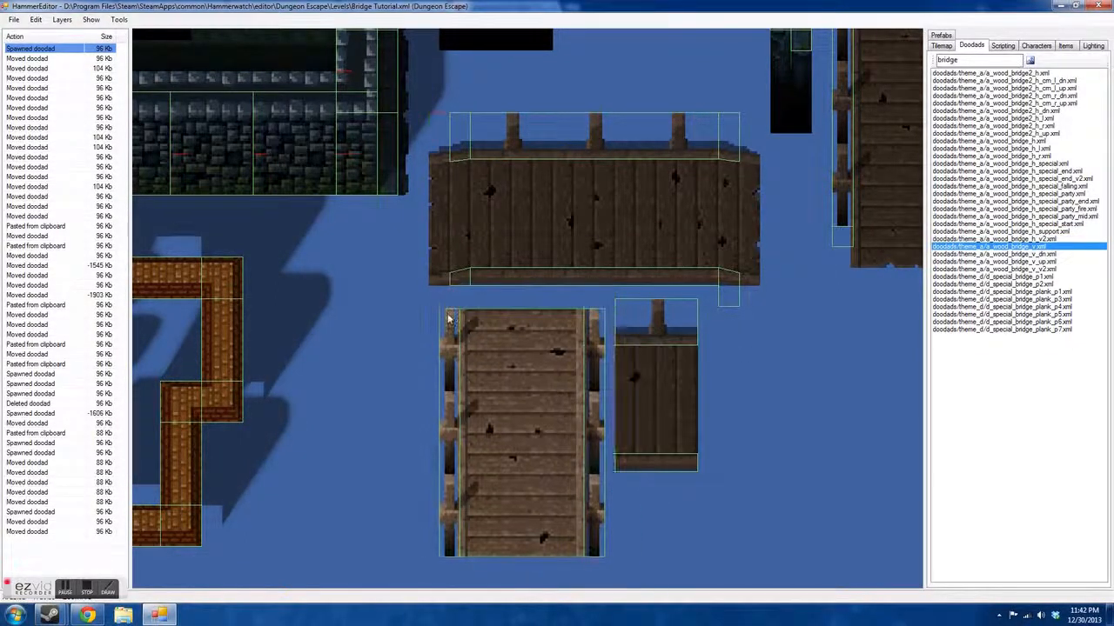
pyautogui.click(442, 320)
pyautogui.press('Delete')
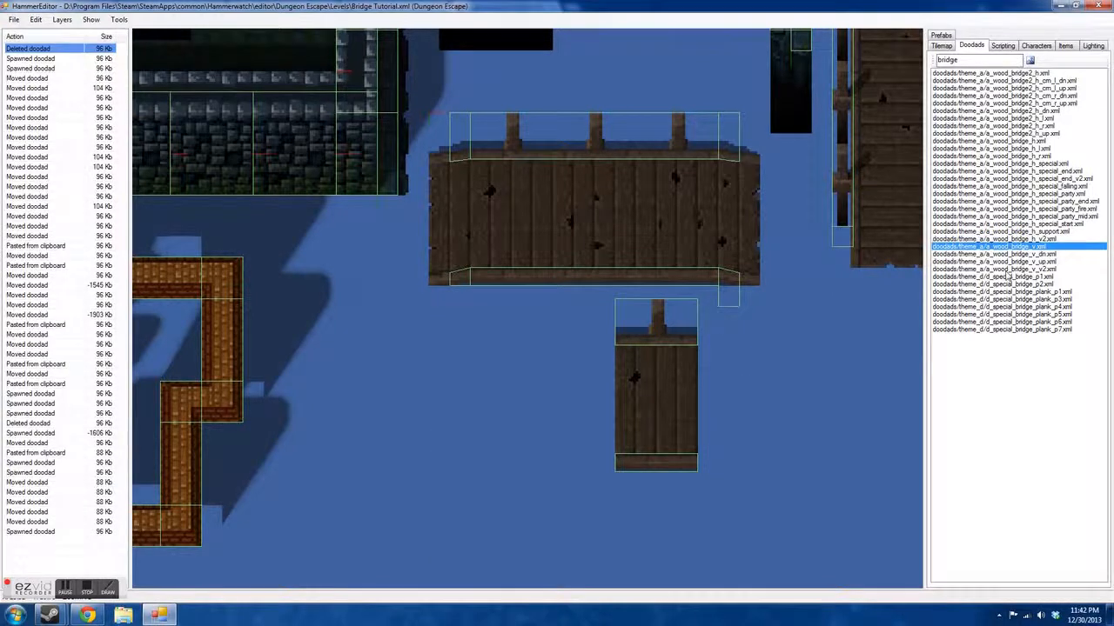
# Step: Place the a_wood_bridge_h_l.xml end piece flush against the left side of the new bridge section
pyautogui.click(1041, 150)
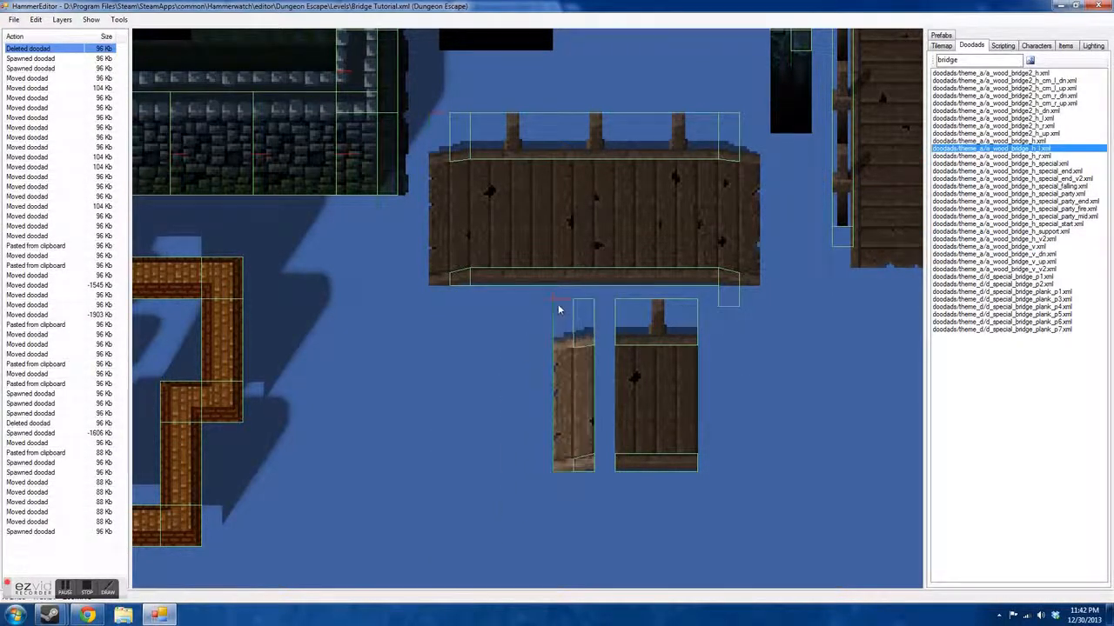
pyautogui.click(586, 310)
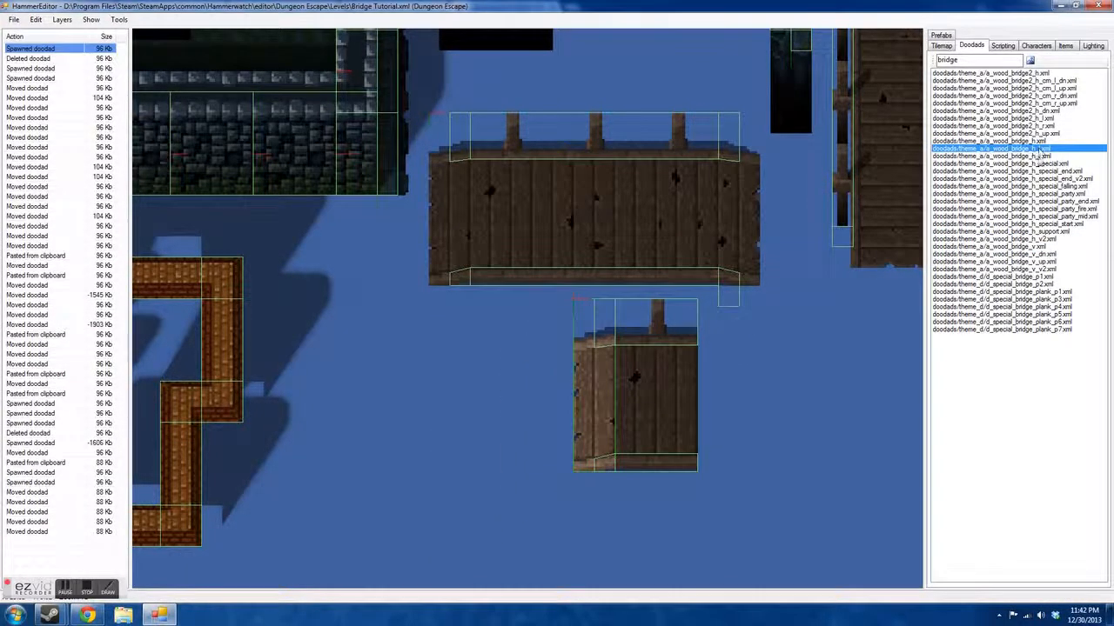
# Step: Place the a_wood_bridge_h_r.xml end piece flush against the right side of the new bridge section
pyautogui.click(1041, 156)
pyautogui.click(709, 310)
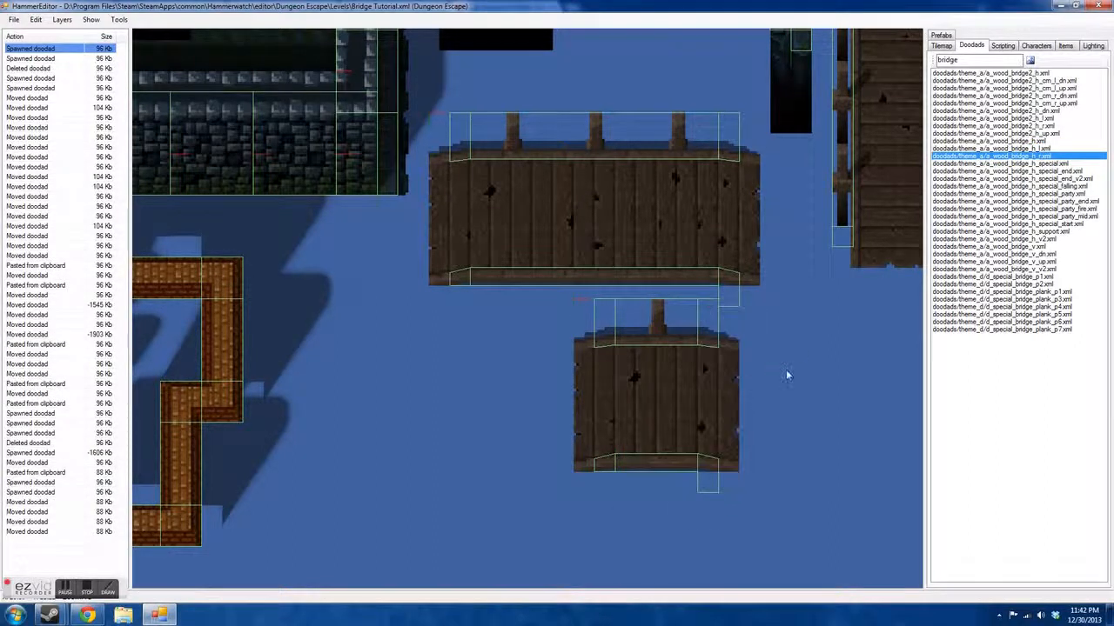
# Step: Slide the long bridge's left end piece slightly away from its middle section and delete the entire newly built bridge below it
pyautogui.moveTo(744, 241); pyautogui.dragTo(444, 240)
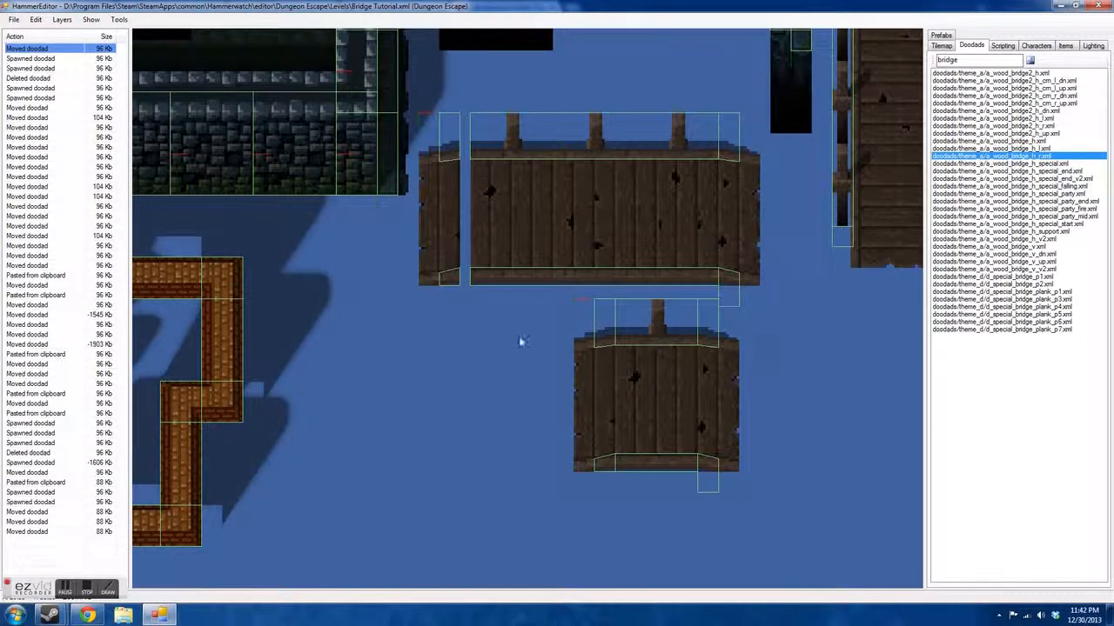
pyautogui.moveTo(521, 341); pyautogui.dragTo(768, 506)
pyautogui.press('Delete')
pyautogui.scroll(-4, 791, 524)
pyautogui.scroll(2, 798, 217)
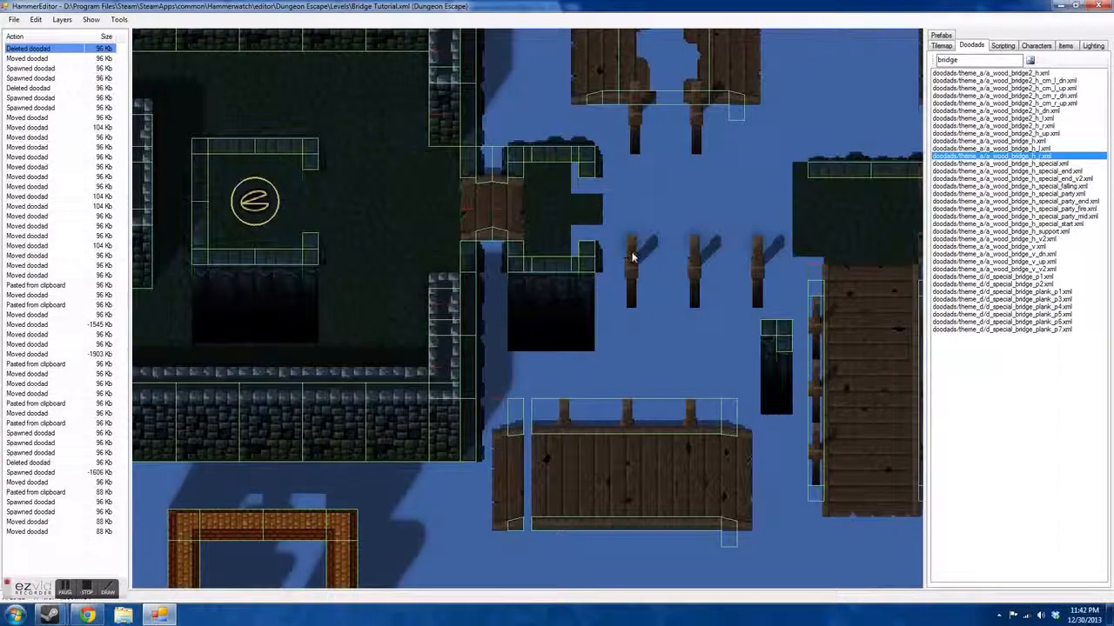
# Step: Rejoin the left end piece to the long wooden bridge and move the bridge back up between the two platforms
pyautogui.moveTo(515, 438); pyautogui.dragTo(522, 438)
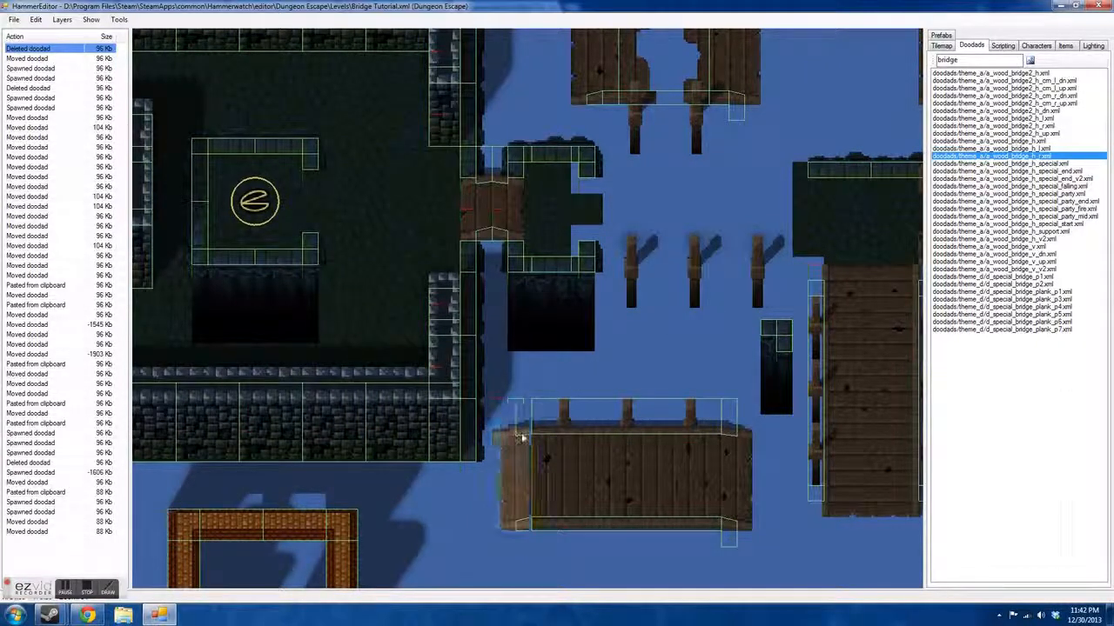
pyautogui.moveTo(510, 371); pyautogui.dragTo(721, 214)
# Step: Move the three wooden support posts so they stand beneath the lower edge of the long bridge
pyautogui.scroll(3, 709, 231)
pyautogui.moveTo(804, 335); pyautogui.dragTo(709, 496)
pyautogui.scroll(-3, 597, 402)
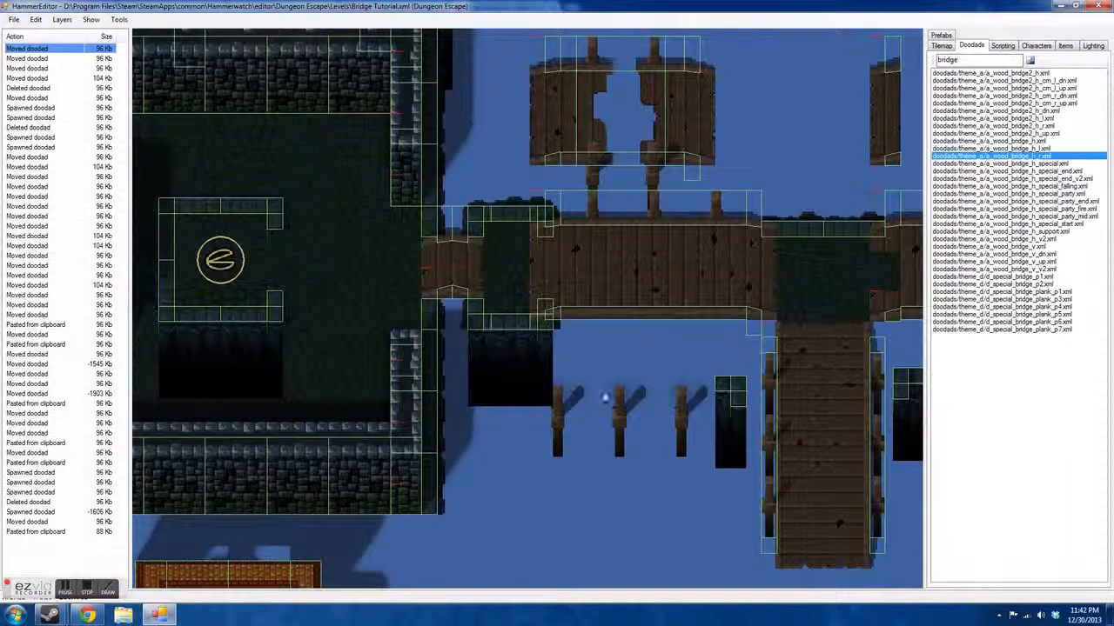
pyautogui.moveTo(676, 427); pyautogui.dragTo(709, 330)
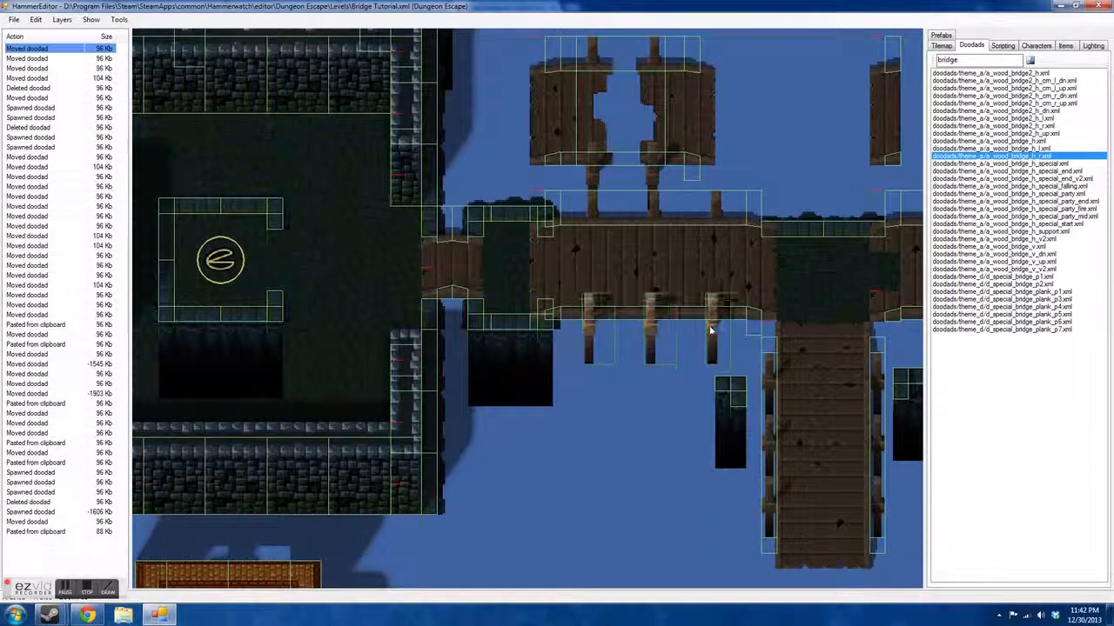
# Step: Examine how the long, short and wide bridges meet the platforms and where their physics outlines line up
pyautogui.scroll(-3, 640, 461)
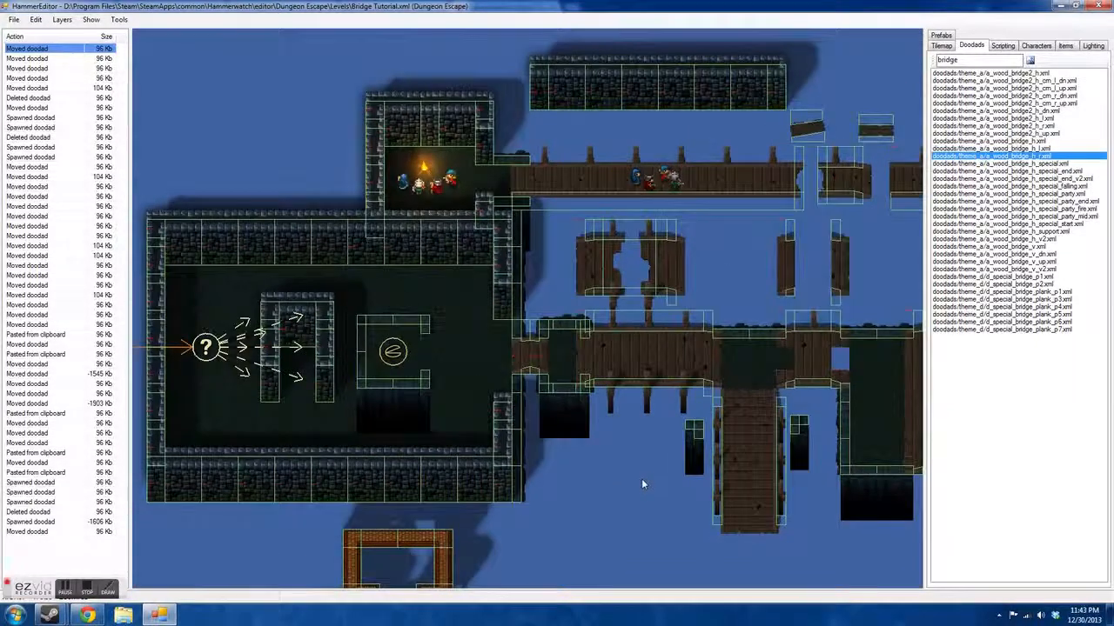
pyautogui.scroll(3, 760, 336)
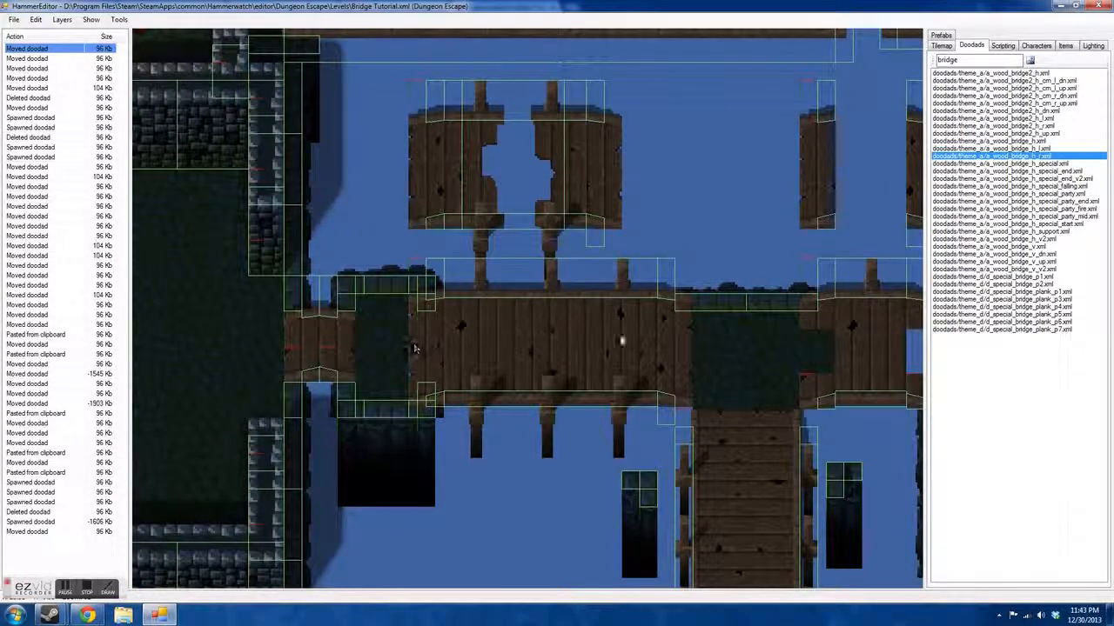
pyautogui.scroll(-3, 467, 313)
pyautogui.scroll(3, 661, 348)
pyautogui.scroll(2, 504, 366)
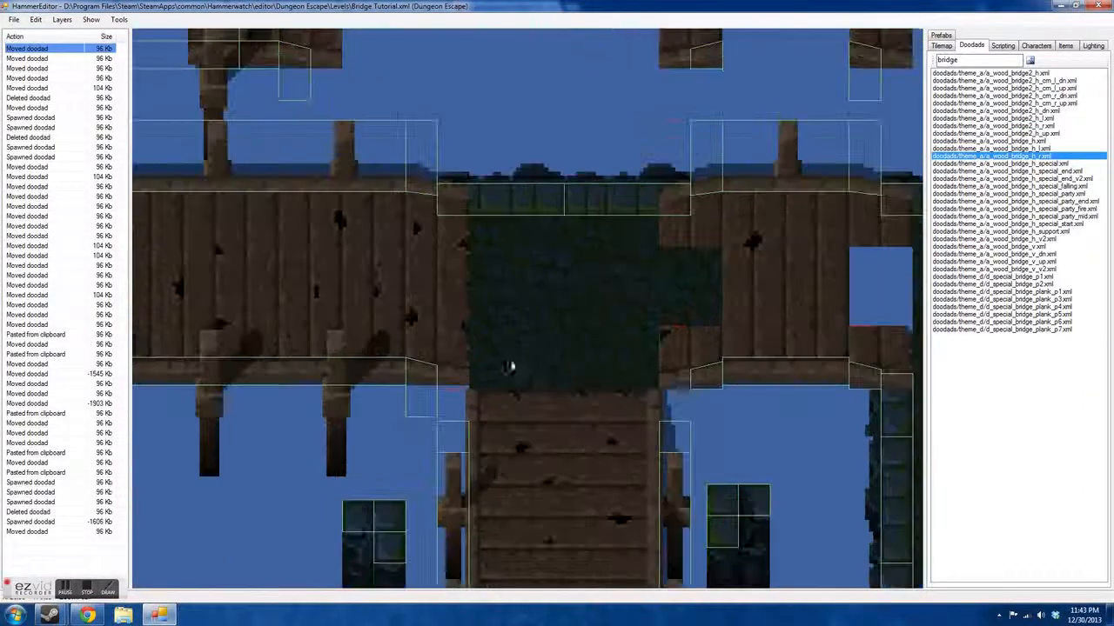
pyautogui.scroll(-4, 492, 291)
pyautogui.scroll(2, 592, 298)
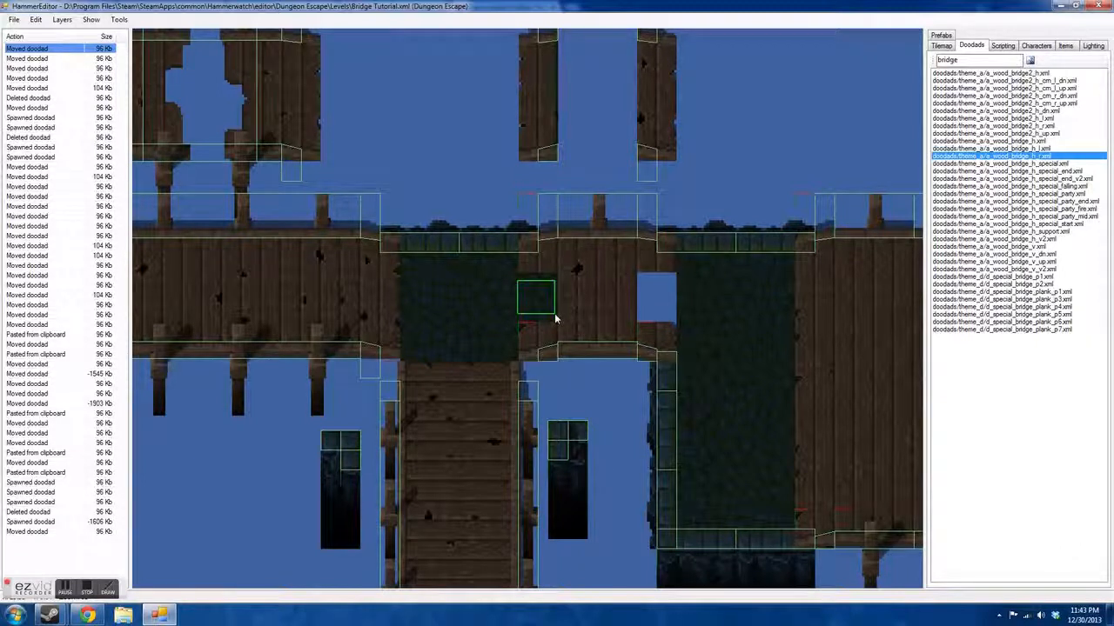
pyautogui.scroll(-2, 453, 304)
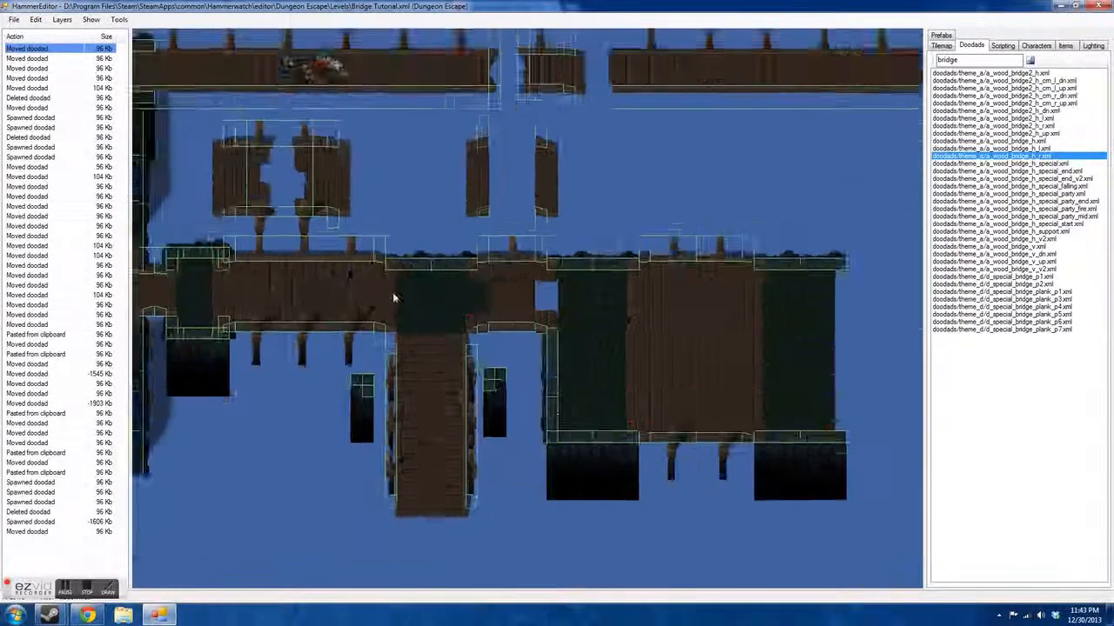
pyautogui.moveTo(623, 334)
pyautogui.mouseDown()
pyautogui.moveTo(506, 472)
pyautogui.moveTo(625, 360)
pyautogui.moveTo(624, 344)
pyautogui.mouseUp()
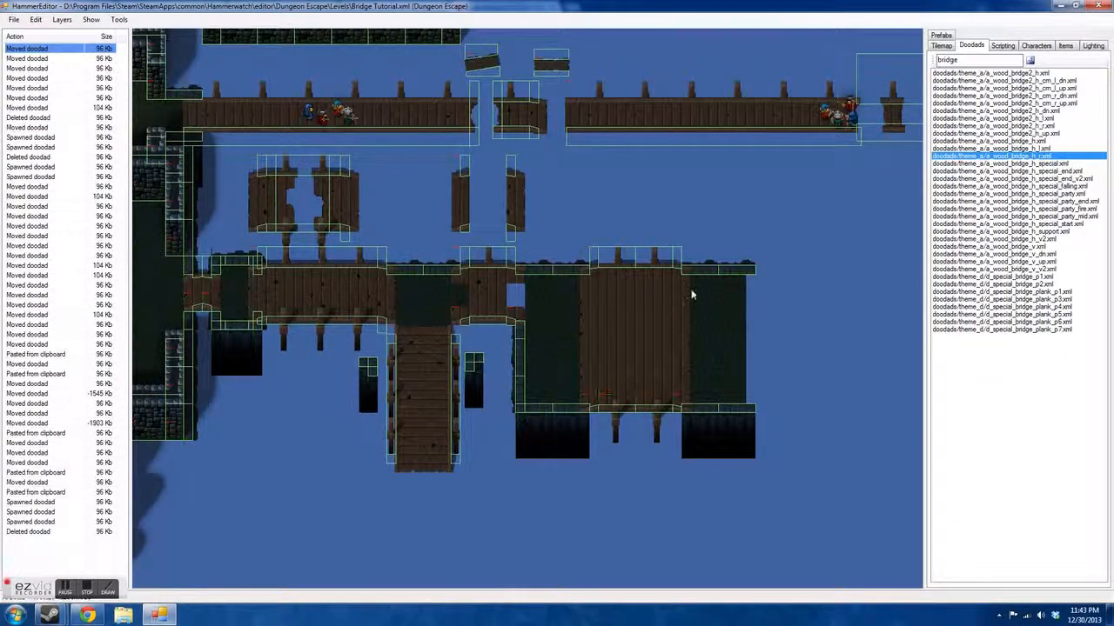
# Step: Delete the four small corner pieces at both ends of the short bridge between the two platforms
pyautogui.scroll(2, 584, 328)
pyautogui.scroll(-2, 694, 353)
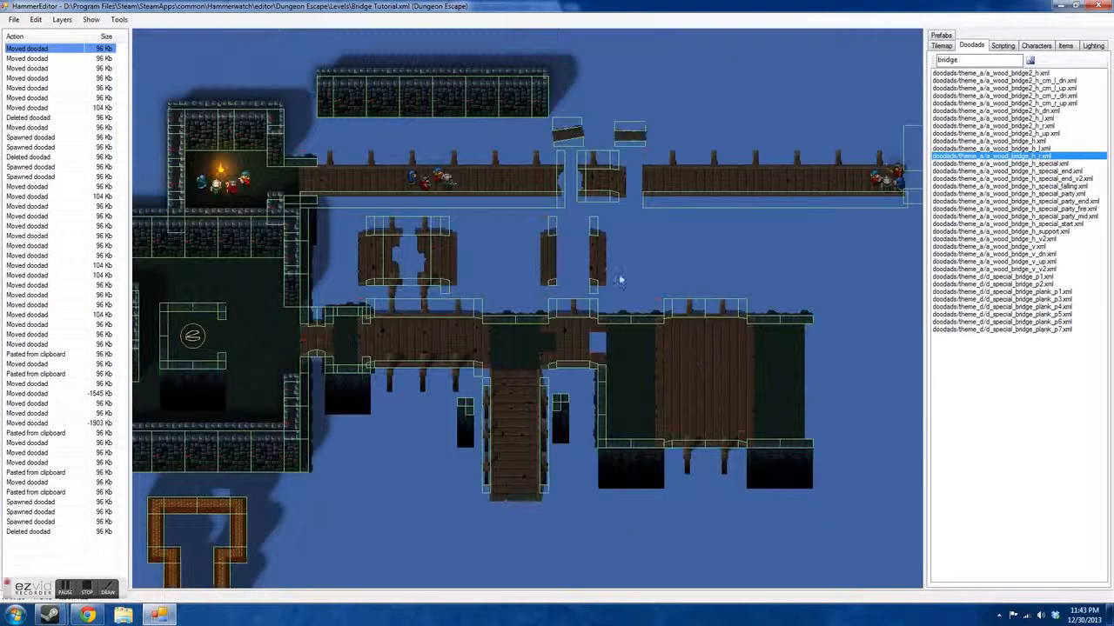
pyautogui.scroll(2, 575, 372)
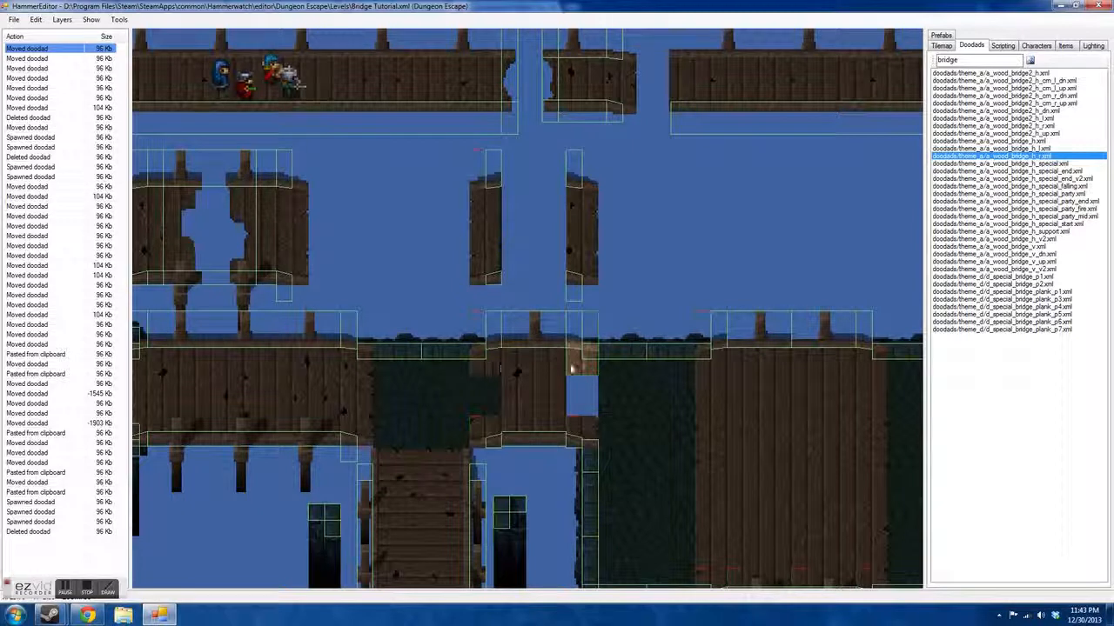
pyautogui.rightClick(583, 360)
pyautogui.rightClick(586, 430)
pyautogui.rightClick(488, 430)
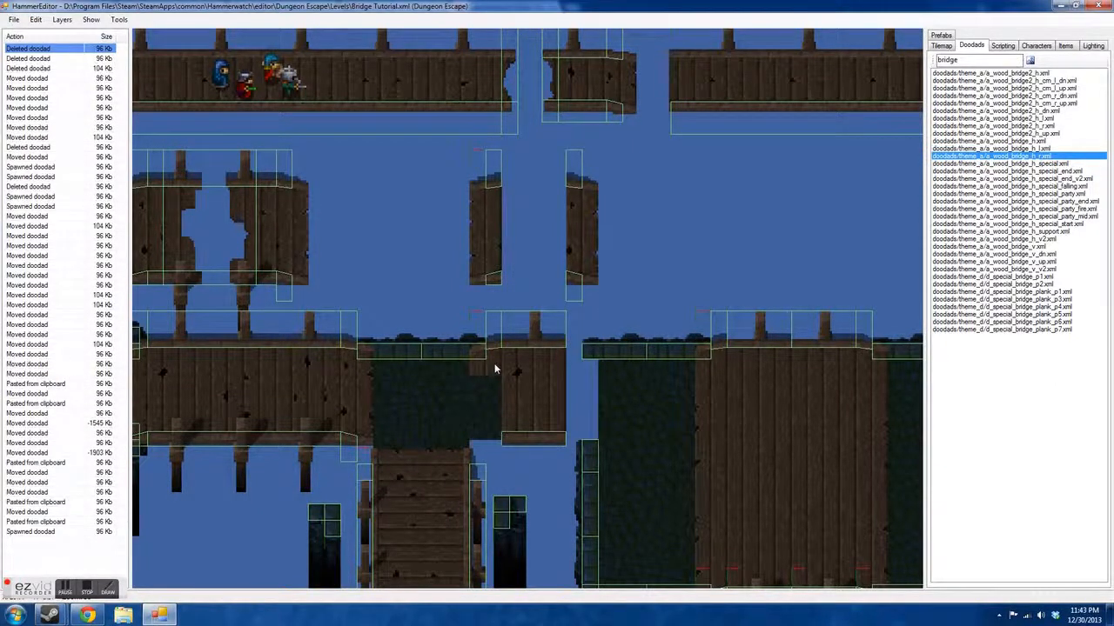
pyautogui.rightClick(489, 366)
# Step: Move the two spare full-height end pieces down onto the left and right ends of the short bridge
pyautogui.moveTo(450, 171); pyautogui.dragTo(571, 410)
pyautogui.scroll(-1, 551, 346)
pyautogui.scroll(1, 552, 346)
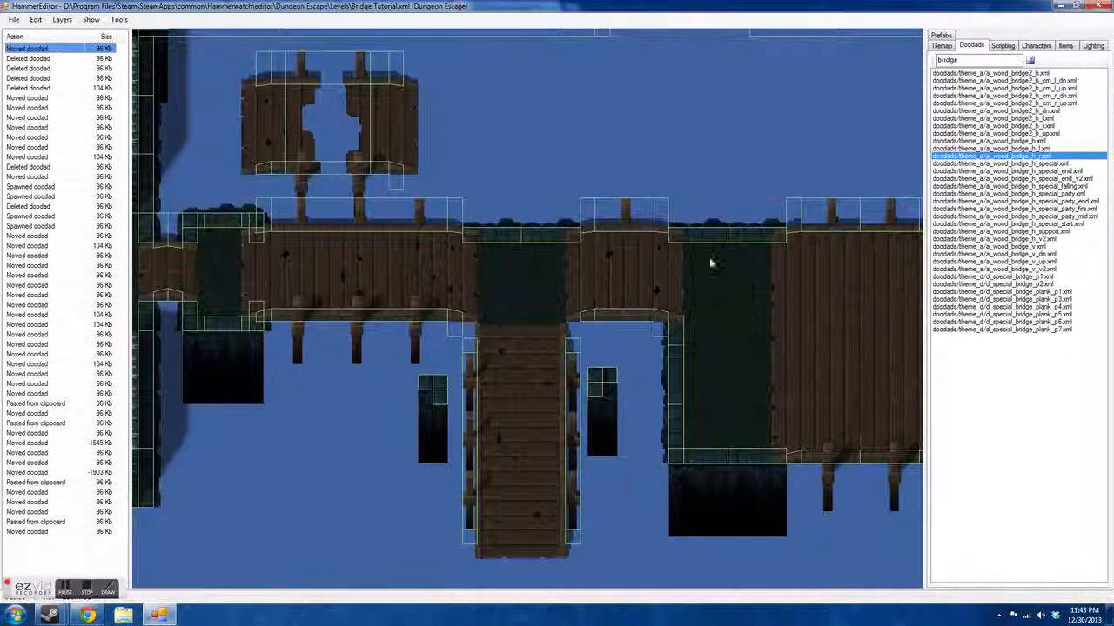
pyautogui.scroll(-1, 766, 275)
pyautogui.scroll(1, 628, 384)
pyautogui.moveTo(502, 504); pyautogui.dragTo(609, 254)
pyautogui.scroll(-1, 408, 318)
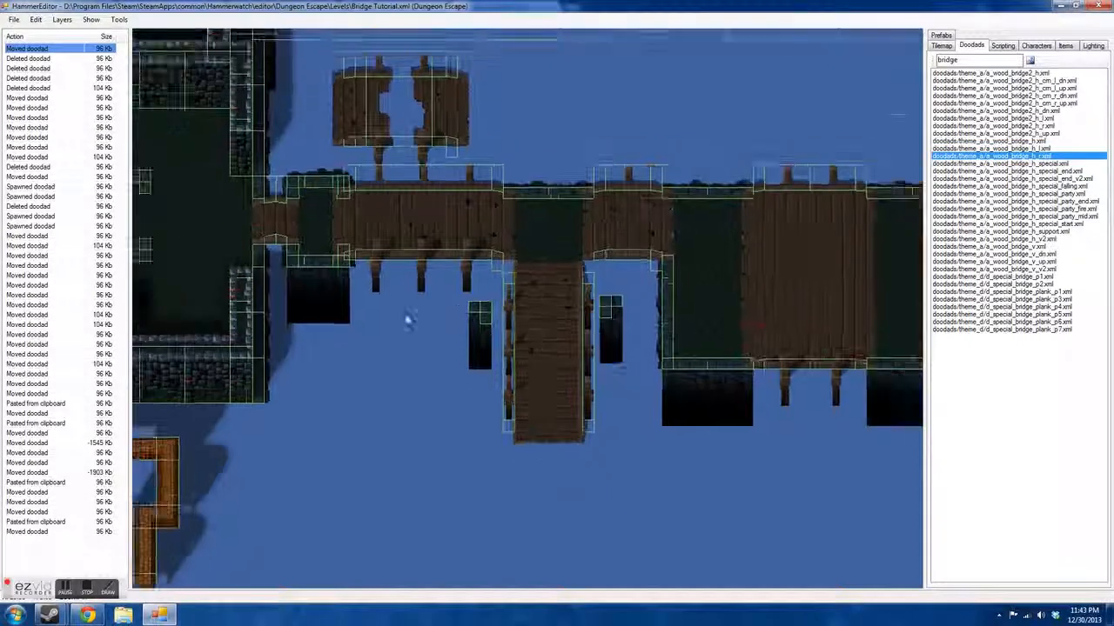
# Step: Move the small ledge block on the left of the vertical bridge up into the corner below the long bridge
pyautogui.scroll(2, 545, 308)
pyautogui.scroll(1, 447, 232)
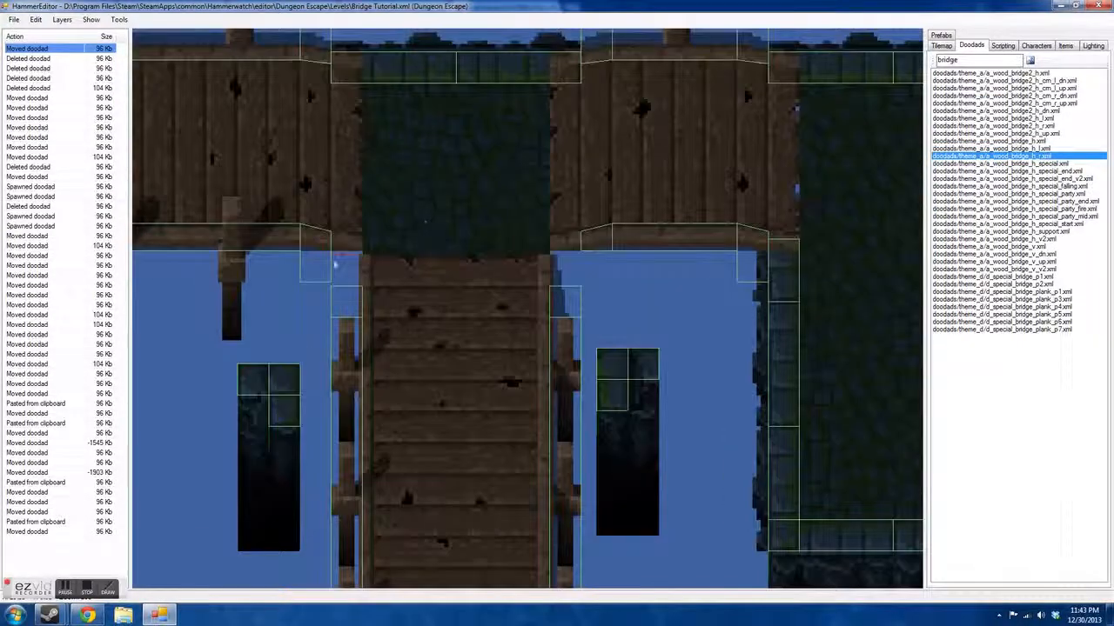
pyautogui.click(330, 281)
pyautogui.moveTo(333, 291); pyautogui.dragTo(368, 293)
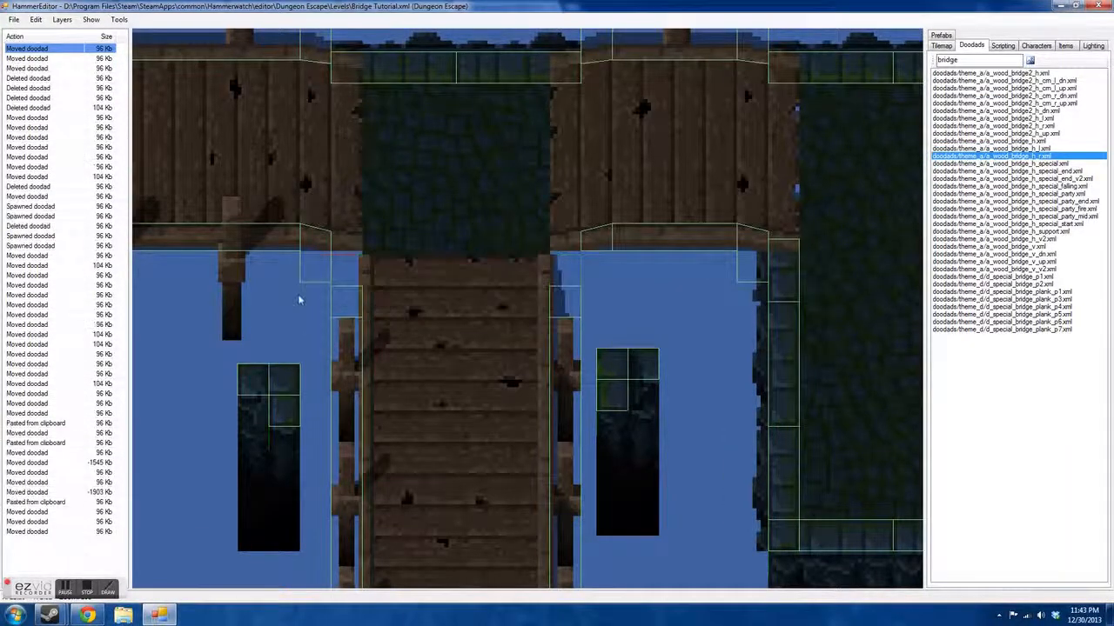
pyautogui.scroll(1, 301, 301)
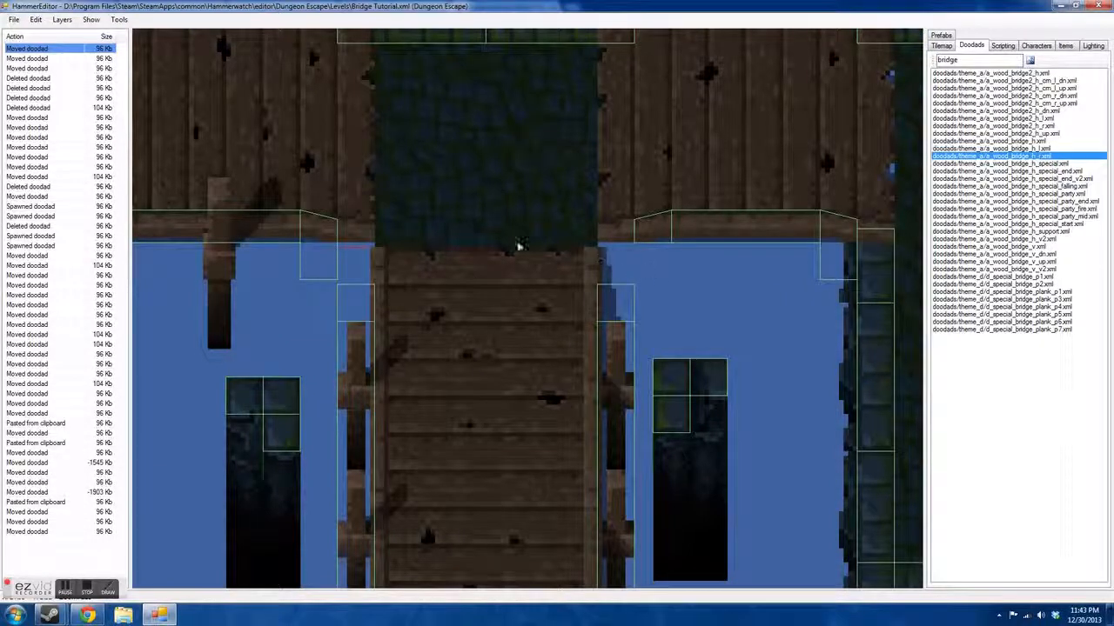
pyautogui.moveTo(272, 431); pyautogui.dragTo(340, 281)
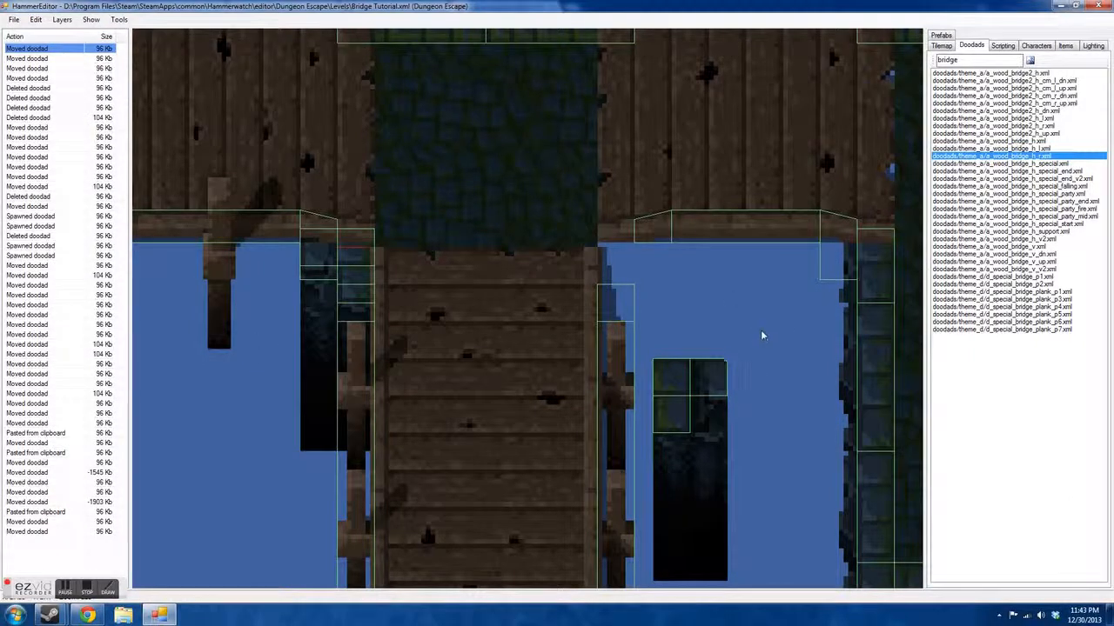
# Step: Move the matching ledge block on the right of the vertical bridge up into the corner below the short bridge
pyautogui.click(666, 444)
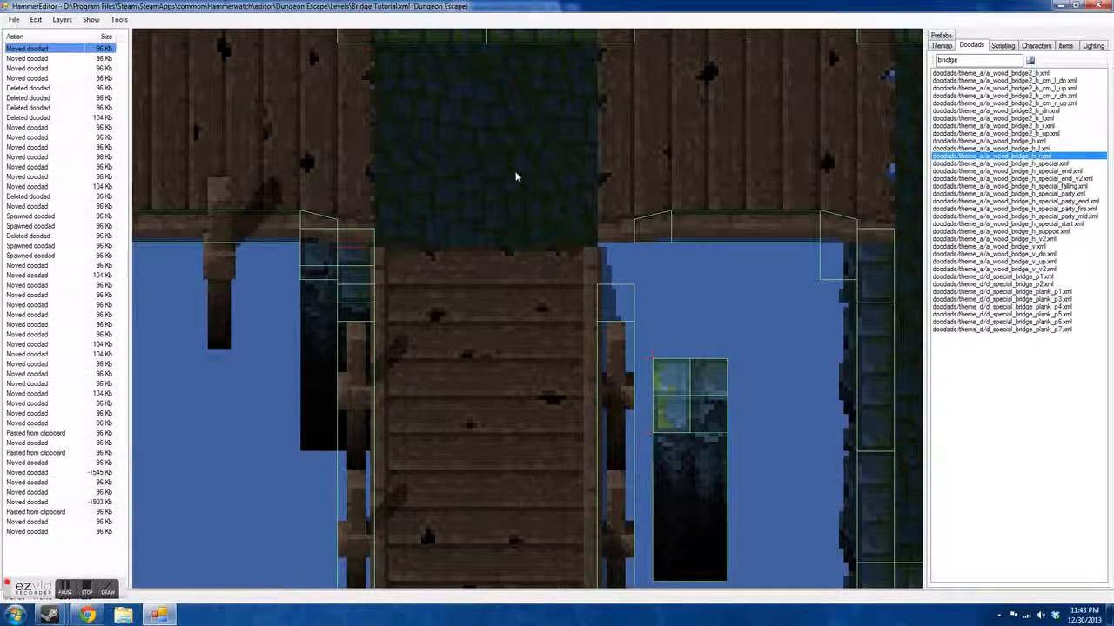
pyautogui.scroll(-1, 515, 177)
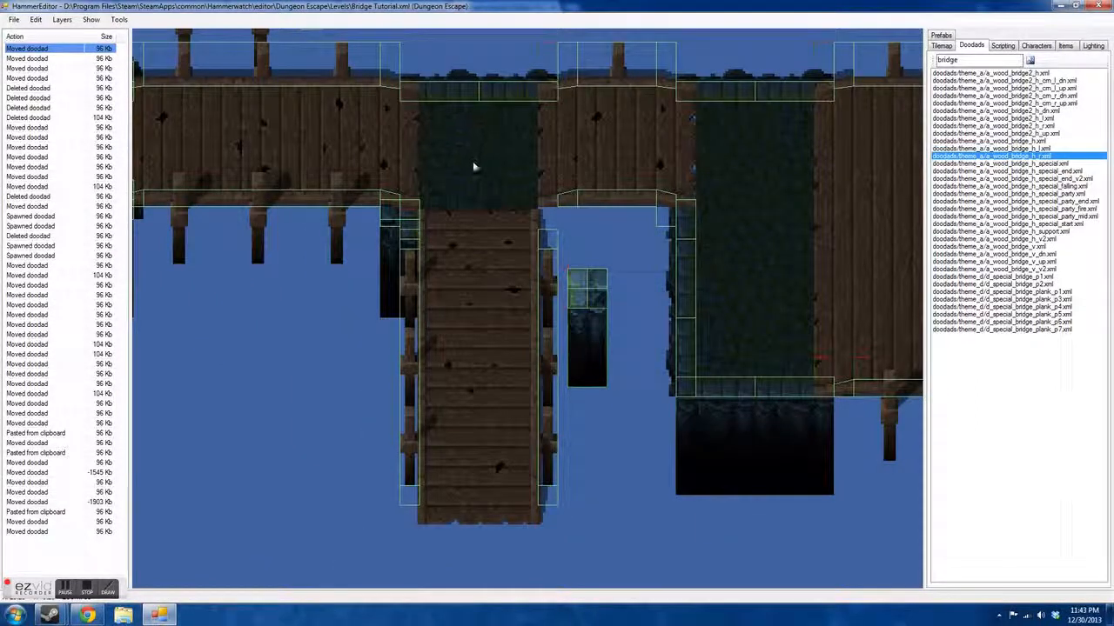
pyautogui.moveTo(604, 343); pyautogui.dragTo(575, 275)
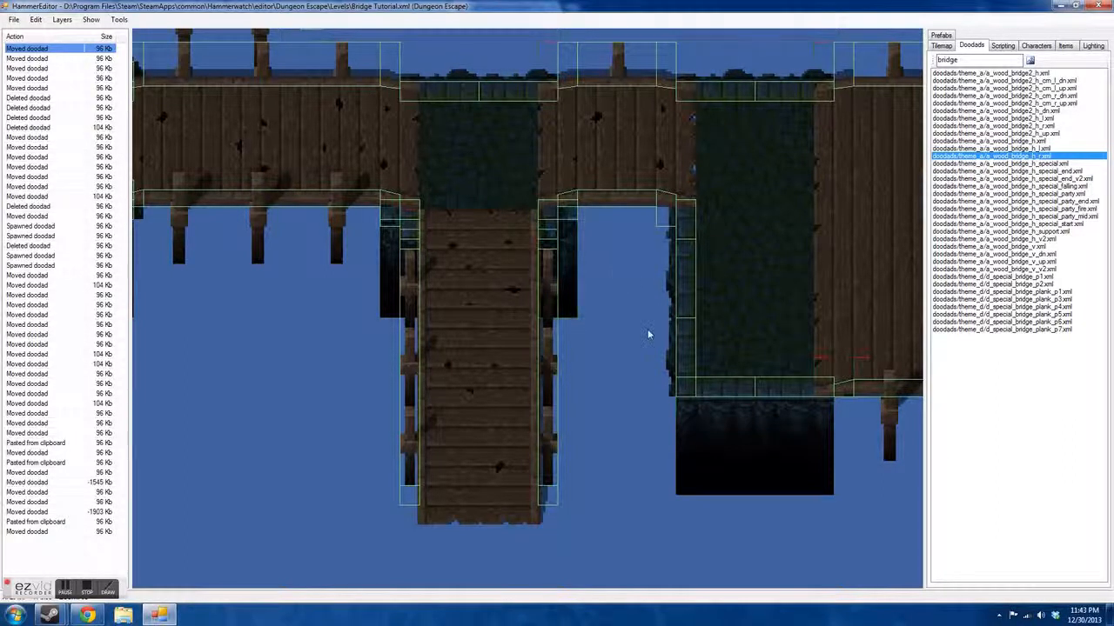
# Step: Examine the physics outlines along the vertical bridge, the short bridge and the adjoining platforms for continuous edges
pyautogui.scroll(-1, 609, 279)
pyautogui.scroll(2, 577, 315)
pyautogui.scroll(-2, 507, 266)
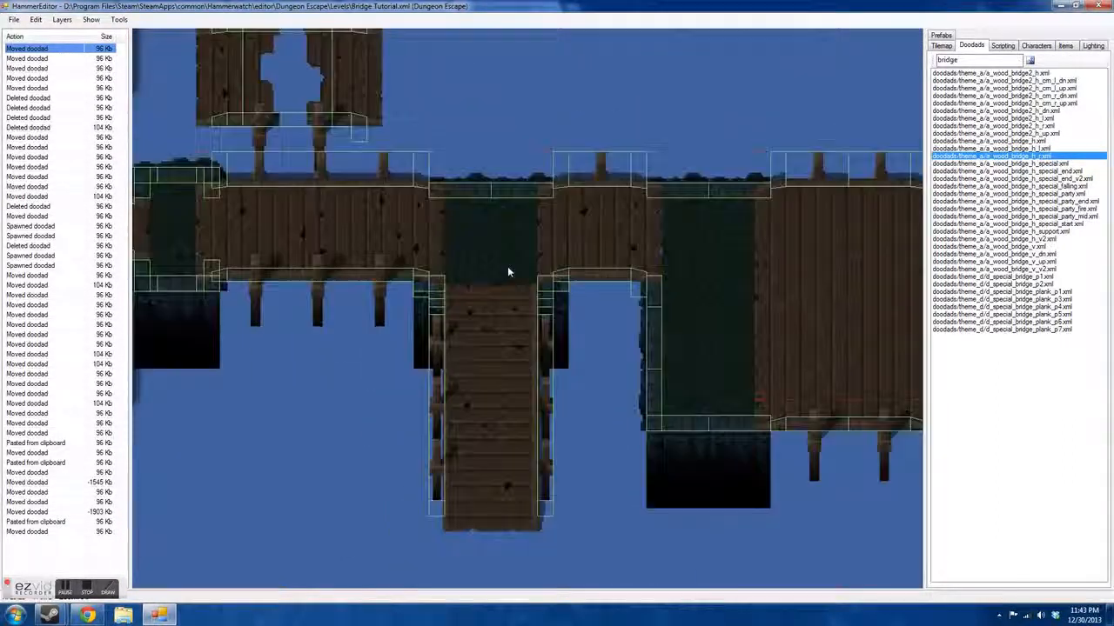
pyautogui.scroll(-2, 396, 298)
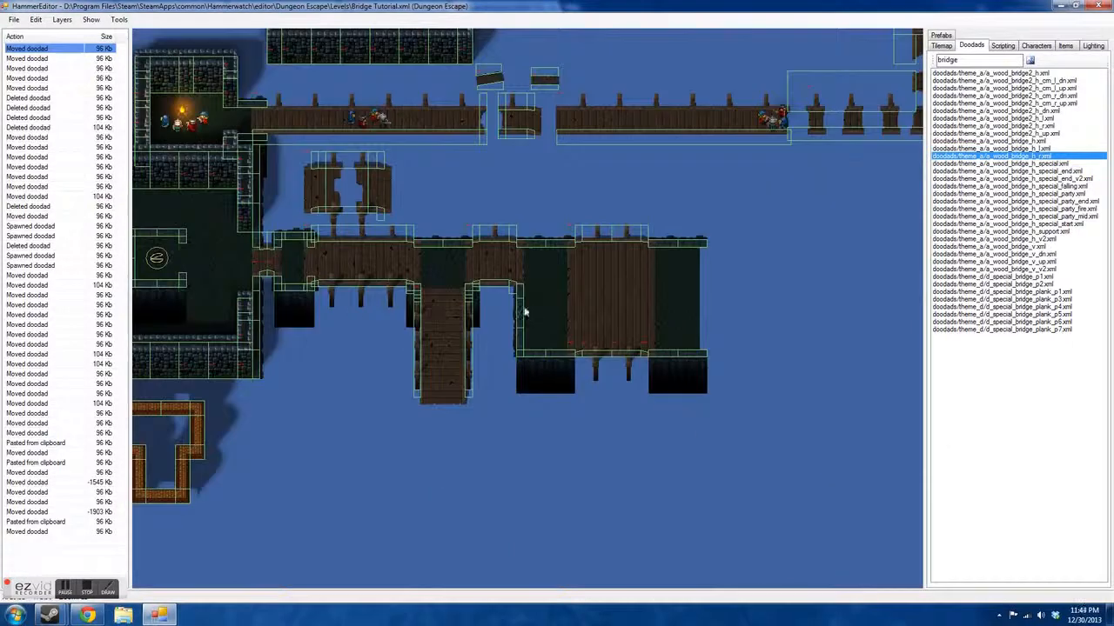
pyautogui.scroll(2, 381, 168)
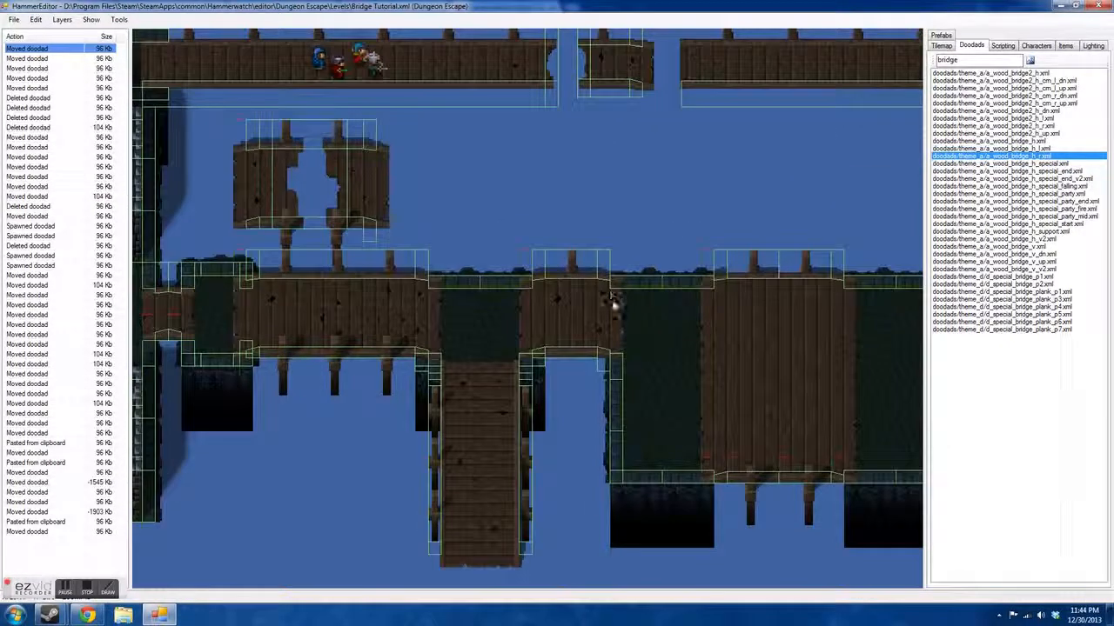
pyautogui.click(613, 306)
pyautogui.scroll(1, 739, 335)
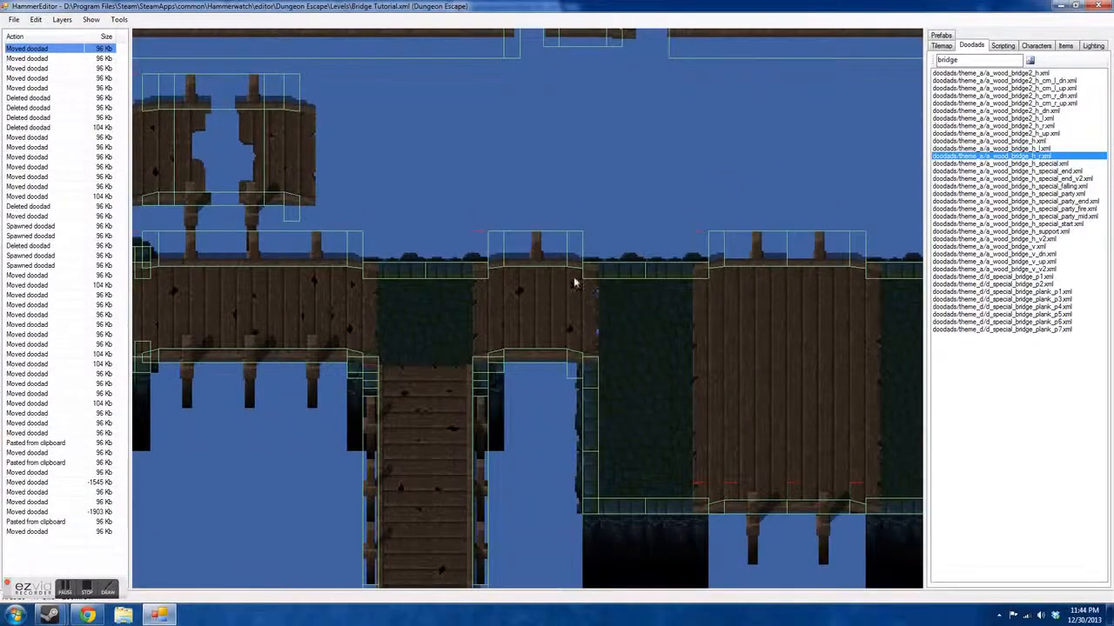
pyautogui.scroll(-2, 576, 279)
pyautogui.scroll(2, 447, 353)
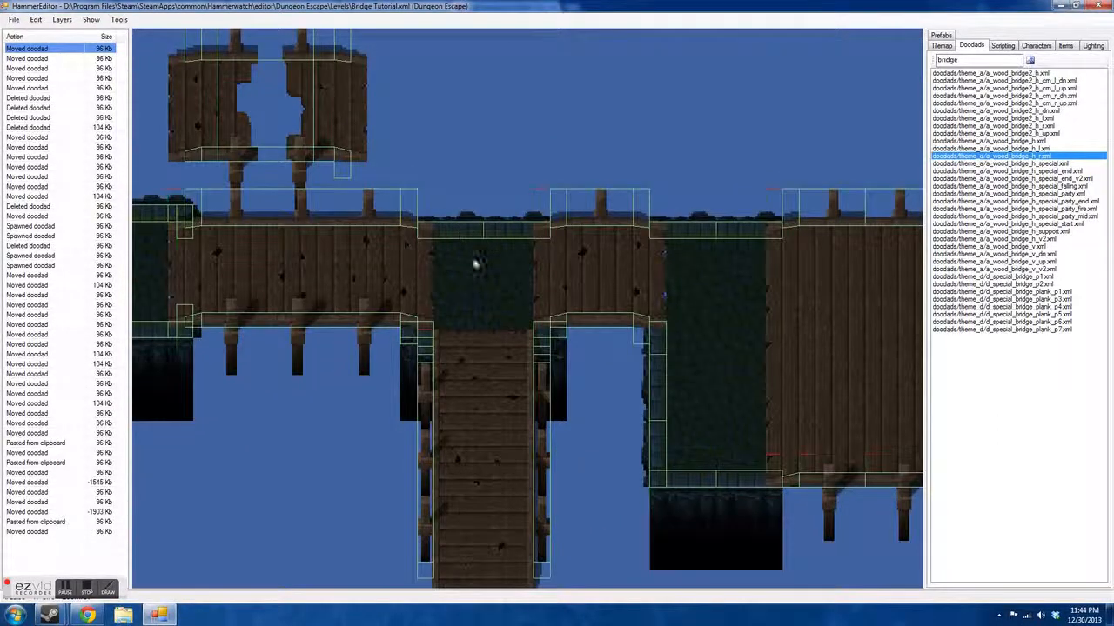
pyautogui.scroll(-1, 437, 276)
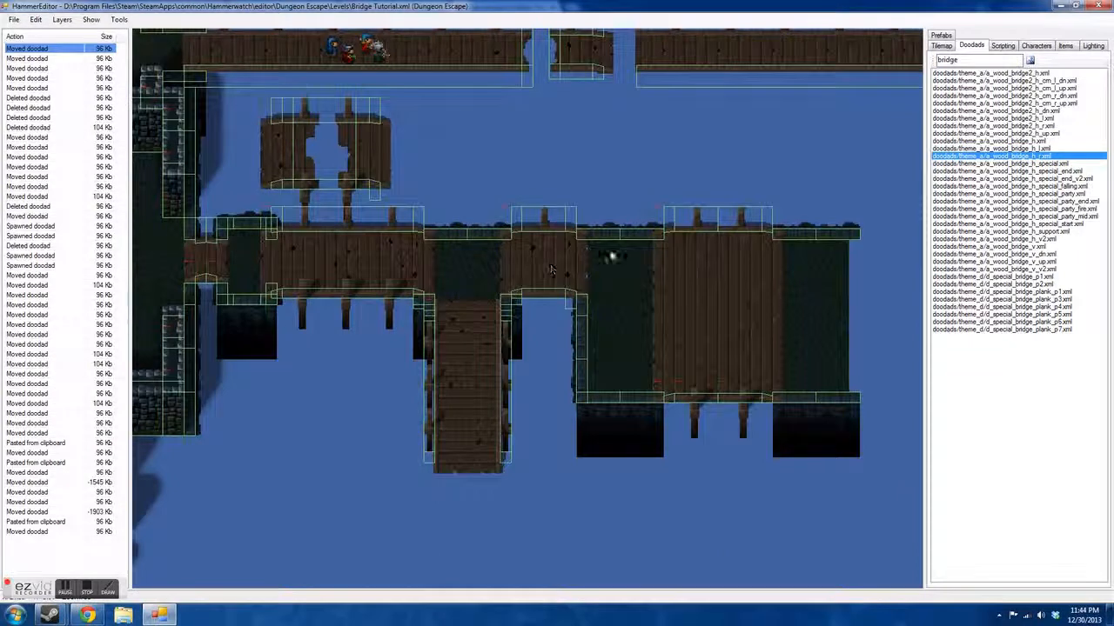
# Step: Pull the ledge strip off the upper edge of the platform between the short and wide bridges and set it back in place
pyautogui.scroll(1, 772, 367)
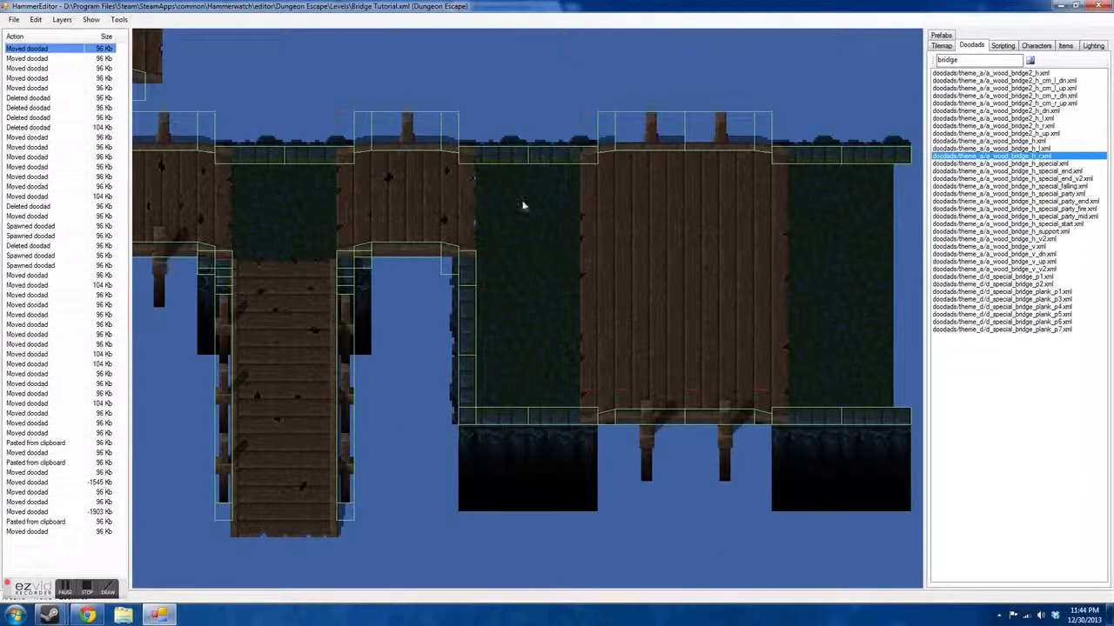
pyautogui.moveTo(534, 105); pyautogui.dragTo(378, 29)
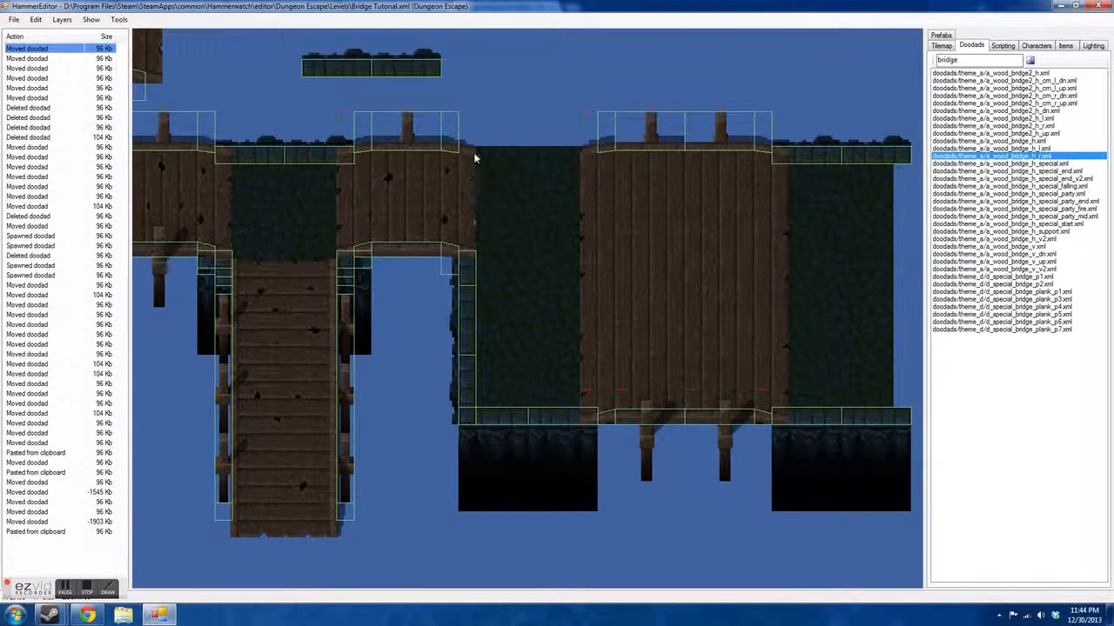
pyautogui.scroll(-1, 565, 301)
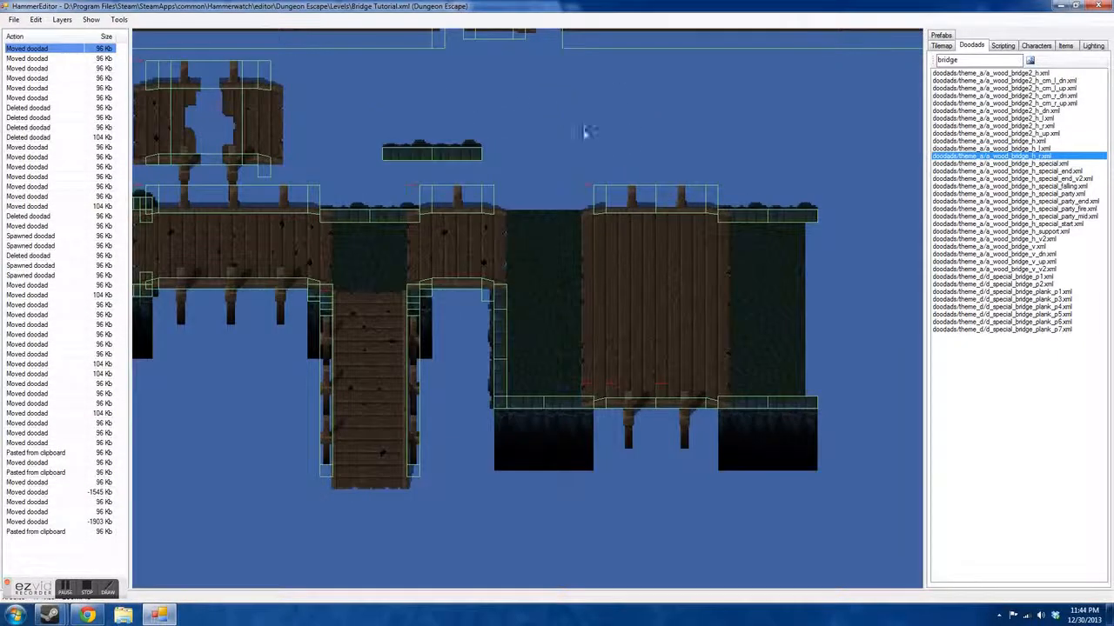
pyautogui.moveTo(467, 154); pyautogui.dragTo(577, 209)
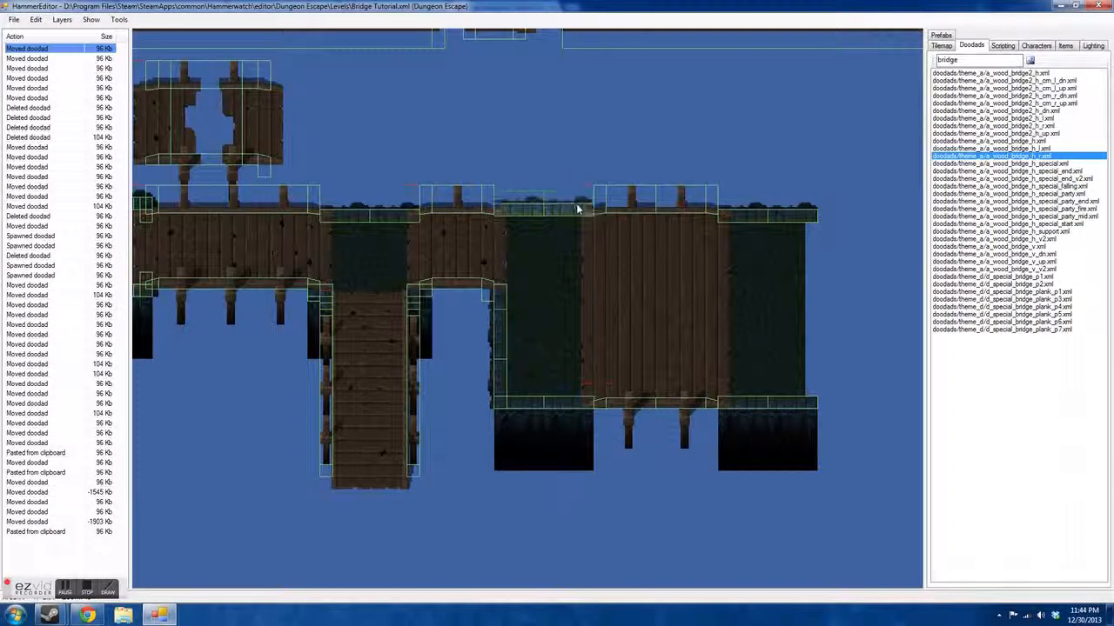
pyautogui.scroll(-2, 630, 412)
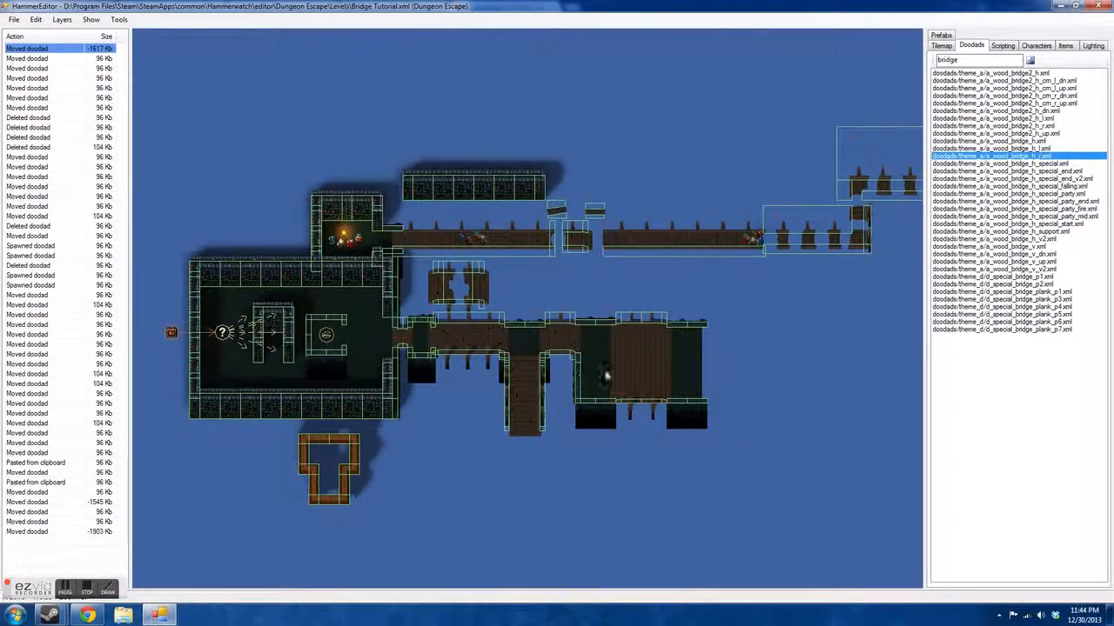
# Step: Place an a_wood_bridge2_h.xml plank section over the platform beyond the wide bridge
pyautogui.scroll(3, 604, 378)
pyautogui.click(552, 372)
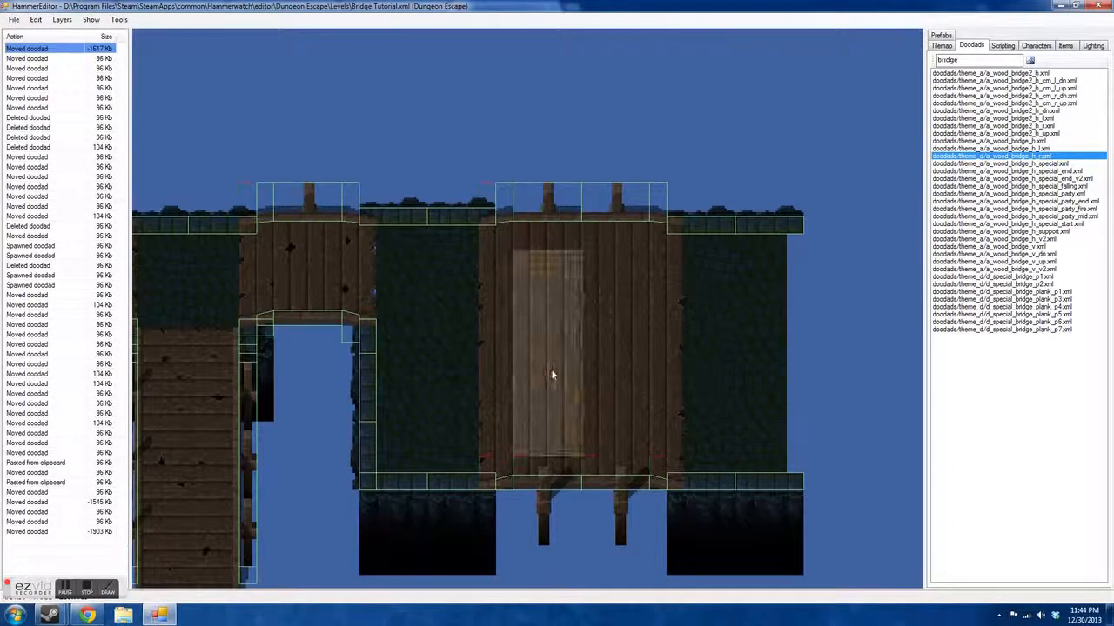
pyautogui.scroll(2, 552, 375)
pyautogui.click(968, 74)
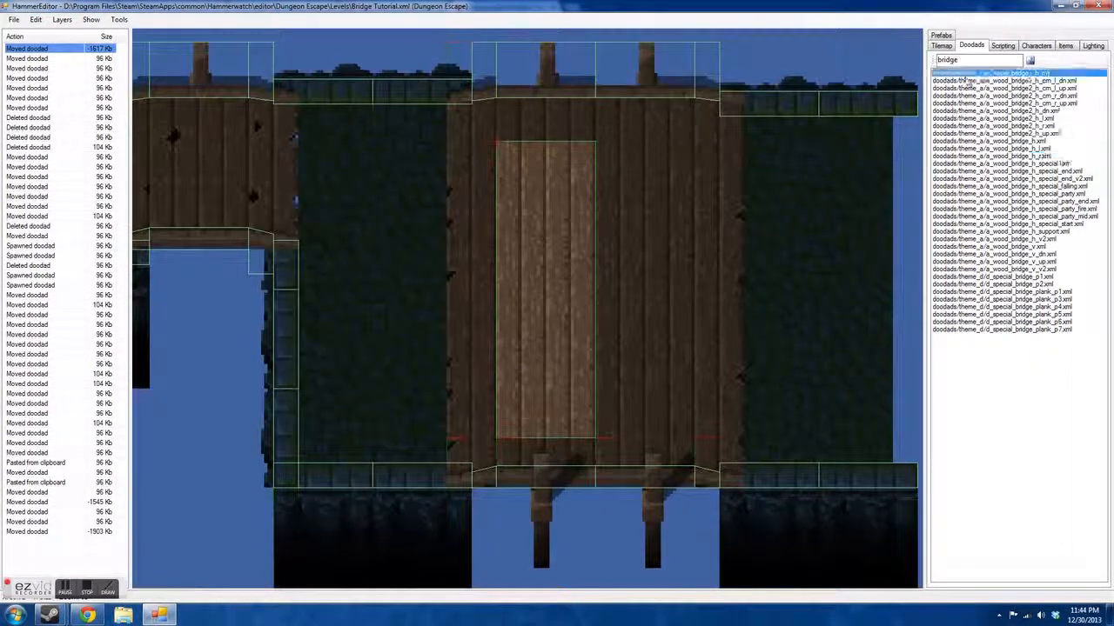
pyautogui.click(820, 160)
pyautogui.scroll(-5, 527, 183)
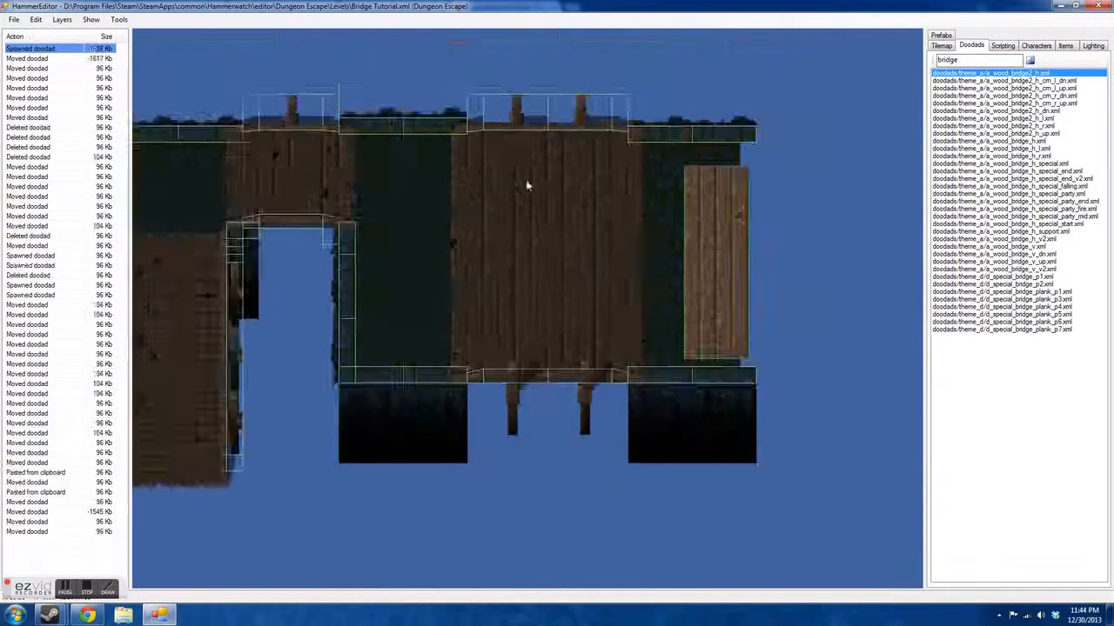
pyautogui.scroll(4, 910, 172)
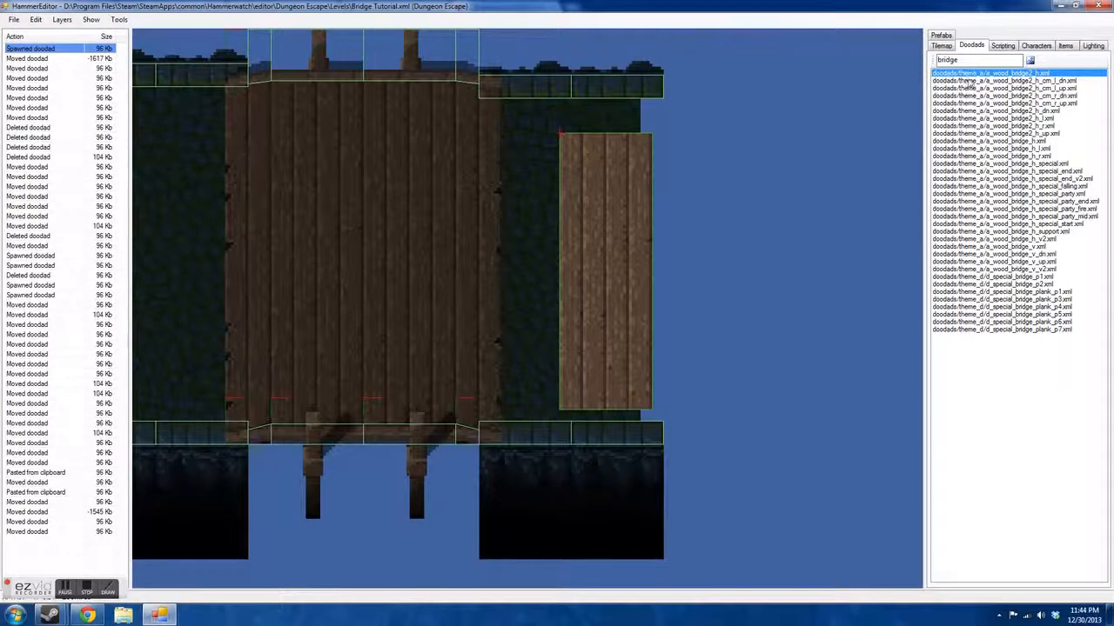
# Step: Place the four a_wood_bridge2_h corner pieces, left and right, up and down, in the empty space beside the outer platform
pyautogui.click(1032, 81)
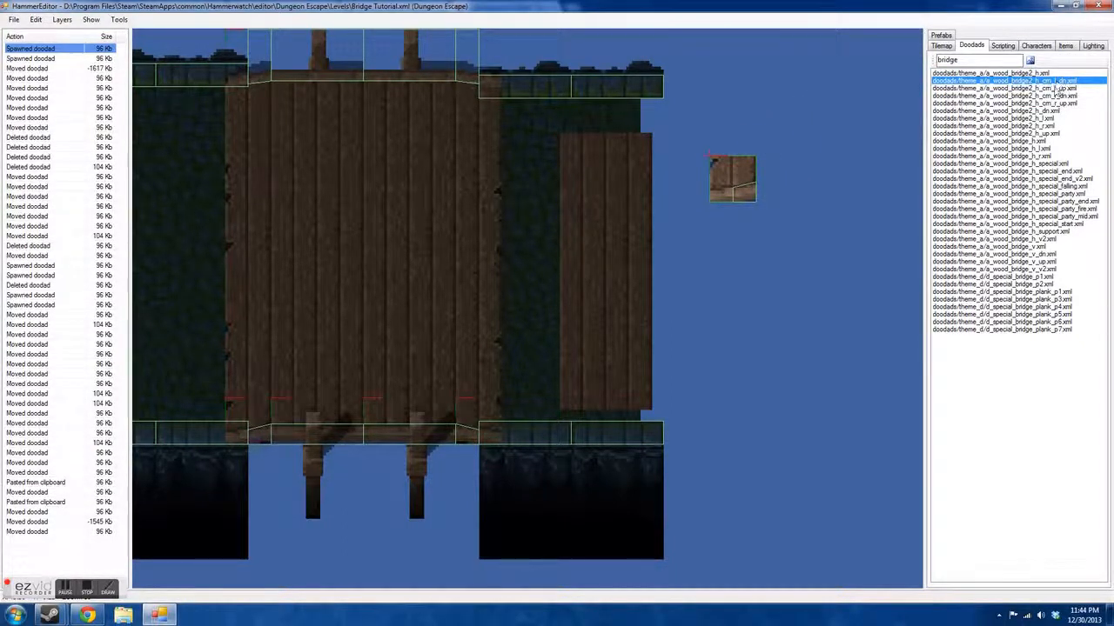
pyautogui.click(1035, 89)
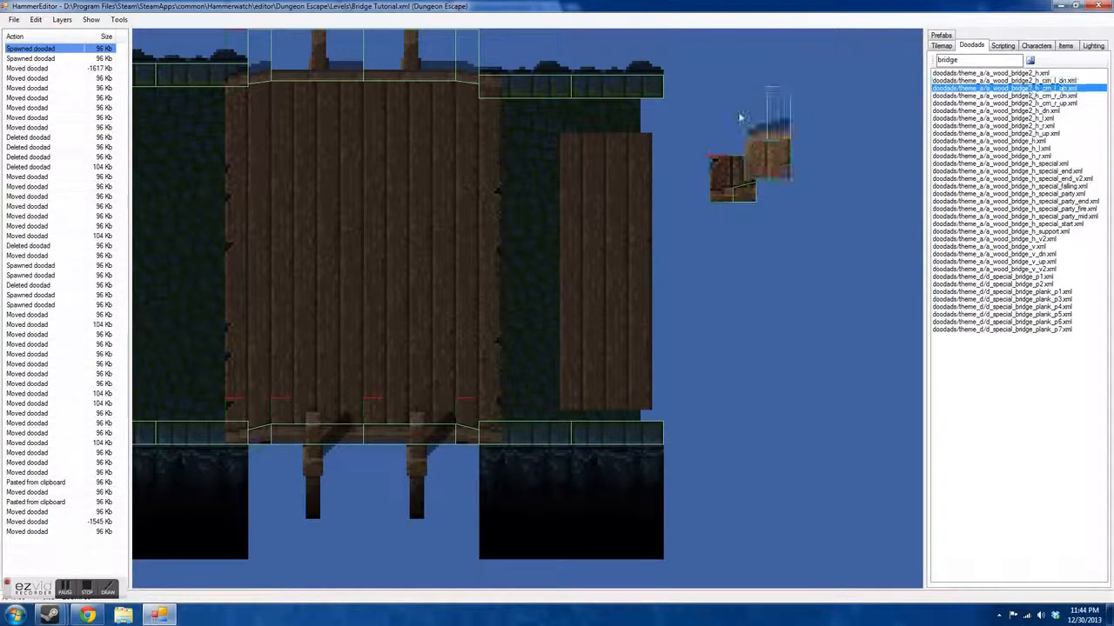
pyautogui.click(728, 47)
pyautogui.click(1056, 96)
pyautogui.click(810, 179)
pyautogui.click(1035, 103)
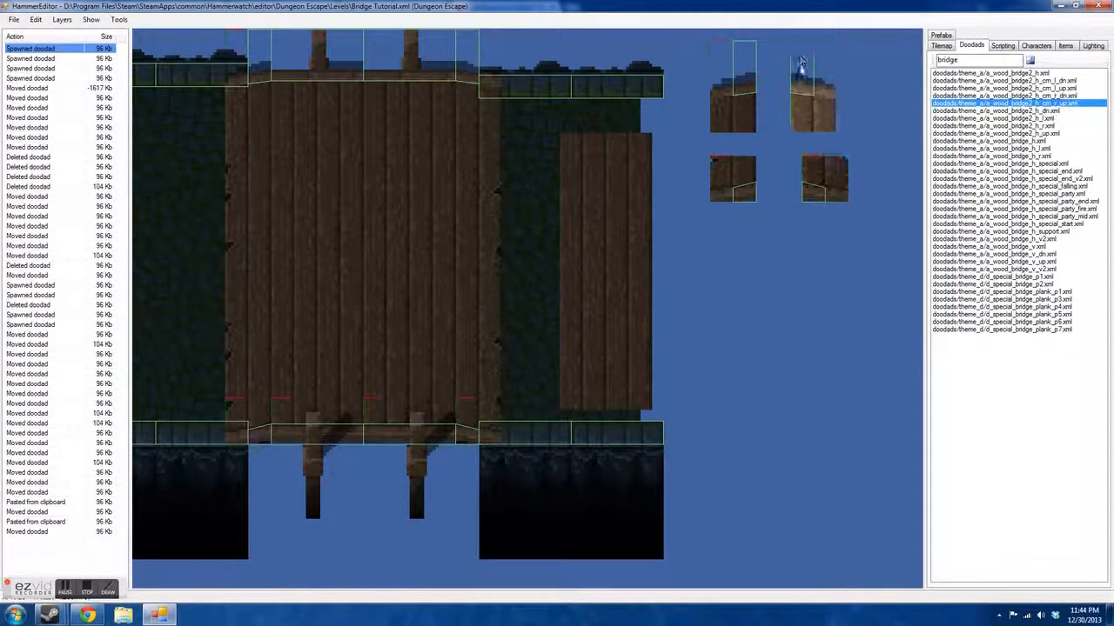
pyautogui.click(810, 63)
# Step: Move the two lower corner pieces down and fit the loose plank section between the four corners
pyautogui.moveTo(692, 140); pyautogui.dragTo(857, 208)
pyautogui.moveTo(816, 197); pyautogui.dragTo(814, 425)
pyautogui.moveTo(629, 307); pyautogui.dragTo(790, 283)
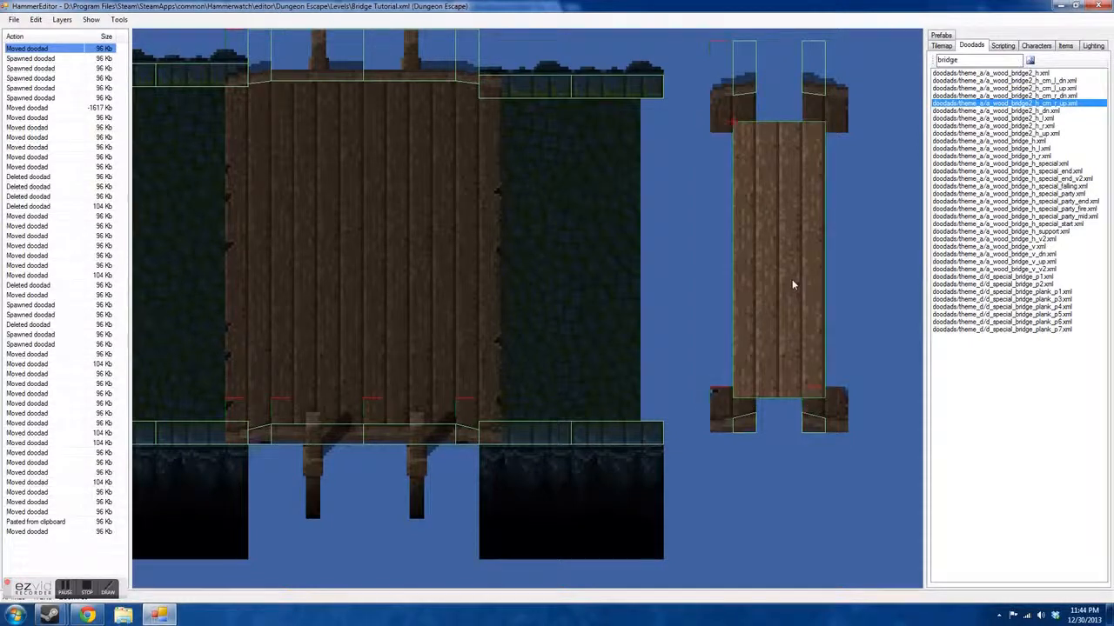
pyautogui.click(673, 296)
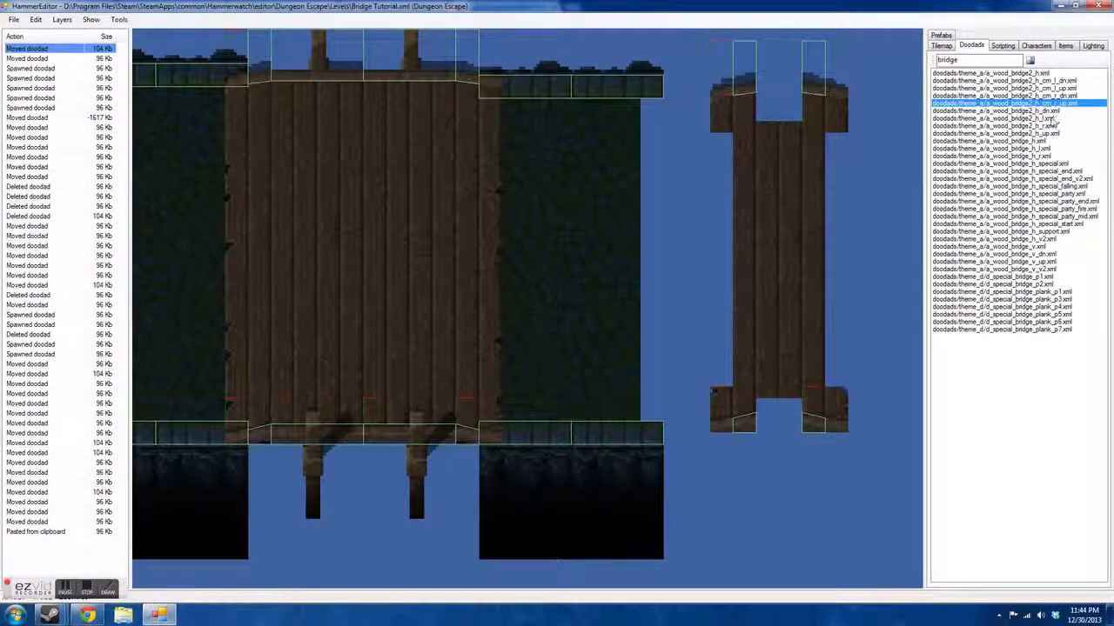
# Step: Place an a_wood_bridge2_h_l.xml edge piece, delete the extra copy, and fit the remaining one to the sample bridge's left side
pyautogui.click(1046, 119)
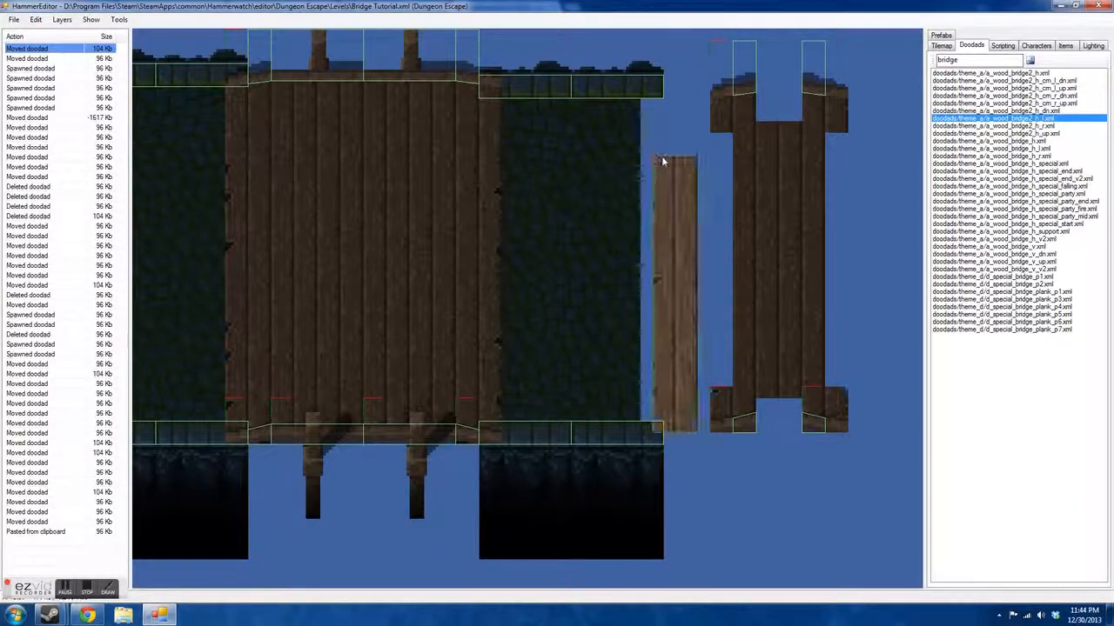
pyautogui.click(679, 152)
pyautogui.moveTo(679, 153); pyautogui.dragTo(874, 143)
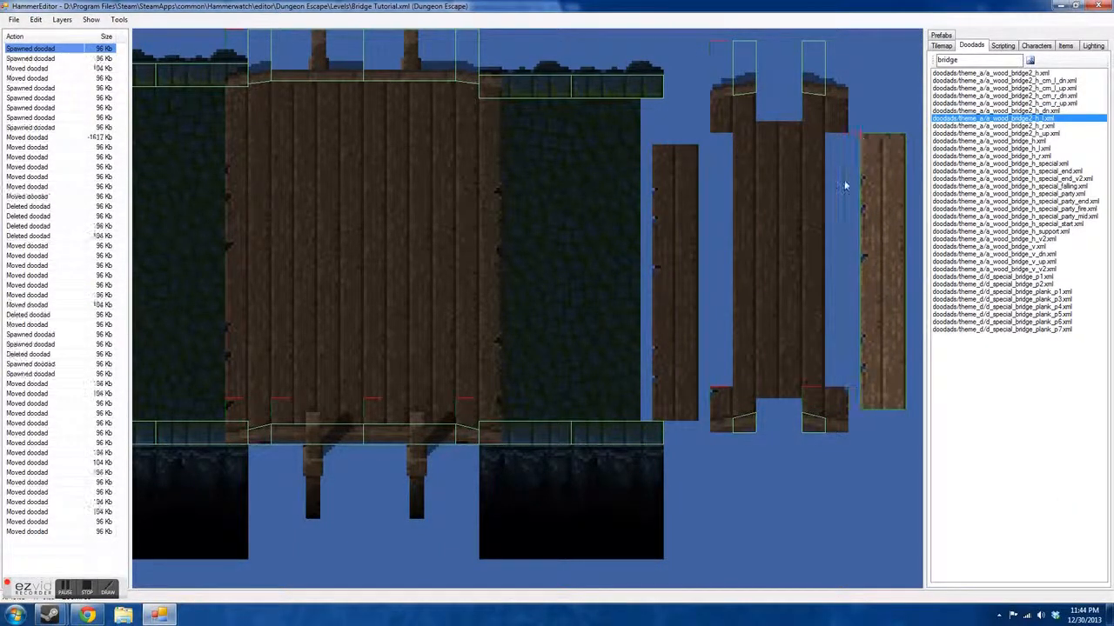
pyautogui.press('Delete')
pyautogui.scroll(2, 679, 261)
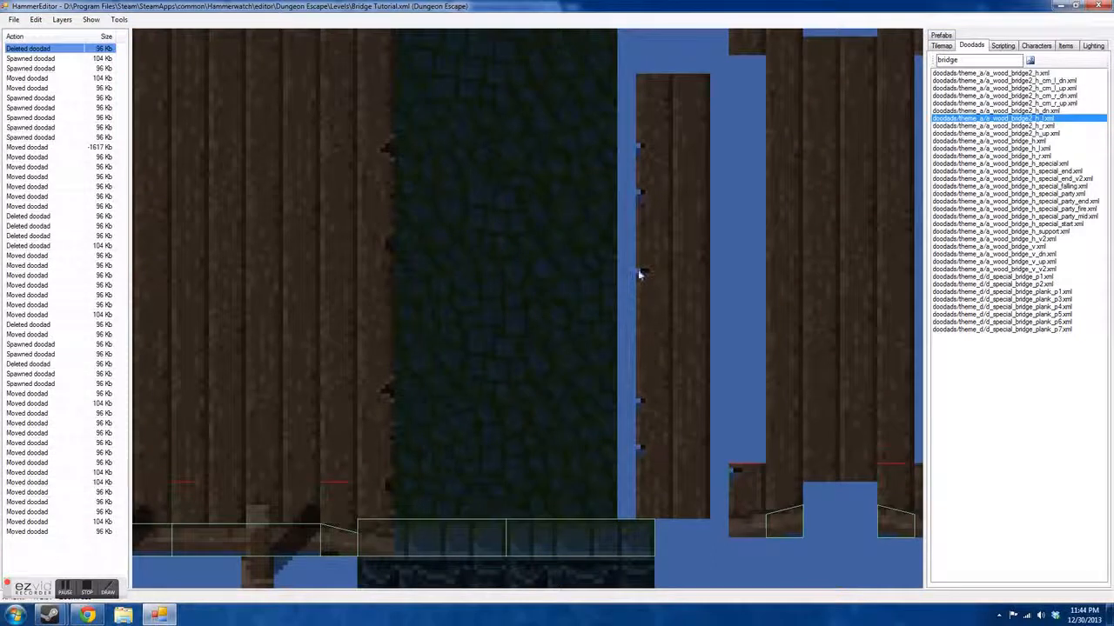
pyautogui.click(639, 274)
pyautogui.moveTo(661, 394); pyautogui.dragTo(770, 351)
pyautogui.click(581, 362)
# Step: Pull a plank section out of the wide bridge and set it back in place
pyautogui.scroll(-3, 581, 362)
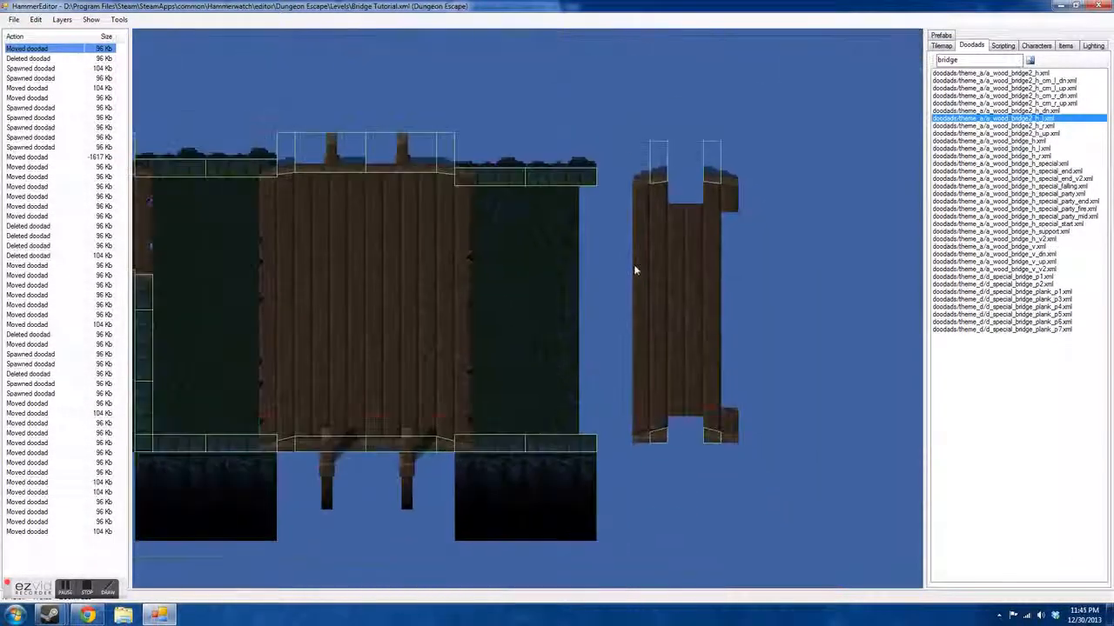
pyautogui.scroll(4, 634, 327)
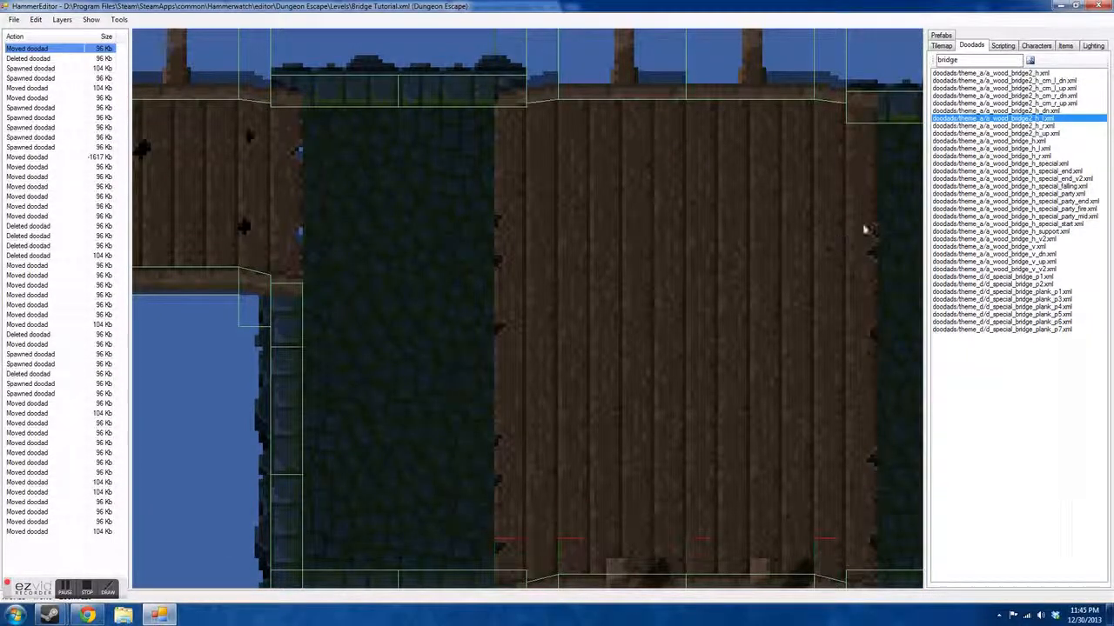
pyautogui.moveTo(874, 259); pyautogui.dragTo(683, 312)
pyautogui.scroll(-2, 428, 256)
pyautogui.scroll(1, 735, 279)
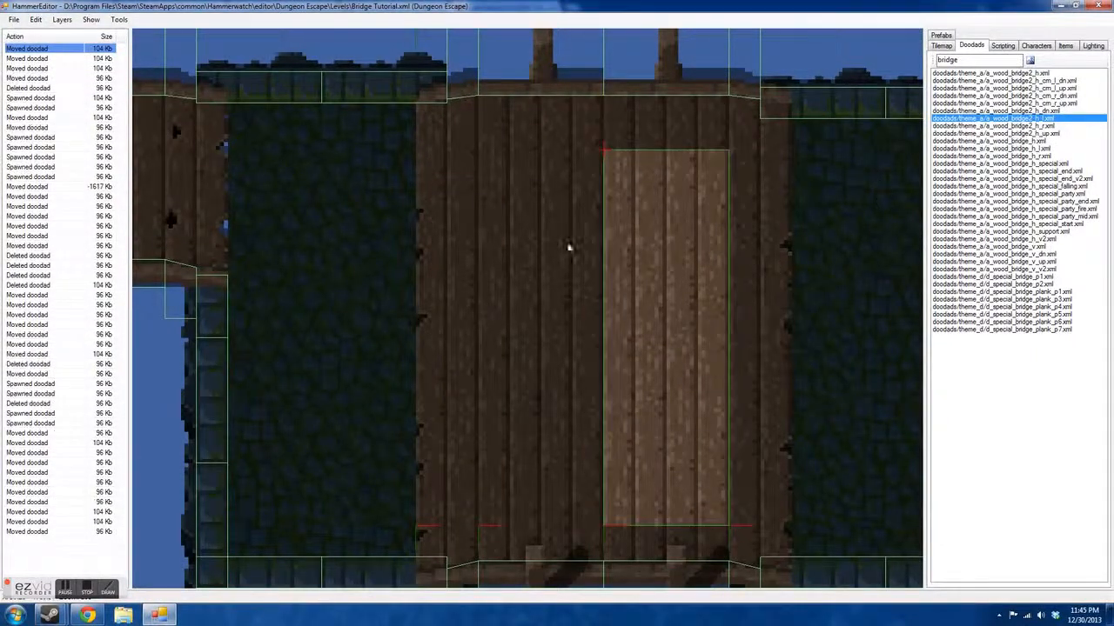
pyautogui.scroll(-4, 639, 249)
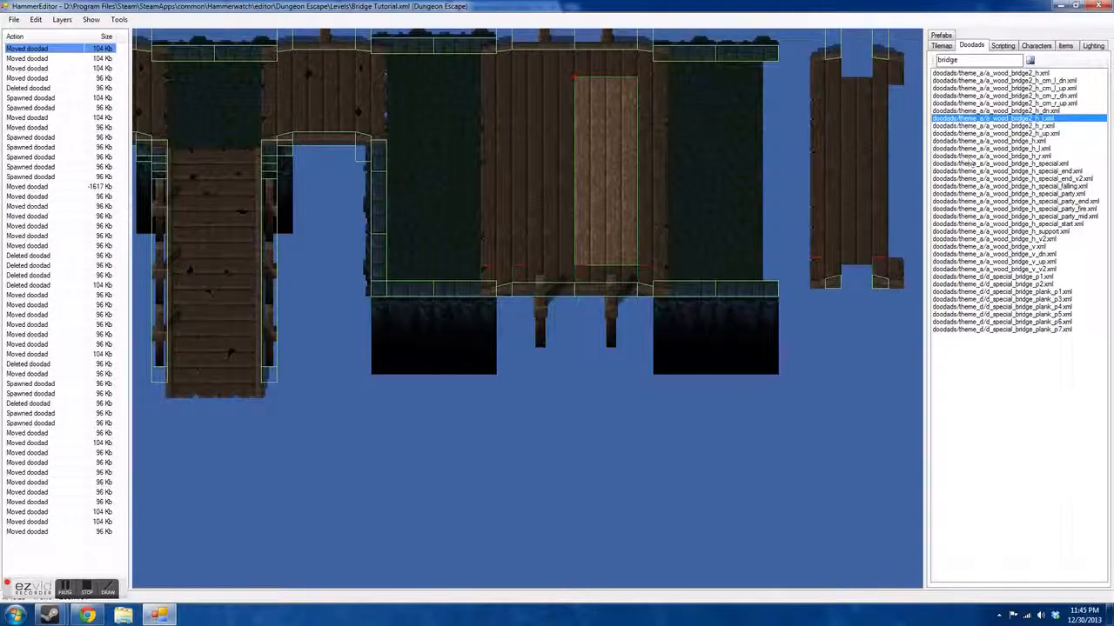
# Step: Place an a_wood_bridge_h_l.xml piece below the sample bridge and delete it again
pyautogui.click(1023, 80)
pyautogui.click(1033, 110)
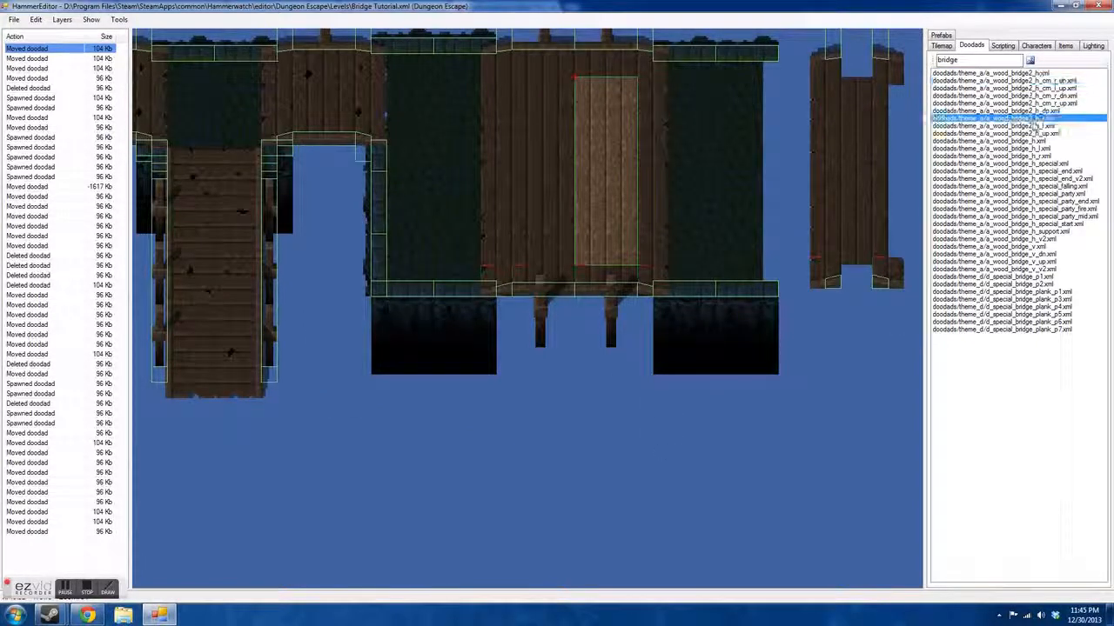
pyautogui.click(1035, 148)
pyautogui.click(834, 370)
pyautogui.press('Delete')
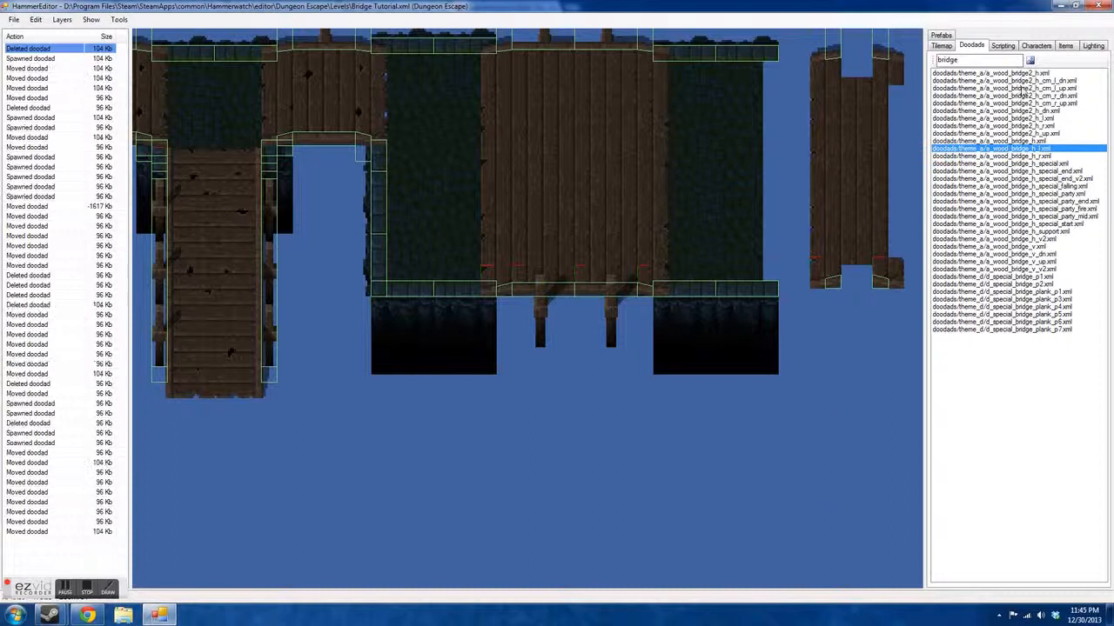
# Step: Delete the sample bridge standing beside the outer platform
pyautogui.scroll(-2, 854, 454)
pyautogui.scroll(-1, 882, 463)
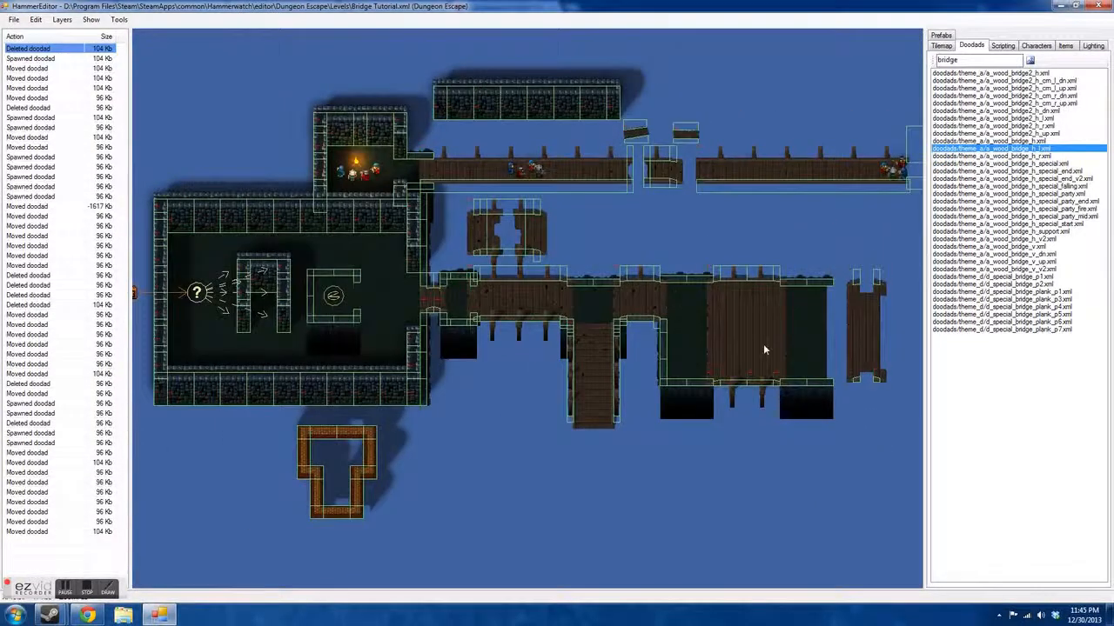
pyautogui.scroll(2, 783, 320)
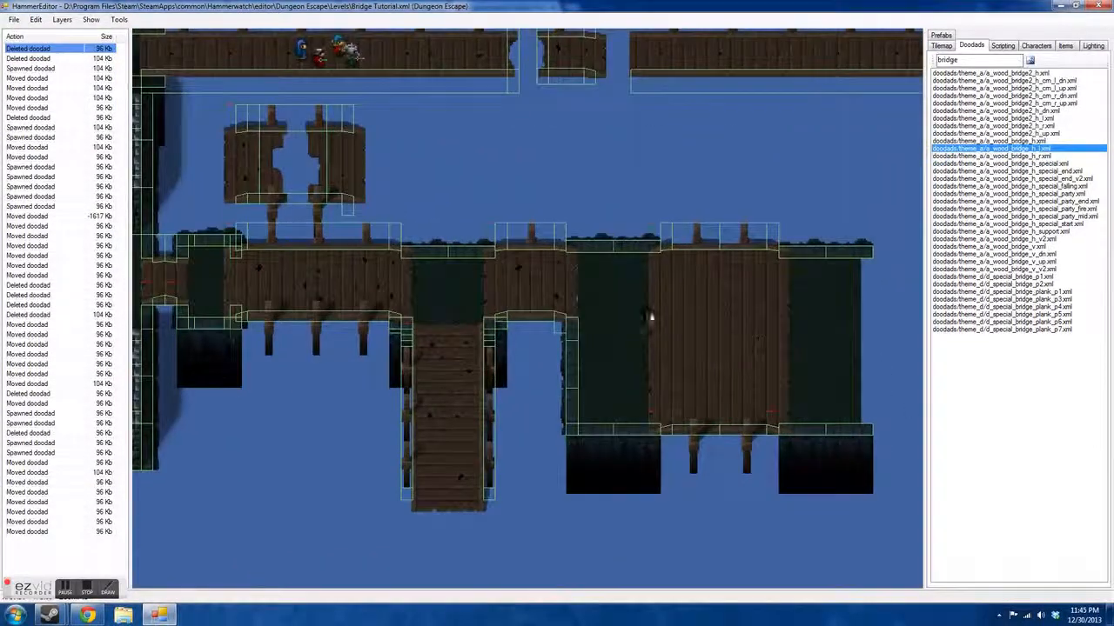
# Step: Move the wide bridge's lower trim and supports, with the adjoining ledge block, down into the empty space
pyautogui.scroll(-3, 664, 289)
pyautogui.moveTo(664, 390)
pyautogui.mouseDown()
pyautogui.moveTo(666, 409)
pyautogui.moveTo(660, 384)
pyautogui.mouseUp()
pyautogui.moveTo(629, 484); pyautogui.dragTo(732, 556)
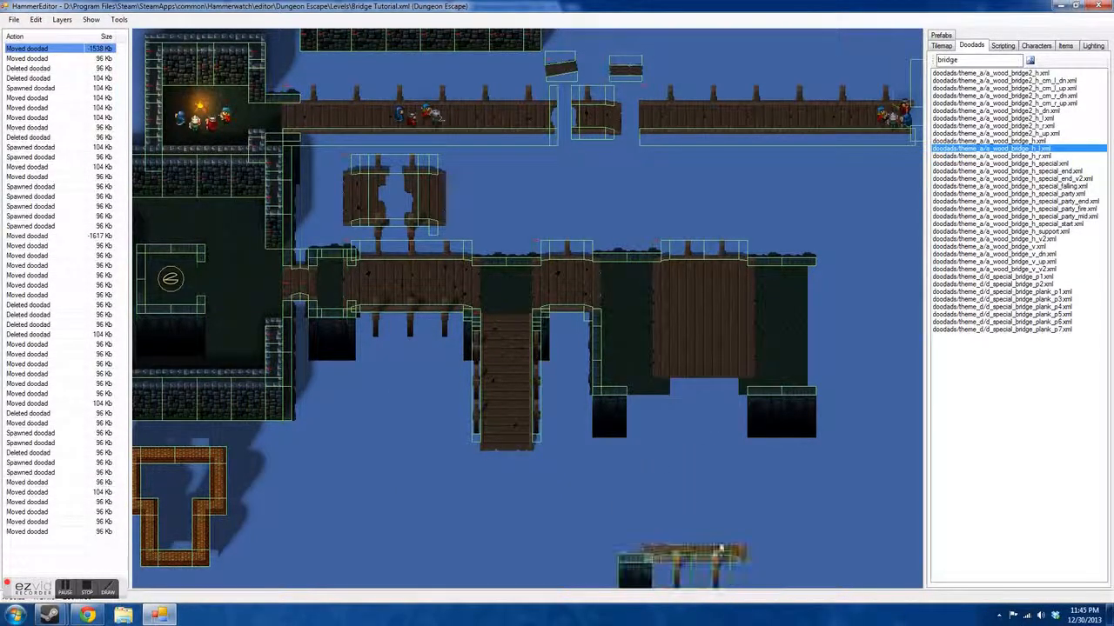
# Step: Copy the wide bridge's plank sections and attach the pasted copy below them to lengthen the bridge downward
pyautogui.click(739, 344)
pyautogui.hotkey('ctrl', 'c')
pyautogui.hotkey('ctrl', 'v')
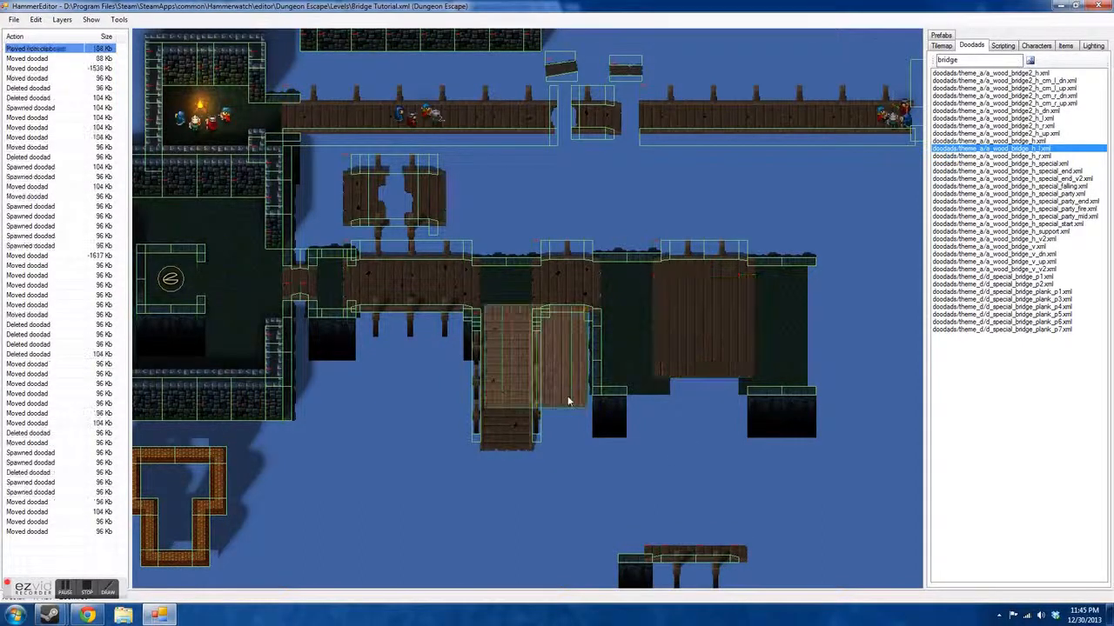
pyautogui.click(727, 416)
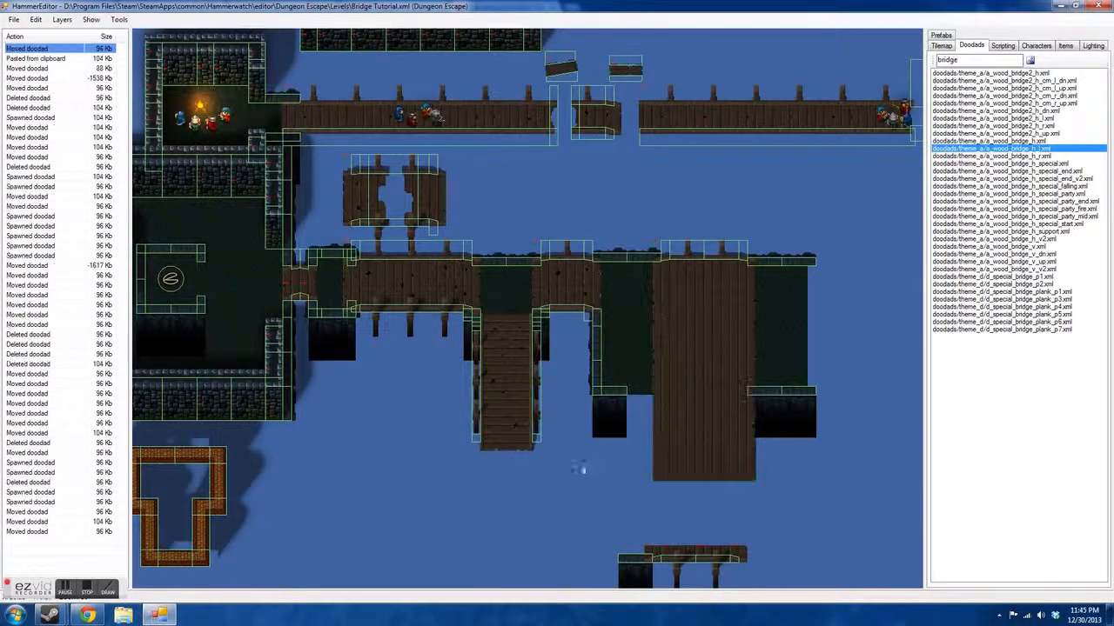
# Step: Fit the lower trim and supports to the end of the lengthened bridge and return the ledge block to the platform's lower edge
pyautogui.scroll(-2, 578, 549)
pyautogui.scroll(2, 578, 553)
pyautogui.click(716, 465)
pyautogui.moveTo(713, 462); pyautogui.dragTo(721, 404)
pyautogui.moveTo(599, 503); pyautogui.dragTo(614, 315)
pyautogui.scroll(2, 755, 297)
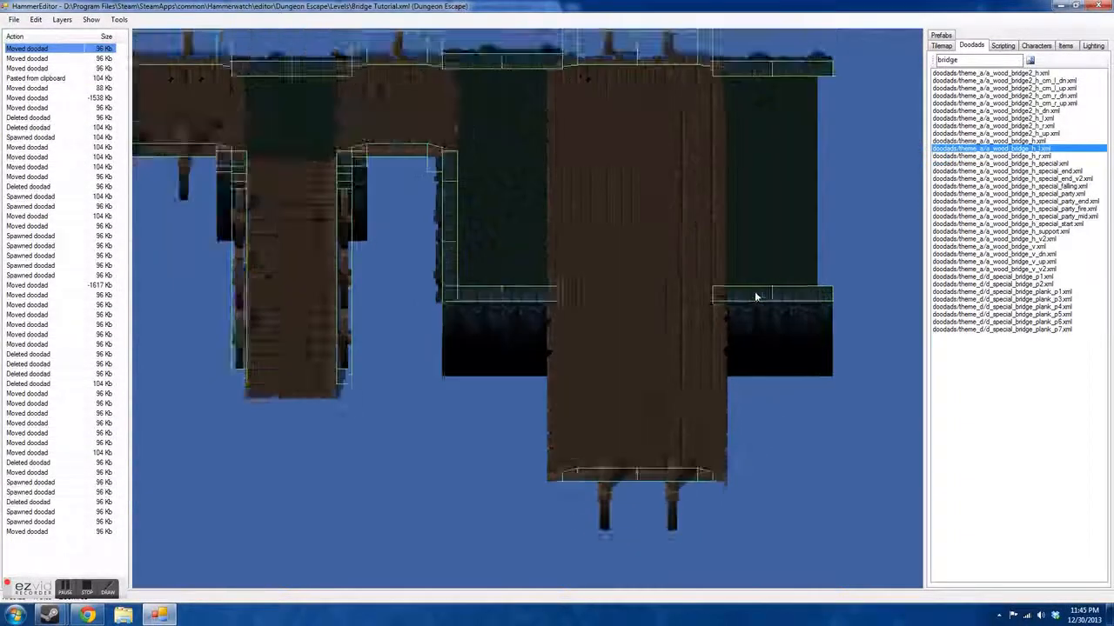
pyautogui.scroll(1, 755, 296)
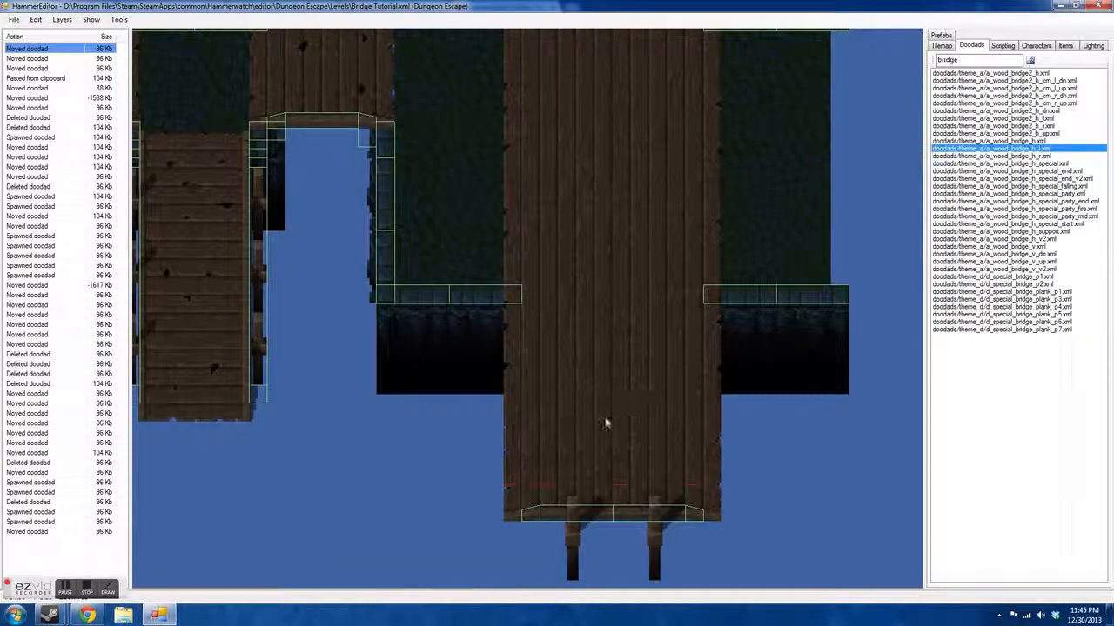
pyautogui.scroll(-2, 806, 498)
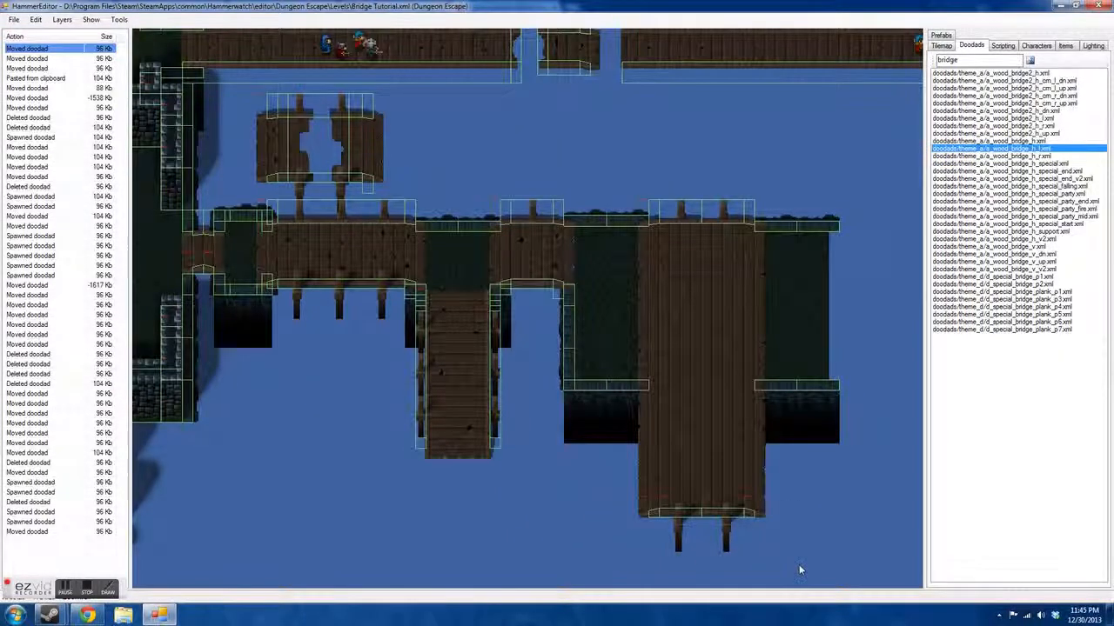
# Step: Examine the physics outlines of the long upper bridge and how they meet the ledges at the campfire room
pyautogui.scroll(-1, 798, 567)
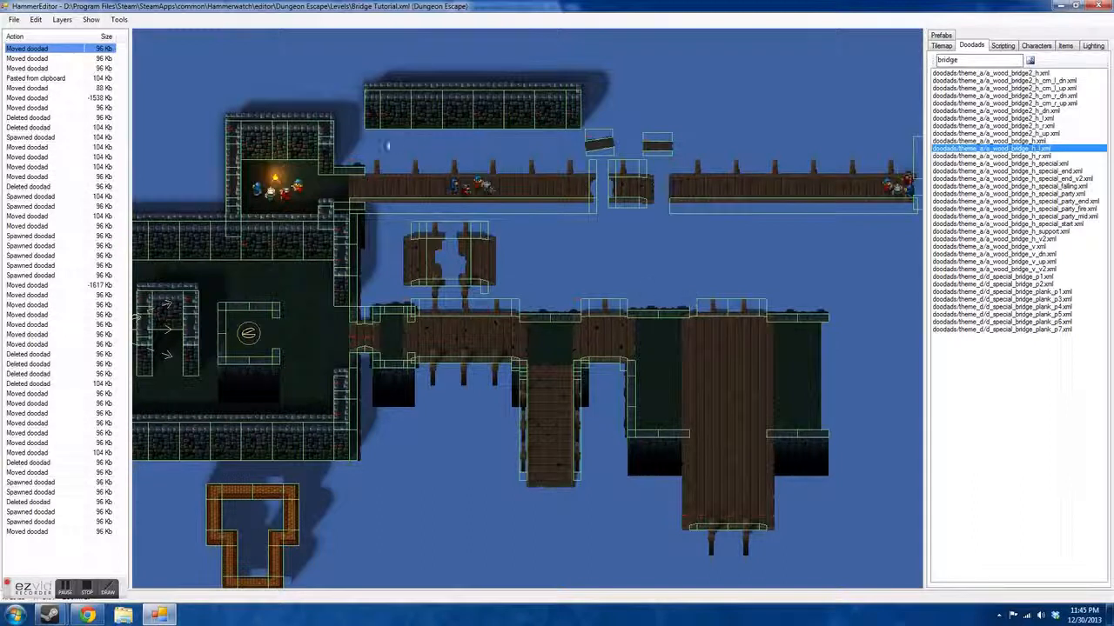
pyautogui.scroll(3, 388, 146)
pyautogui.scroll(-1, 385, 167)
pyautogui.moveTo(376, 156); pyautogui.dragTo(653, 244)
pyautogui.moveTo(403, 168); pyautogui.dragTo(674, 266)
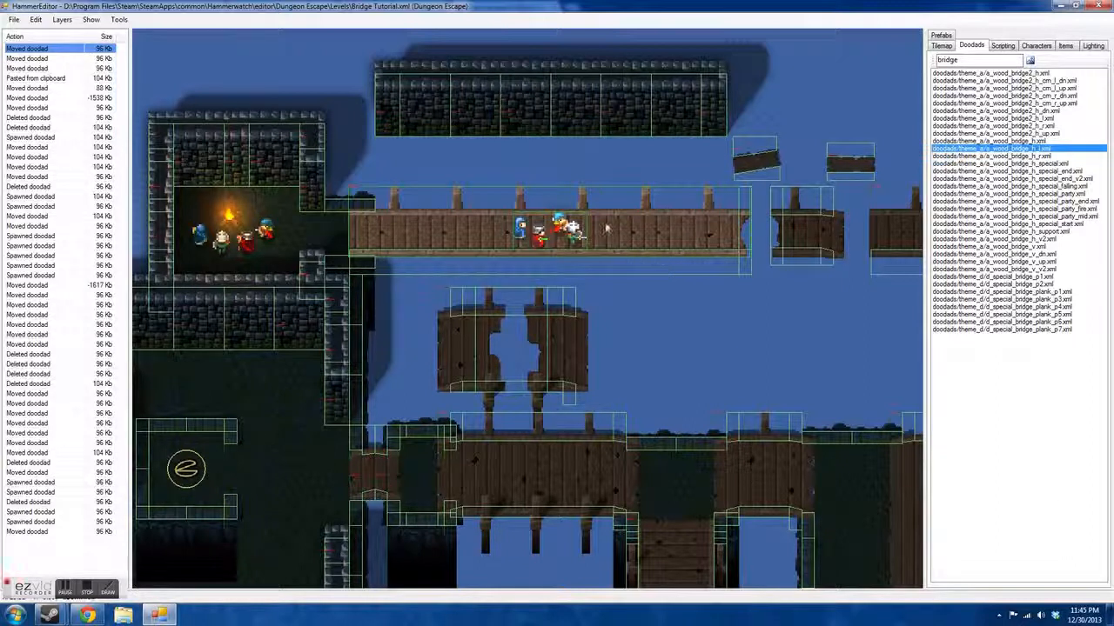
pyautogui.click(488, 148)
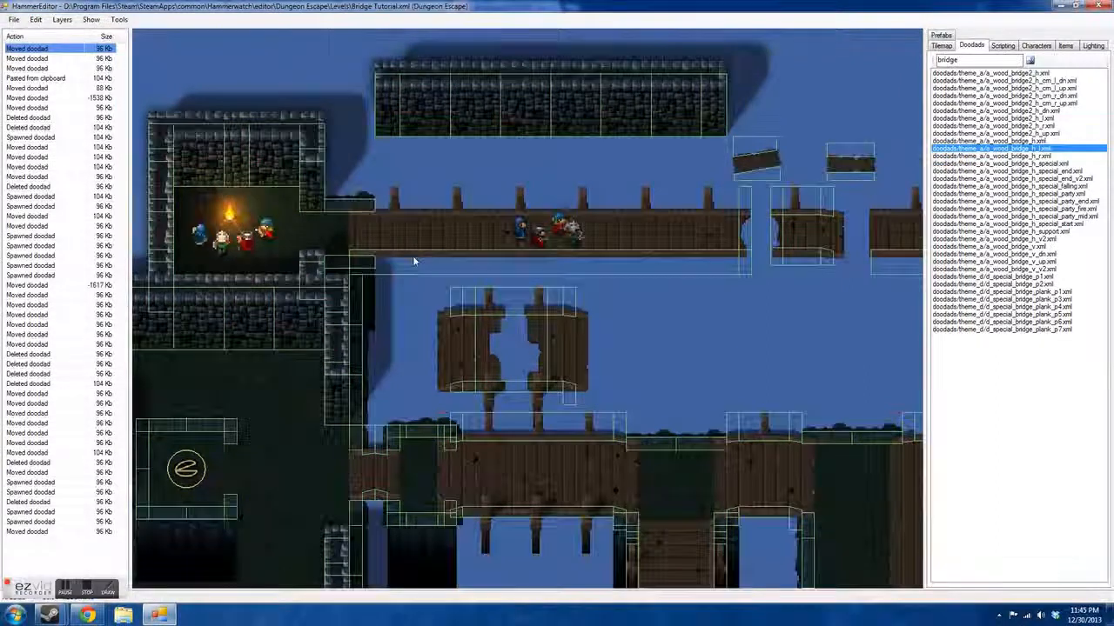
pyautogui.scroll(1, 349, 272)
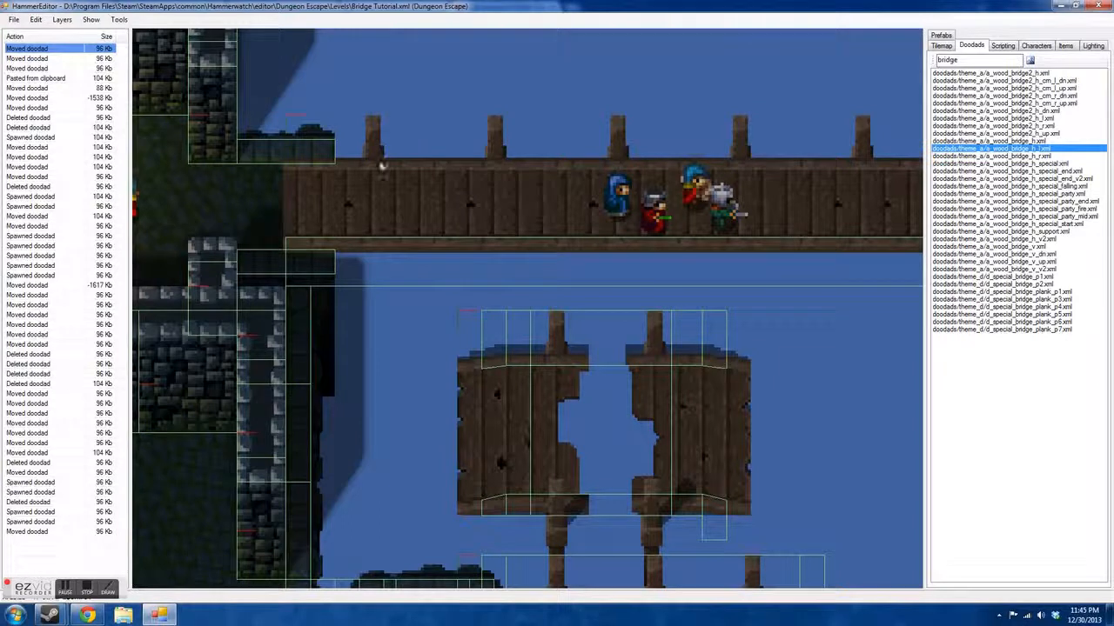
pyautogui.scroll(-1, 397, 144)
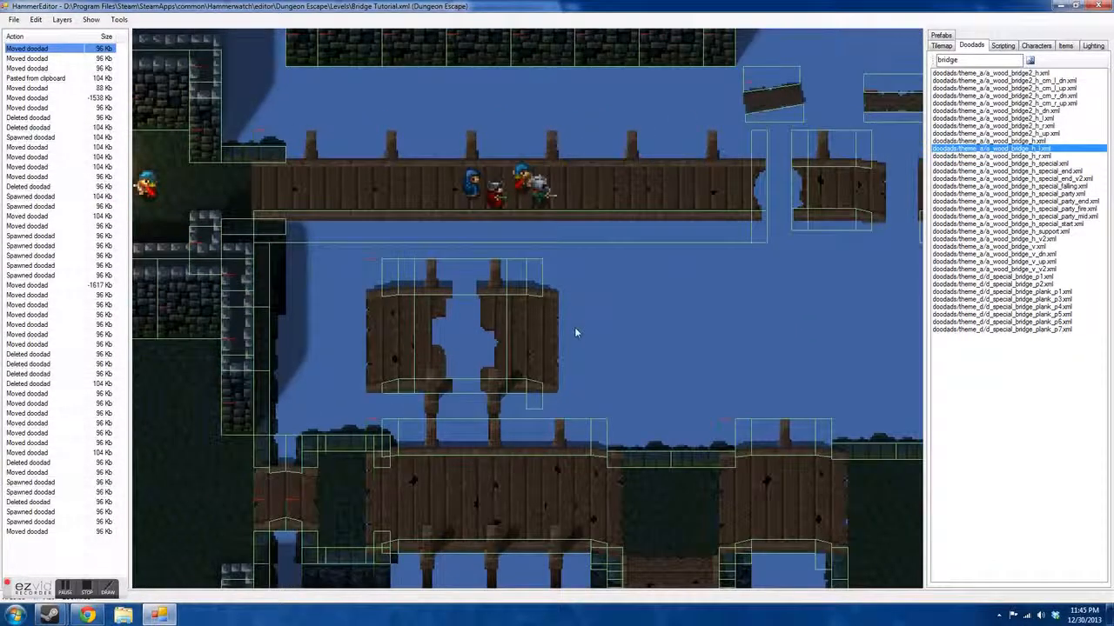
pyautogui.scroll(-1, 574, 327)
pyautogui.scroll(1, 458, 182)
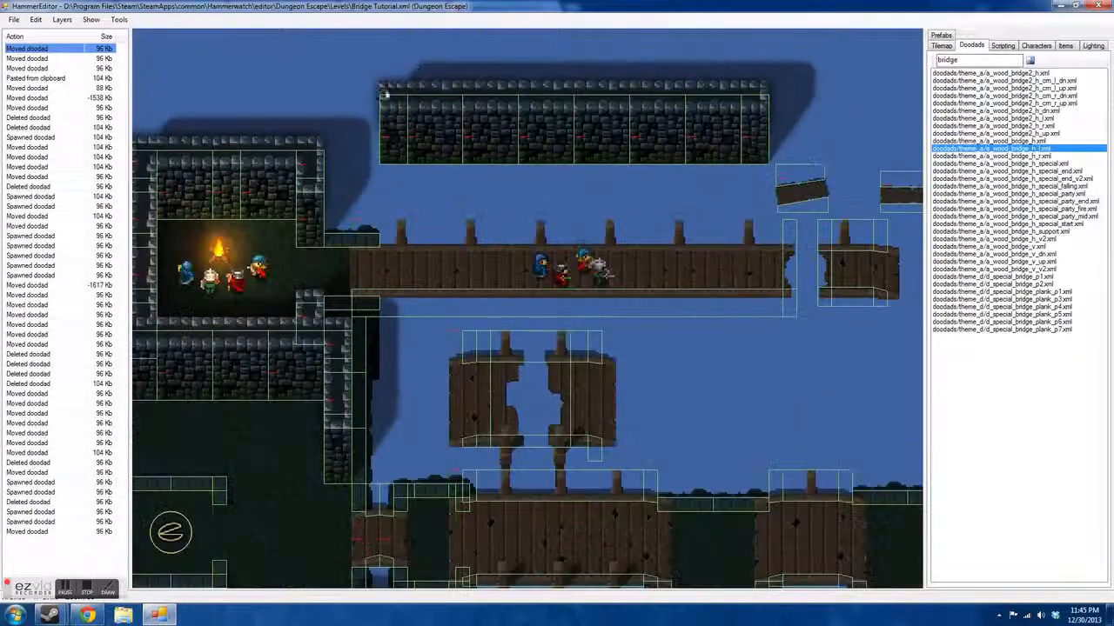
# Step: Move the detached stone wall row down against the upper edge of the long bridge
pyautogui.moveTo(720, 178); pyautogui.dragTo(744, 210)
pyautogui.scroll(2, 391, 233)
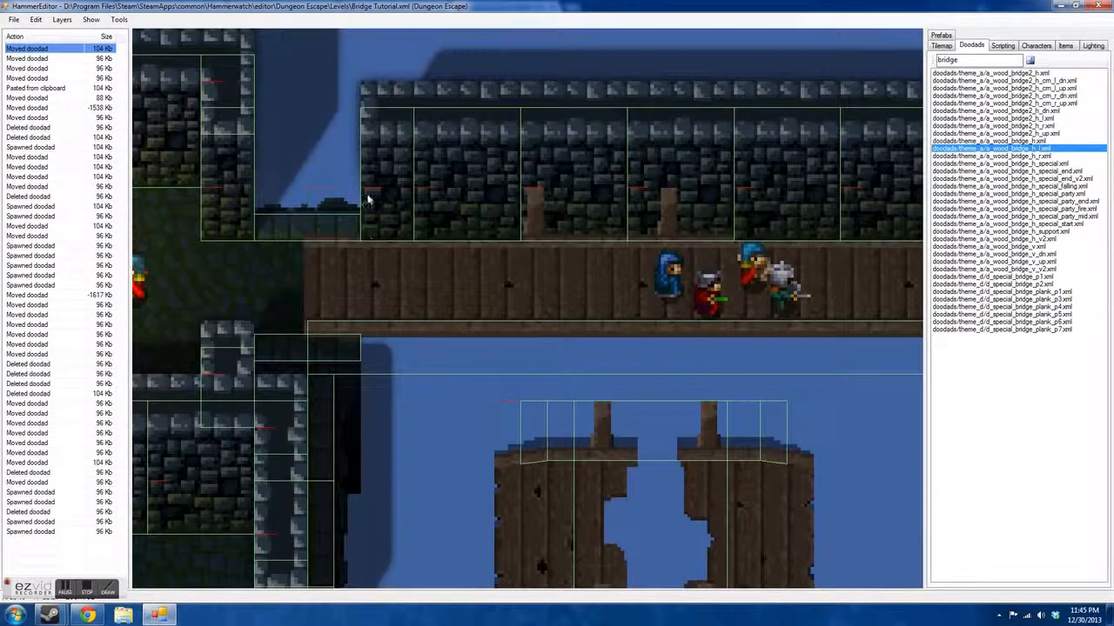
pyautogui.scroll(-2, 367, 200)
pyautogui.scroll(2, 642, 232)
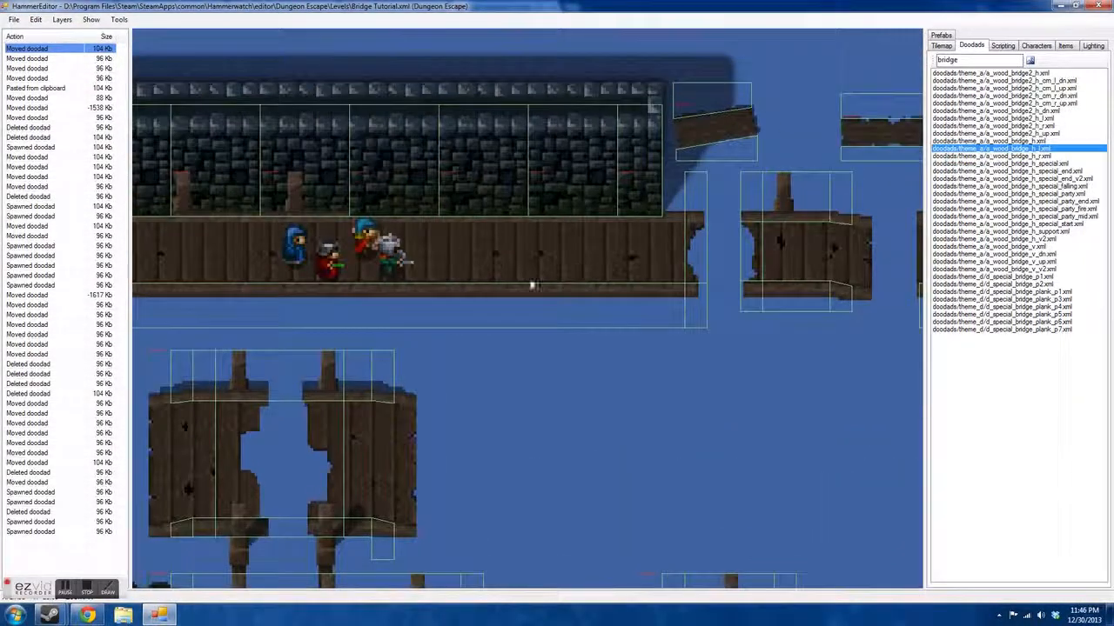
pyautogui.scroll(-1, 683, 367)
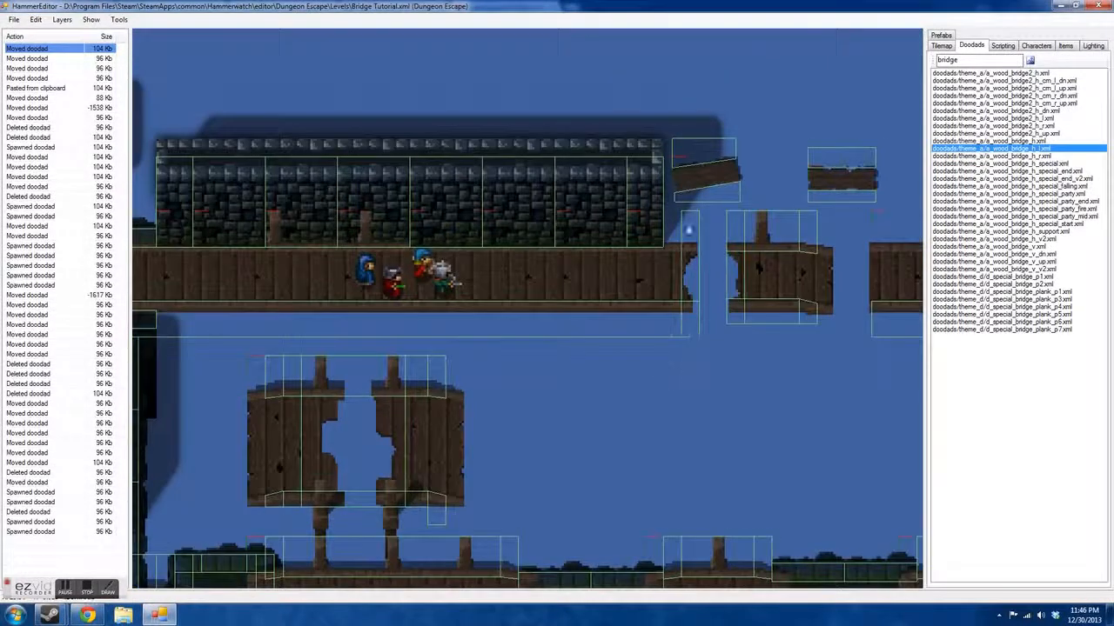
# Step: Examine the physics outlines around the ragged gaps and the short middle section of the long upper bridge
pyautogui.scroll(2, 661, 278)
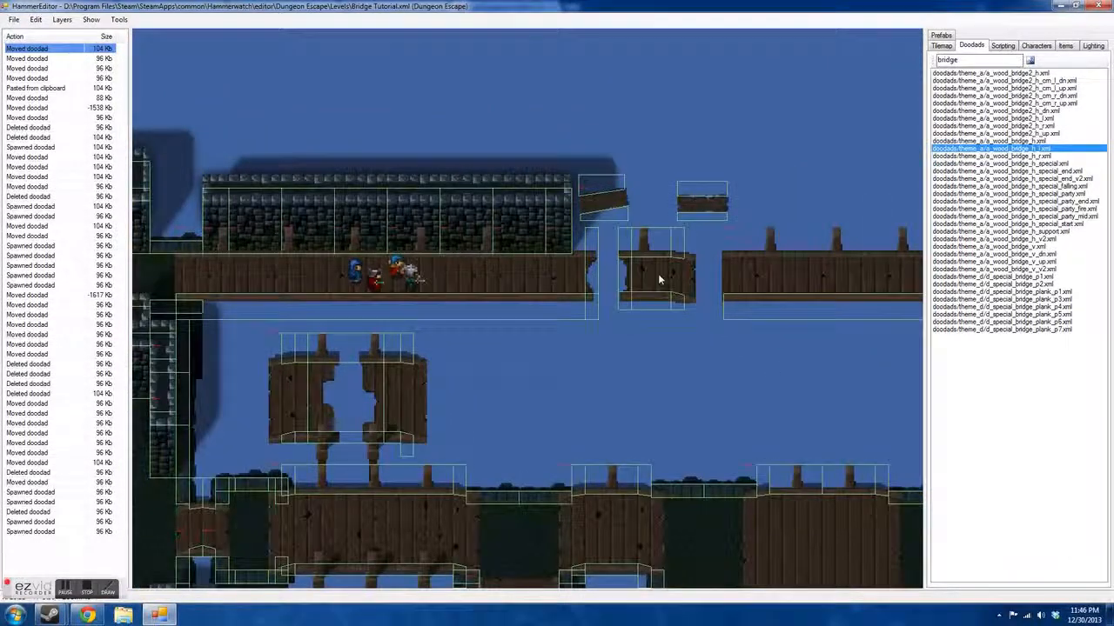
pyautogui.scroll(2, 609, 307)
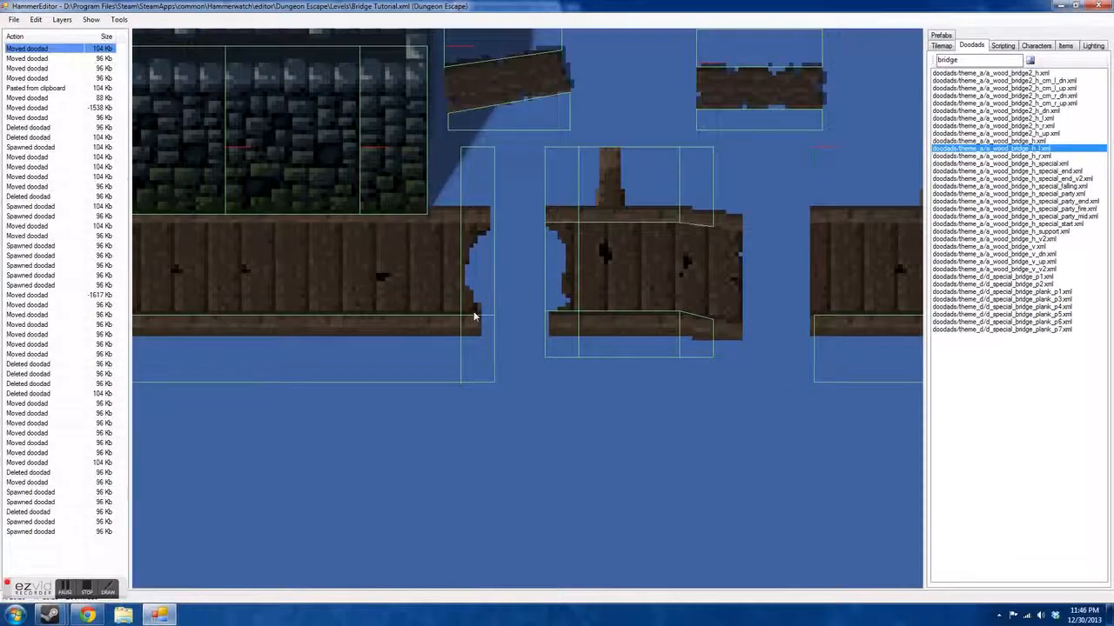
pyautogui.scroll(-2, 245, 222)
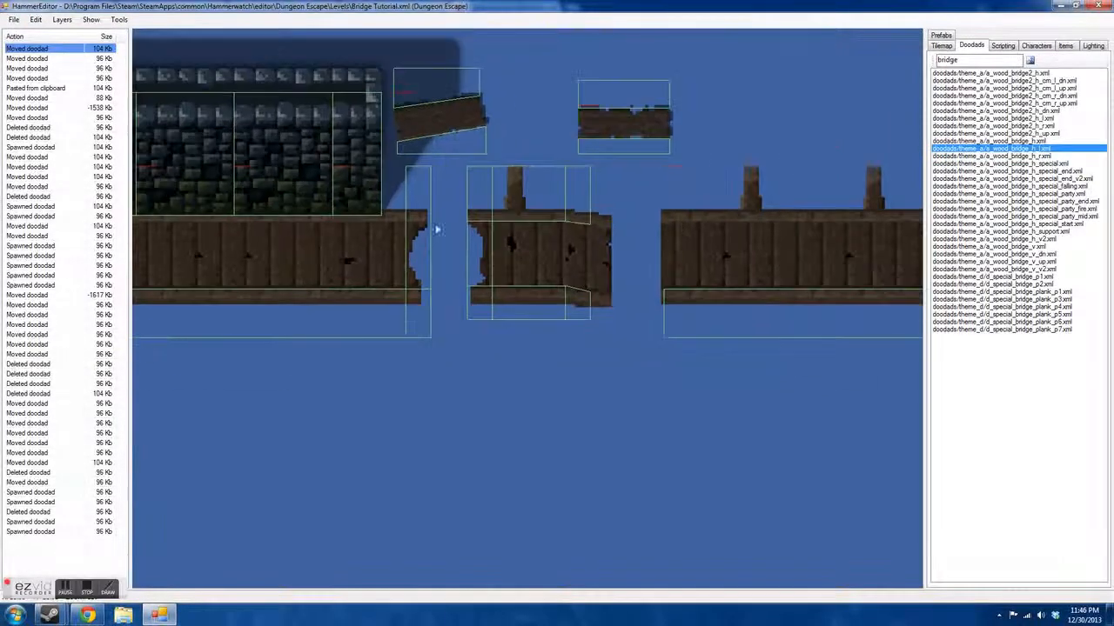
pyautogui.scroll(3, 673, 256)
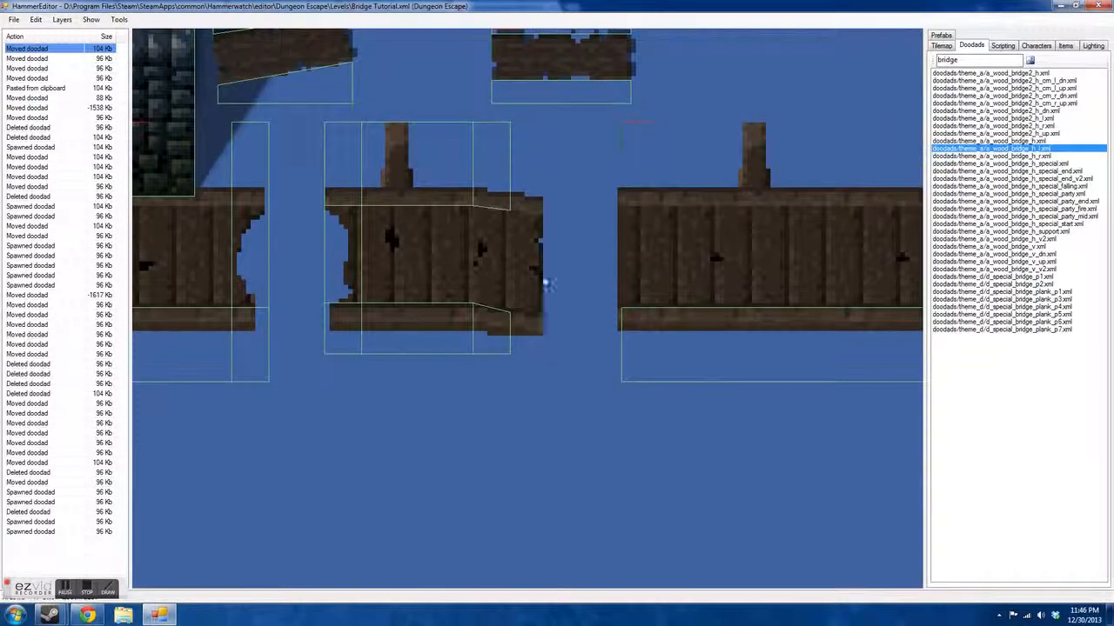
pyautogui.scroll(-1, 536, 381)
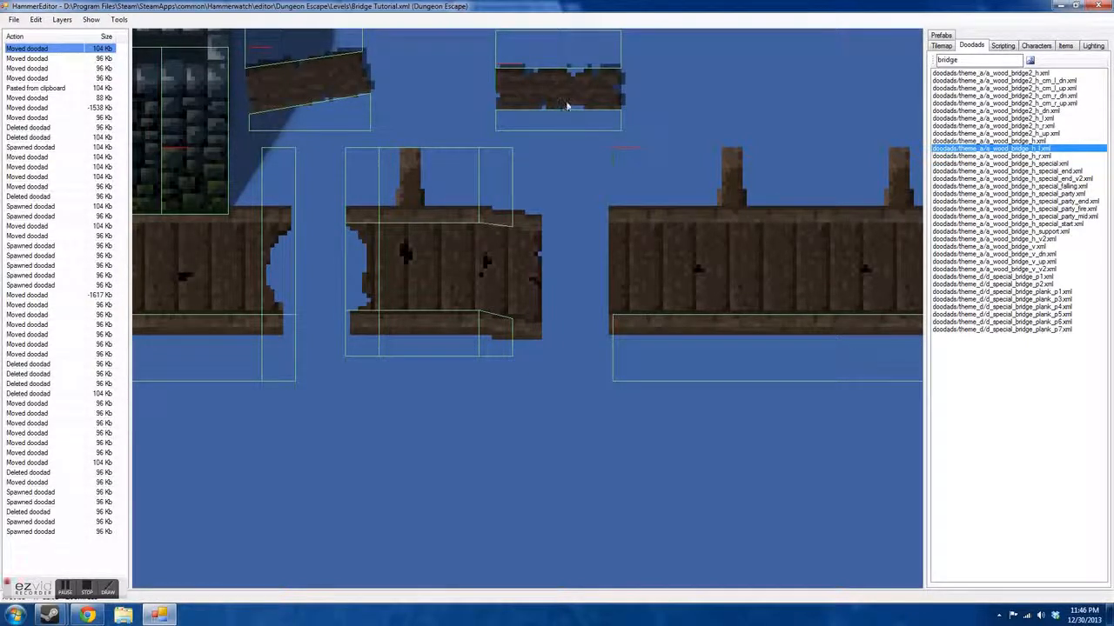
pyautogui.scroll(-2, 254, 154)
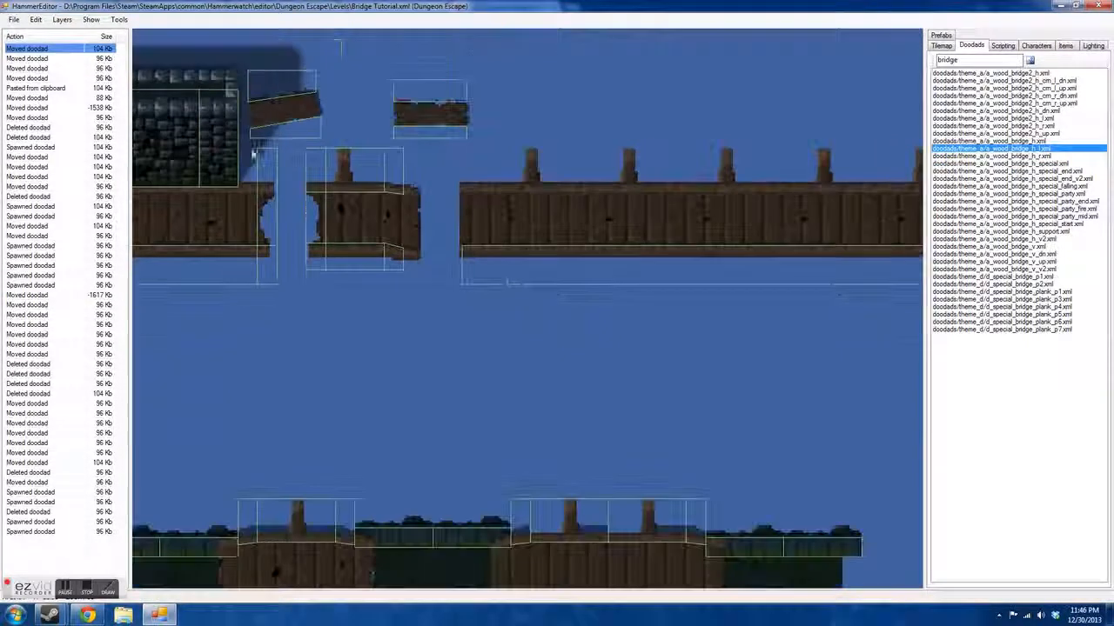
# Step: Move the straight and slanted loose planks to the far end of the long bridge, beside the separated plank sections
pyautogui.scroll(-2, 155, 140)
pyautogui.moveTo(348, 122); pyautogui.dragTo(828, 75)
pyautogui.scroll(-1, 400, 84)
pyautogui.scroll(2, 641, 44)
pyautogui.click(523, 298)
pyautogui.moveTo(505, 83); pyautogui.dragTo(551, 437)
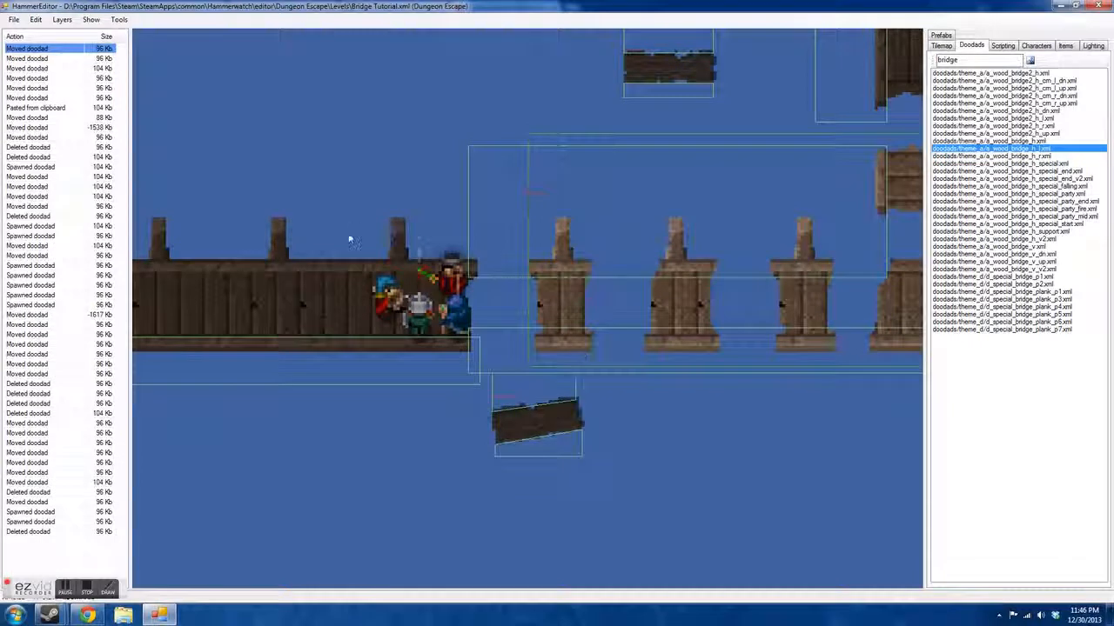
# Step: Shift the slanted loose plank farther along, below the gap between the first two separated bridge sections
pyautogui.scroll(-1, 350, 241)
pyautogui.scroll(1, 465, 290)
pyautogui.click(597, 300)
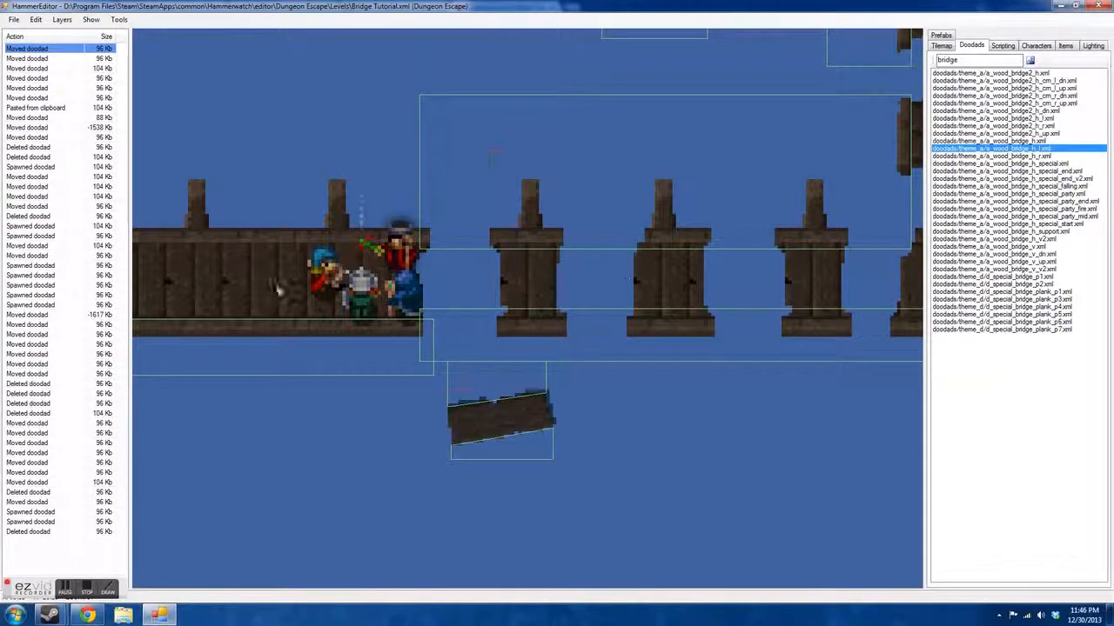
pyautogui.scroll(-1, 476, 280)
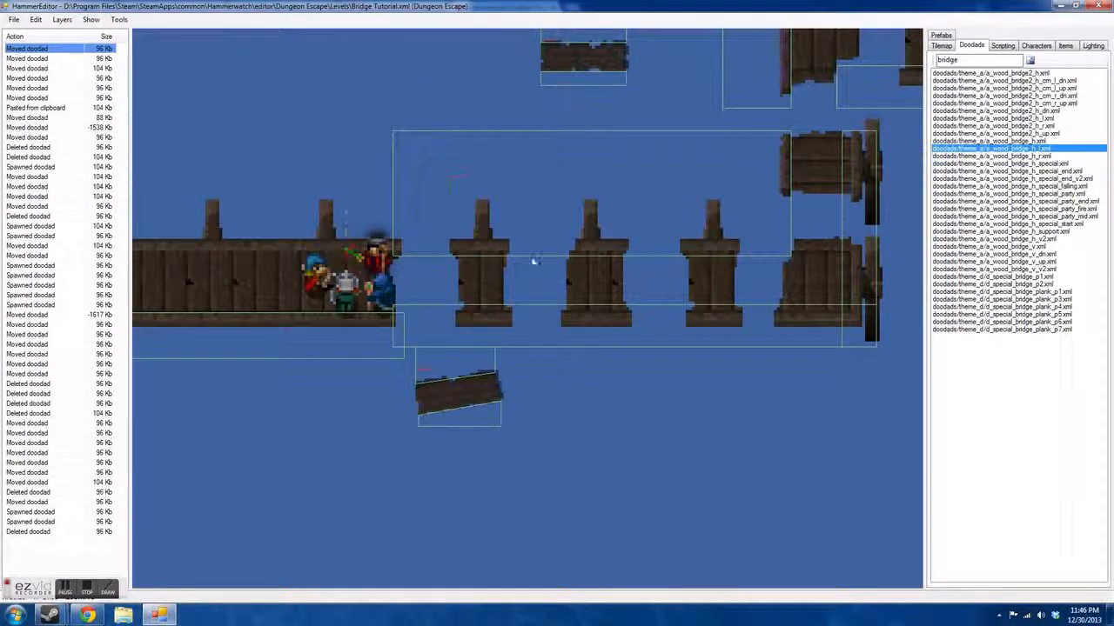
pyautogui.moveTo(459, 388); pyautogui.dragTo(492, 444)
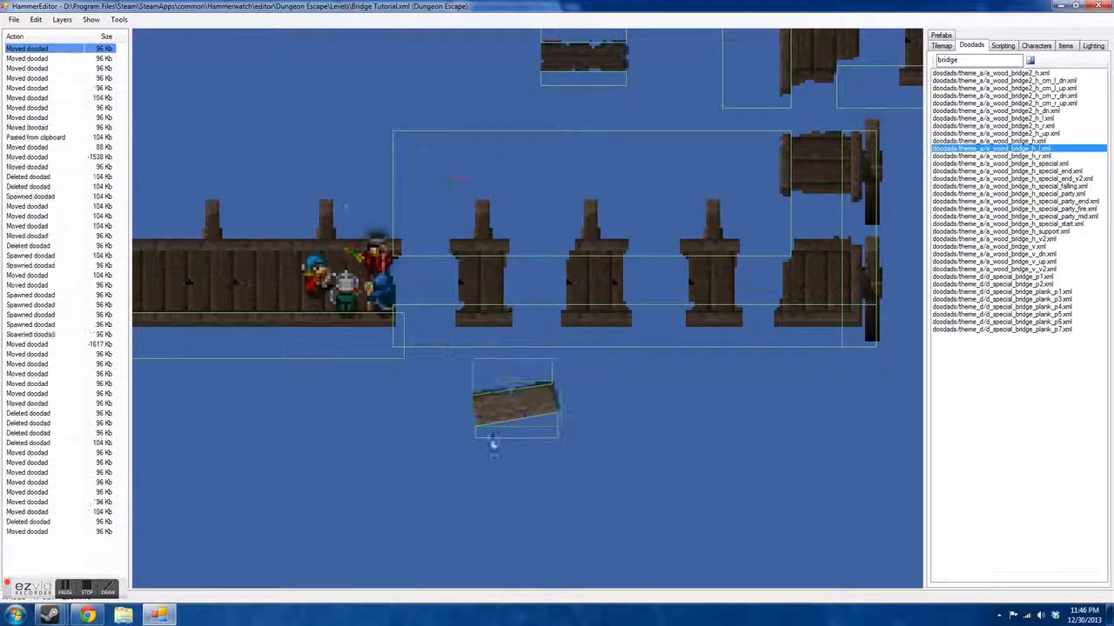
pyautogui.scroll(3, 524, 478)
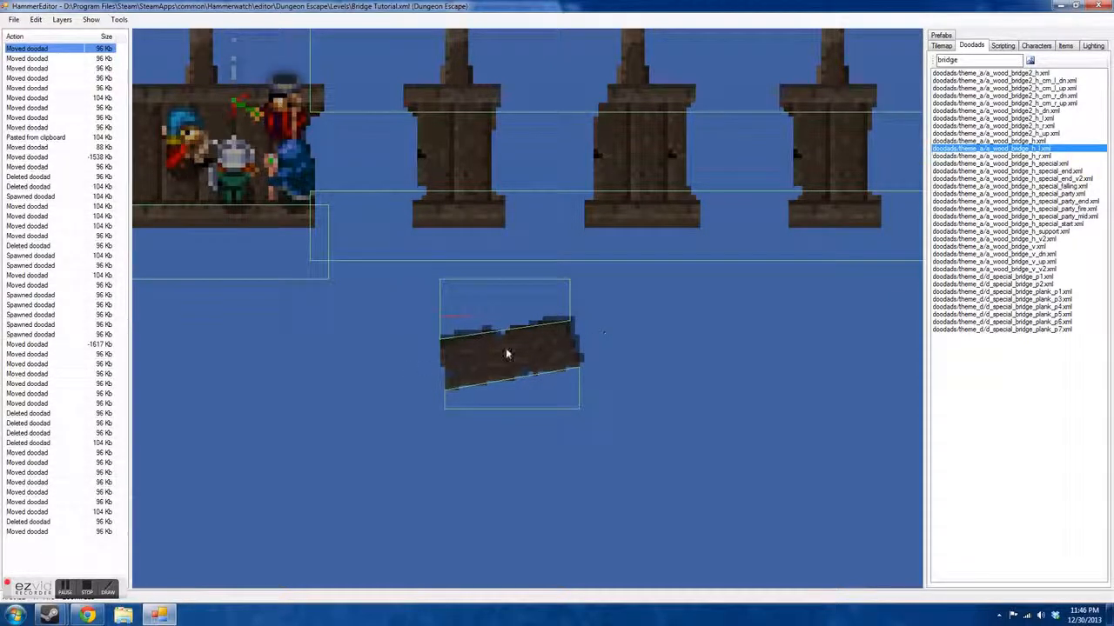
pyautogui.scroll(-4, 649, 374)
pyautogui.scroll(-4, 601, 374)
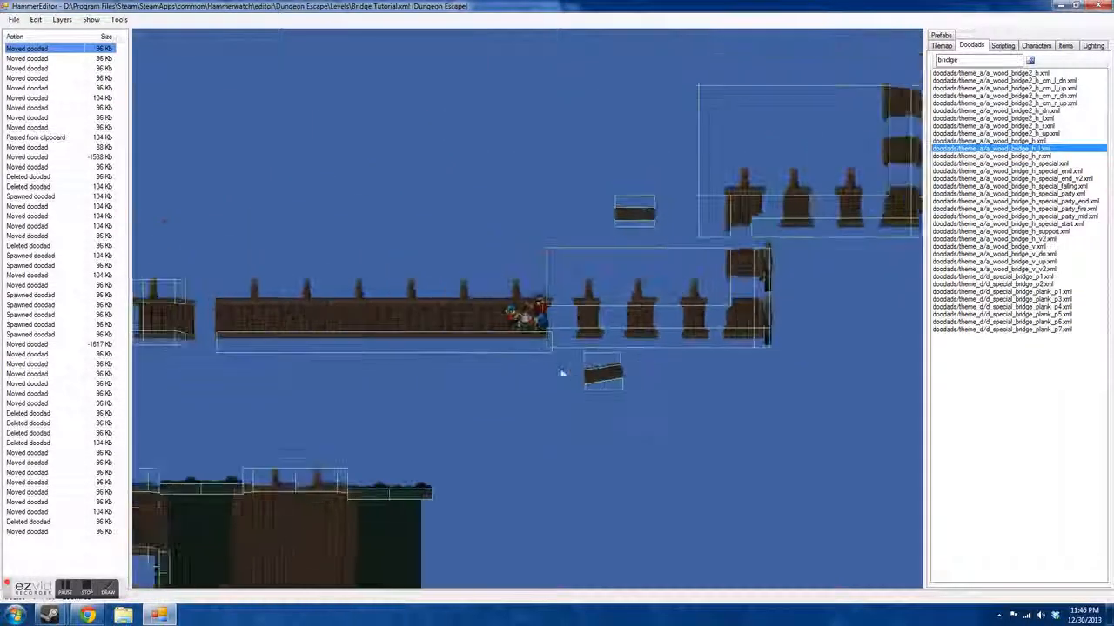
pyautogui.scroll(-2, 706, 329)
pyautogui.scroll(1, 327, 379)
pyautogui.scroll(-3, 666, 371)
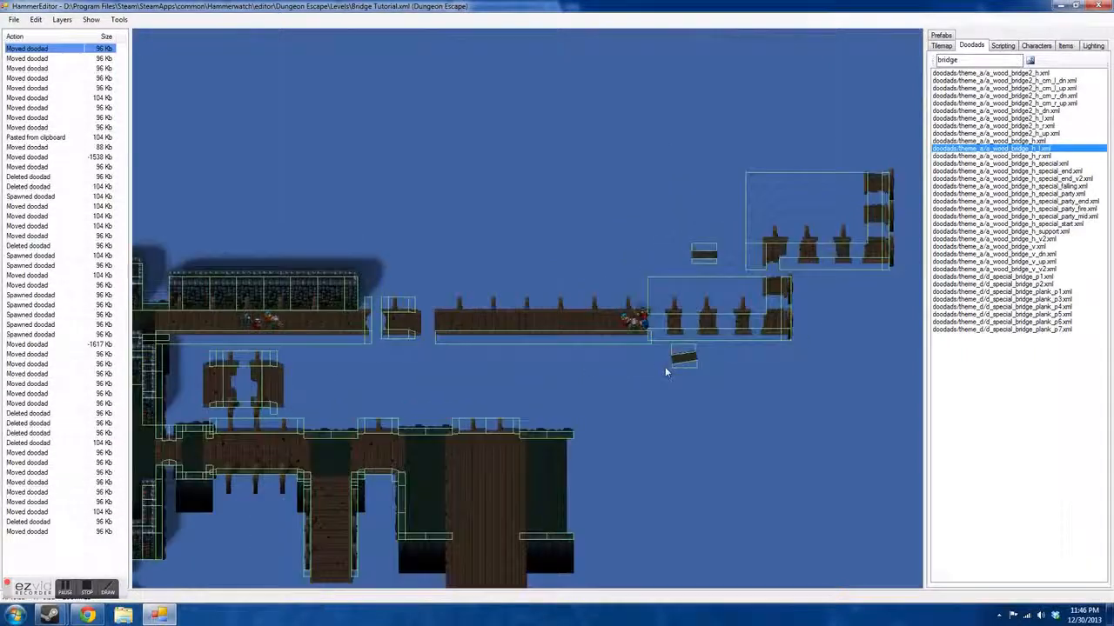
pyautogui.scroll(5, 239, 335)
pyautogui.moveTo(360, 325); pyautogui.dragTo(409, 363)
pyautogui.scroll(3, 354, 342)
pyautogui.scroll(-3, 231, 308)
pyautogui.scroll(-1, 230, 307)
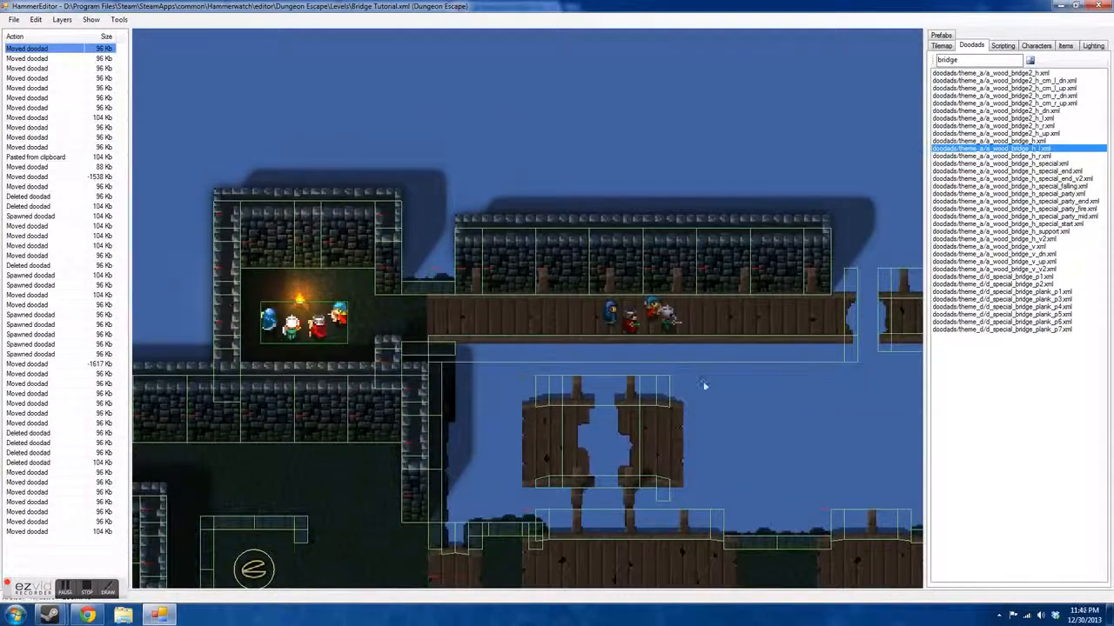
# Step: Review the physics outlines of the whole level, from the starting room to the stepped broken bridges
pyautogui.scroll(-2, 179, 288)
pyautogui.scroll(-2, 635, 259)
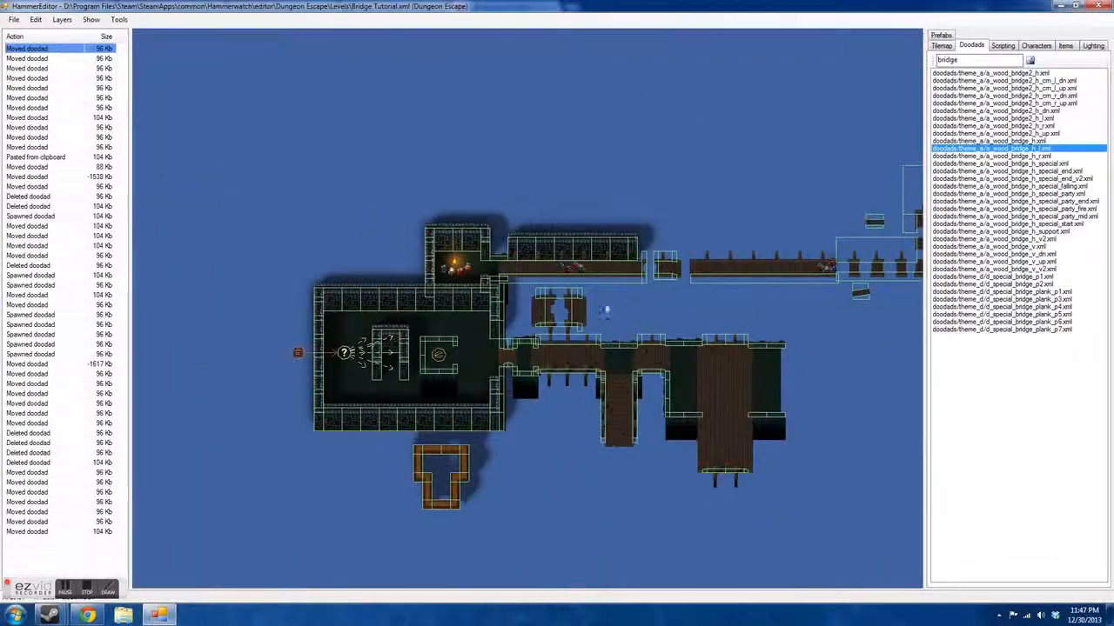
pyautogui.scroll(-3, 546, 245)
pyautogui.scroll(3, 691, 183)
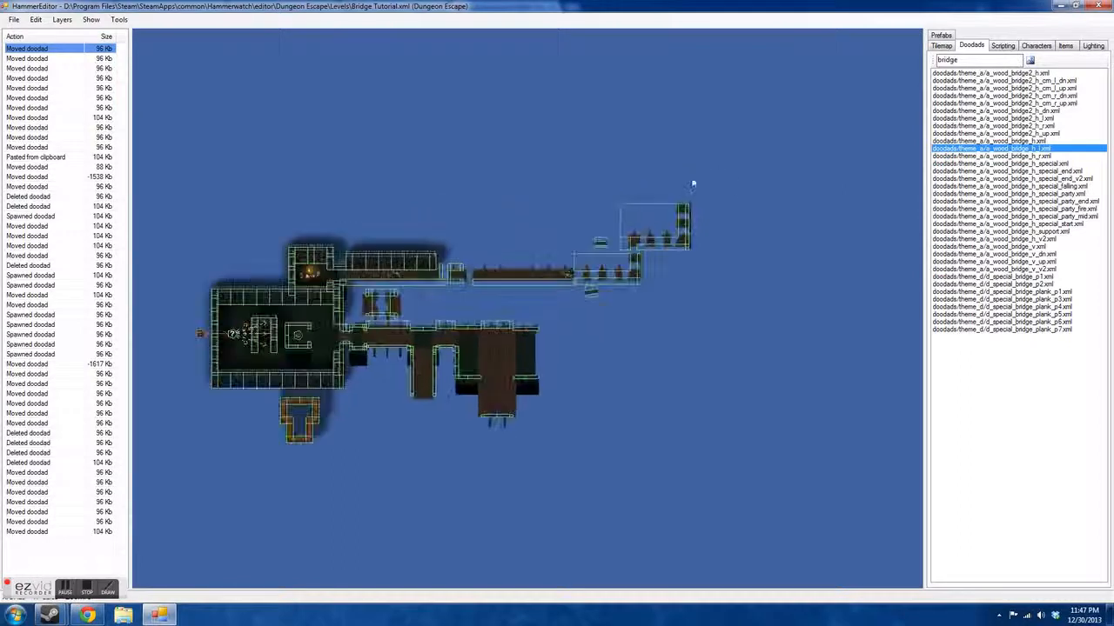
pyautogui.scroll(-2, 758, 232)
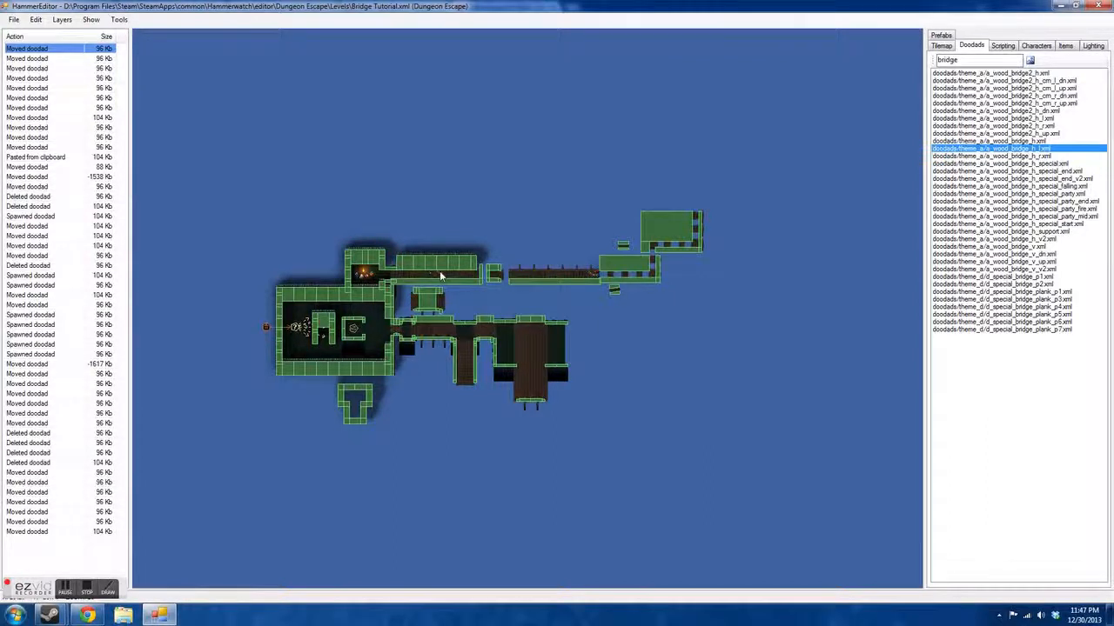
# Step: Examine how the physics outlines enclose the gaps and corners of the stepped broken bridge sections
pyautogui.scroll(5, 517, 261)
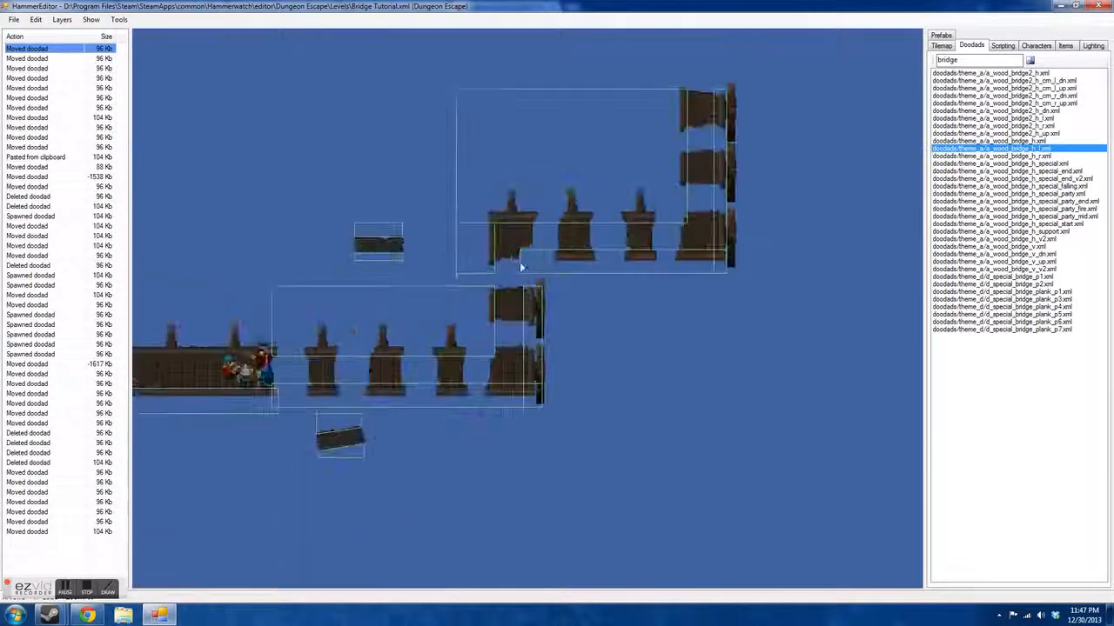
pyautogui.scroll(2, 392, 234)
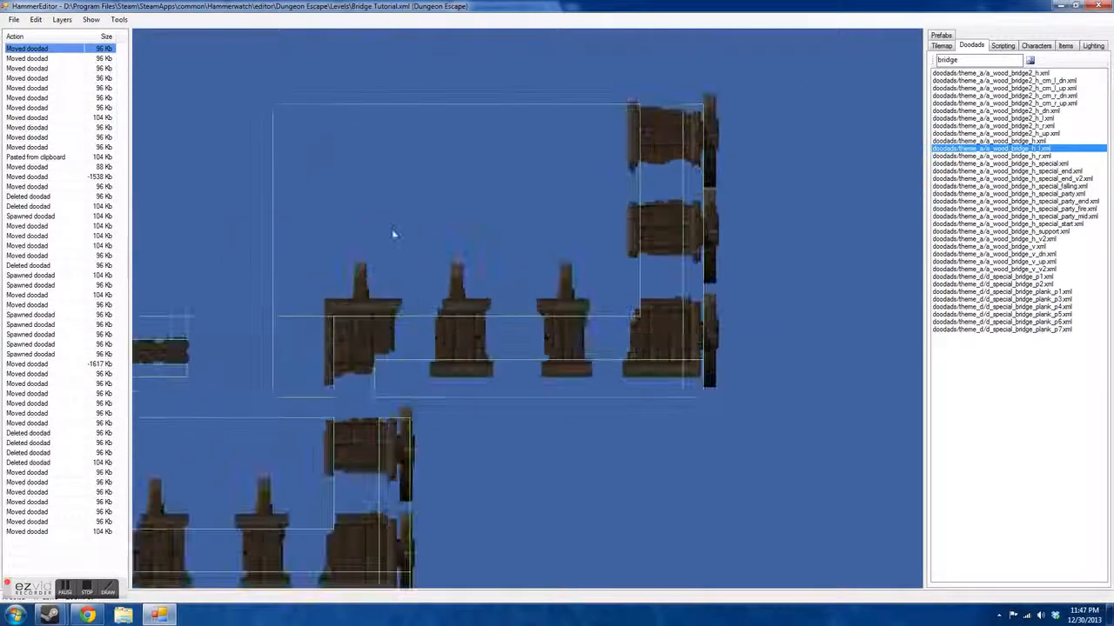
pyautogui.scroll(2, 477, 315)
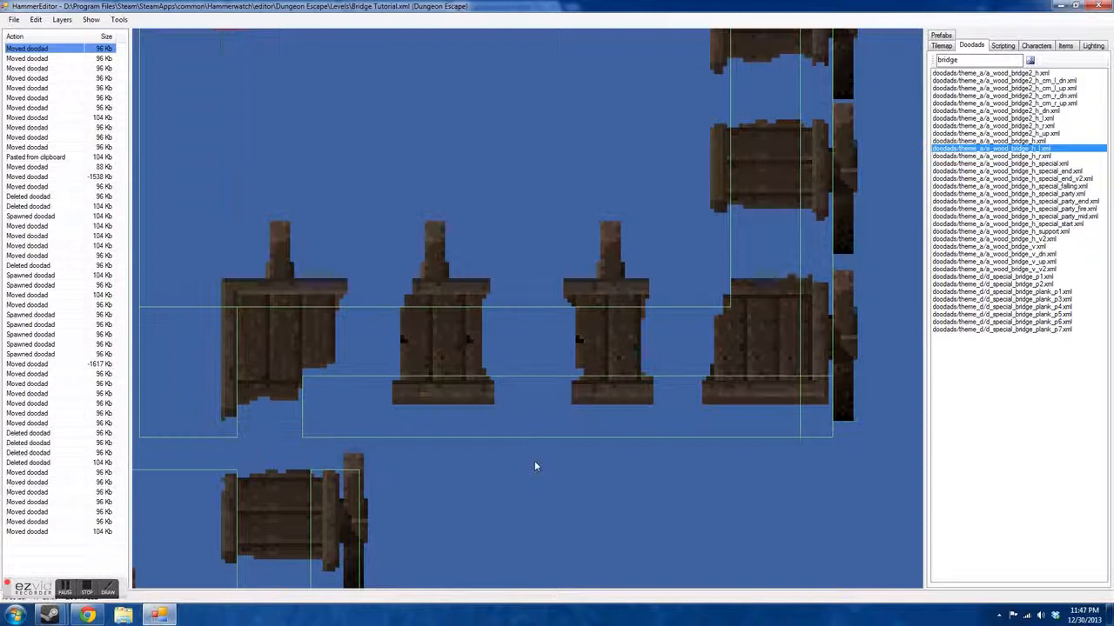
pyautogui.moveTo(622, 463); pyautogui.dragTo(490, 311)
pyautogui.scroll(-1, 533, 369)
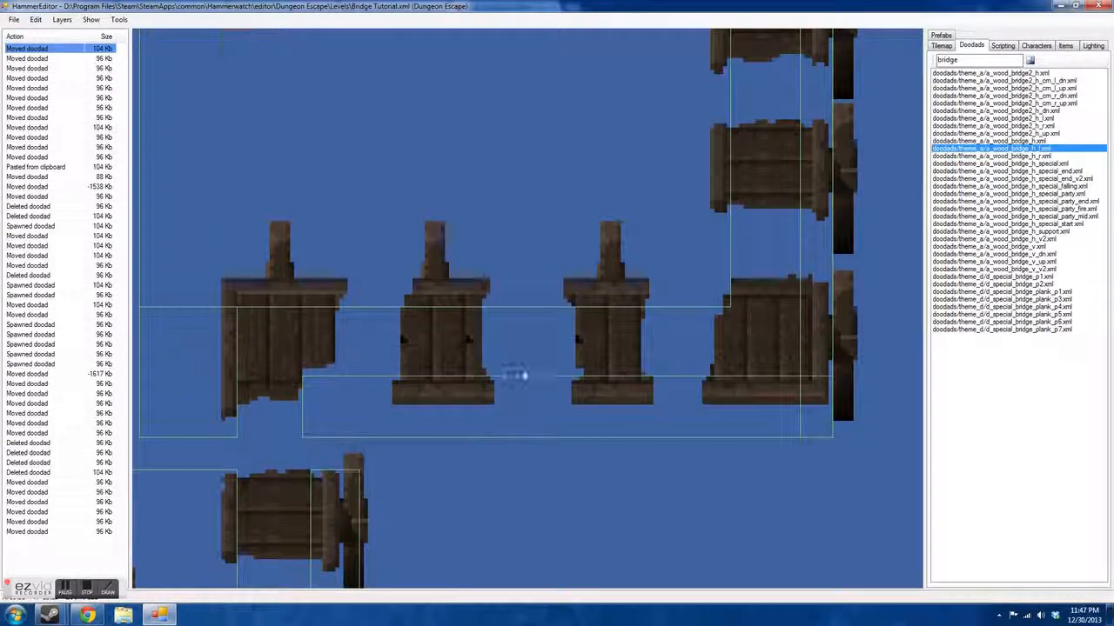
pyautogui.scroll(-2, 593, 370)
pyautogui.scroll(-2, 595, 364)
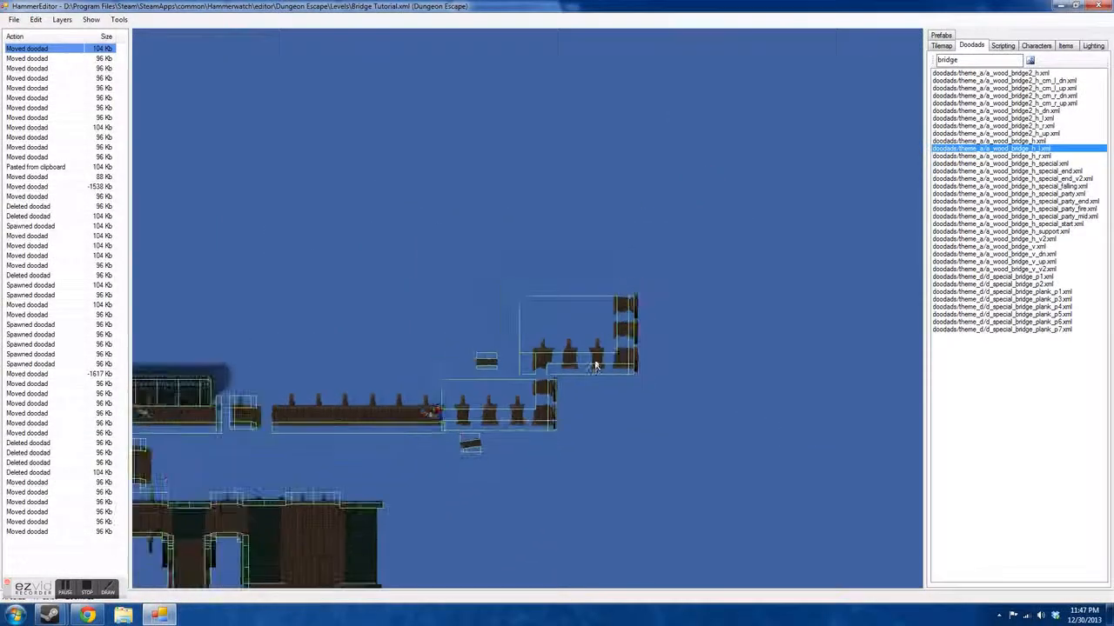
# Step: Try to test-run the level in the game and close the error dialog
pyautogui.scroll(-2, 596, 368)
pyautogui.scroll(-3, 596, 368)
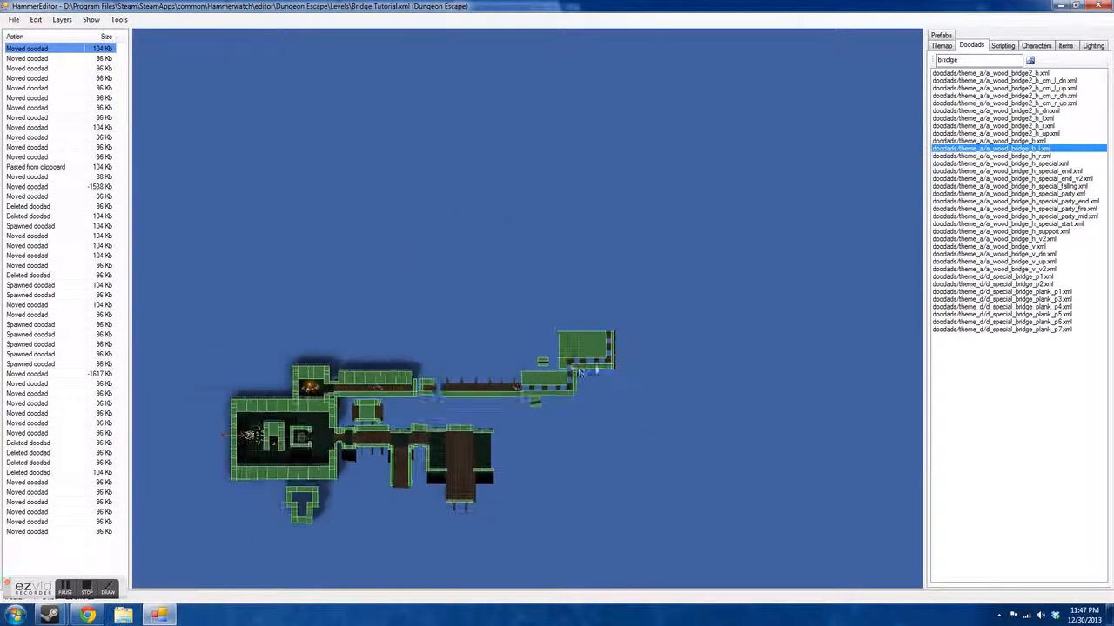
pyautogui.scroll(5, 560, 455)
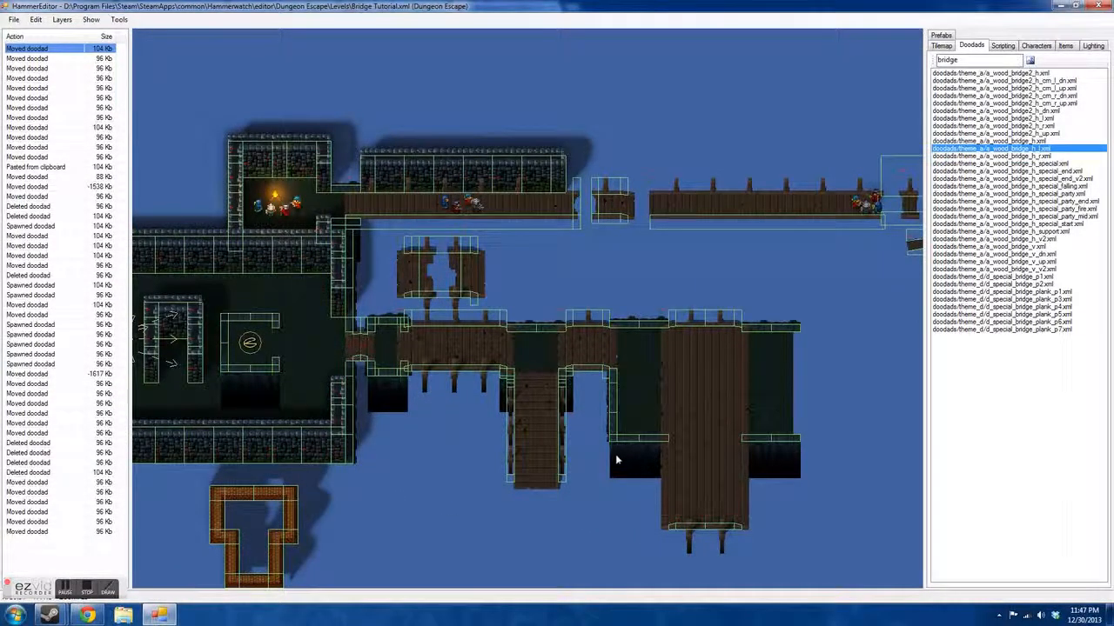
pyautogui.scroll(-2, 367, 402)
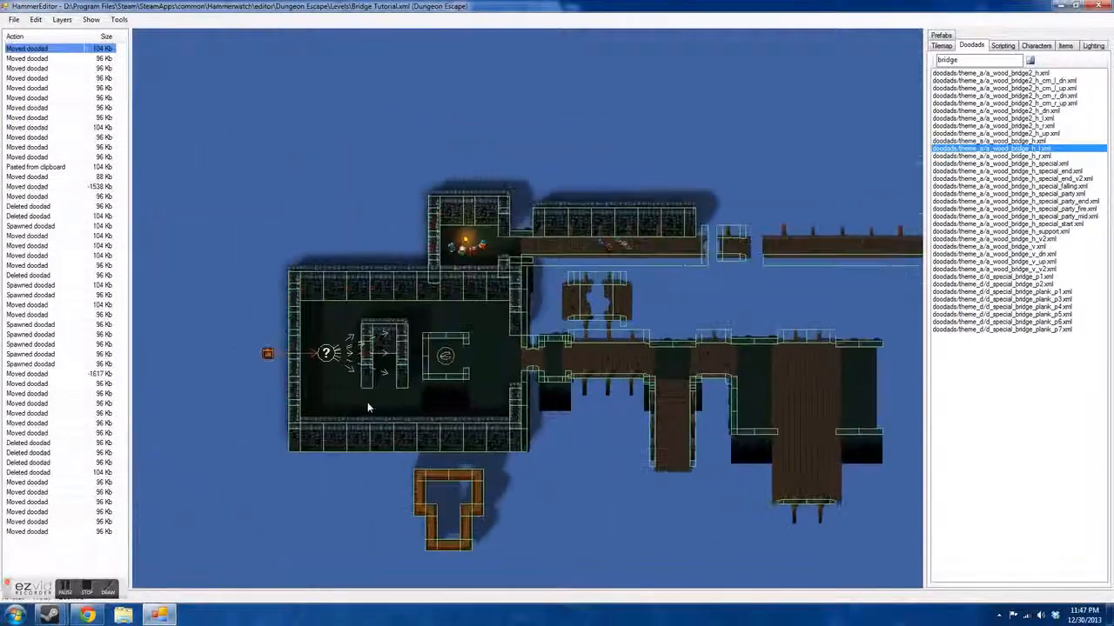
pyautogui.scroll(4, 291, 375)
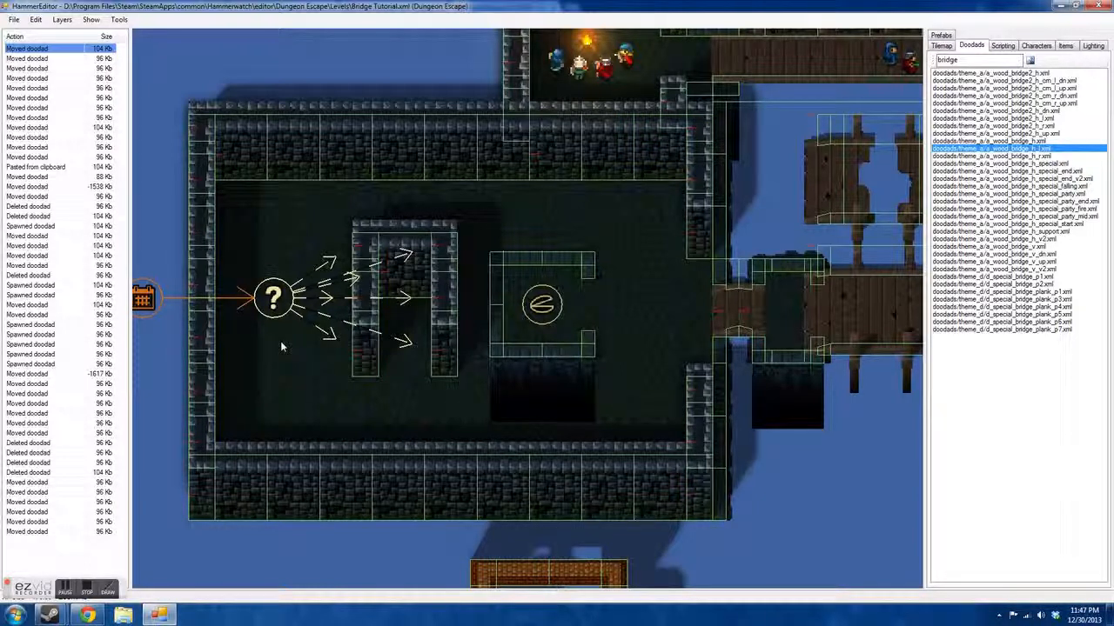
pyautogui.press('F5')
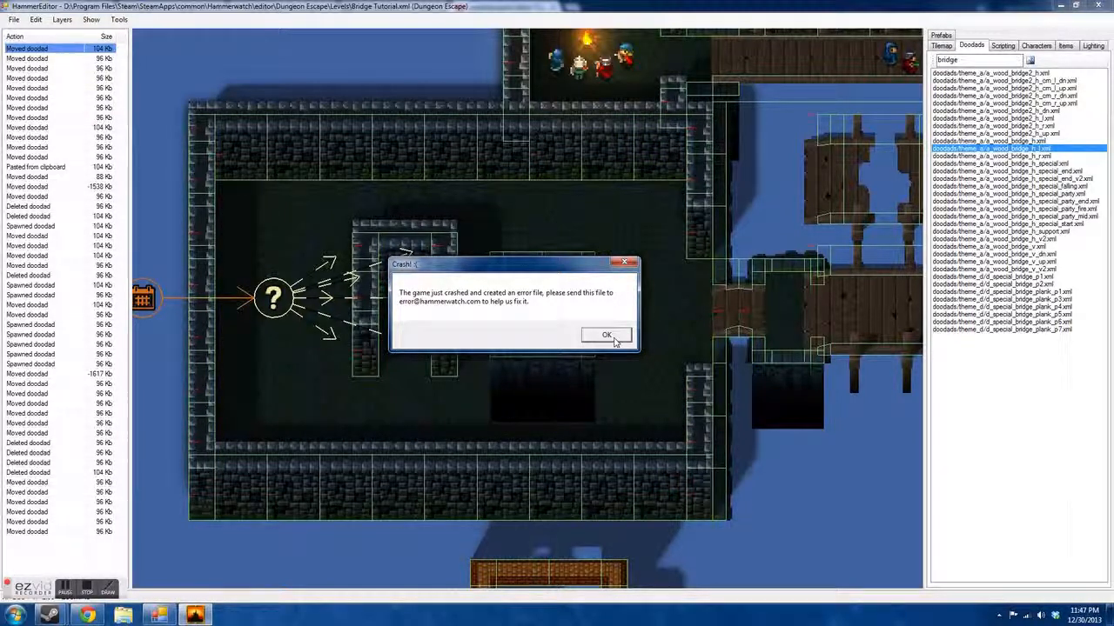
pyautogui.click(612, 338)
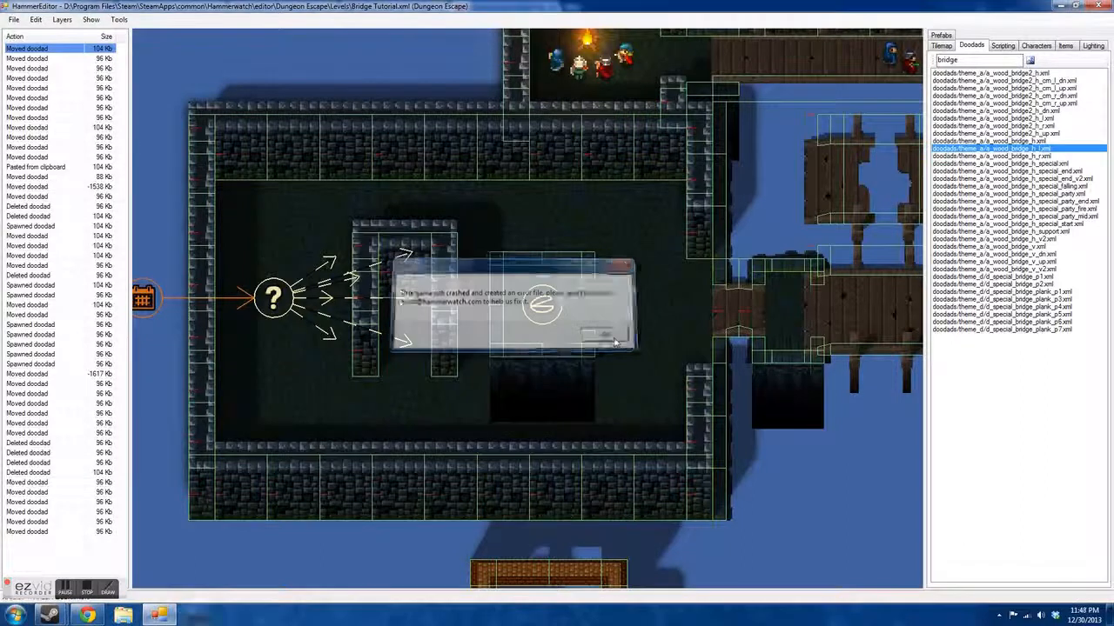
# Step: Review the walled starting room, campfire room, ledges and attached bridges with their physics outlines
pyautogui.scroll(-3, 321, 219)
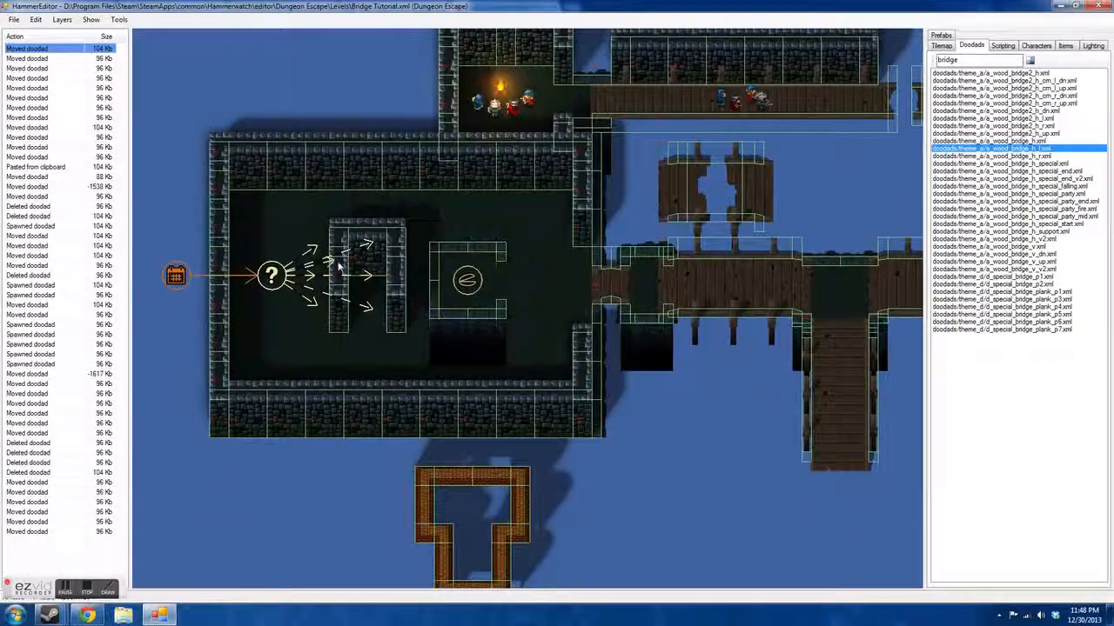
pyautogui.scroll(2, 477, 184)
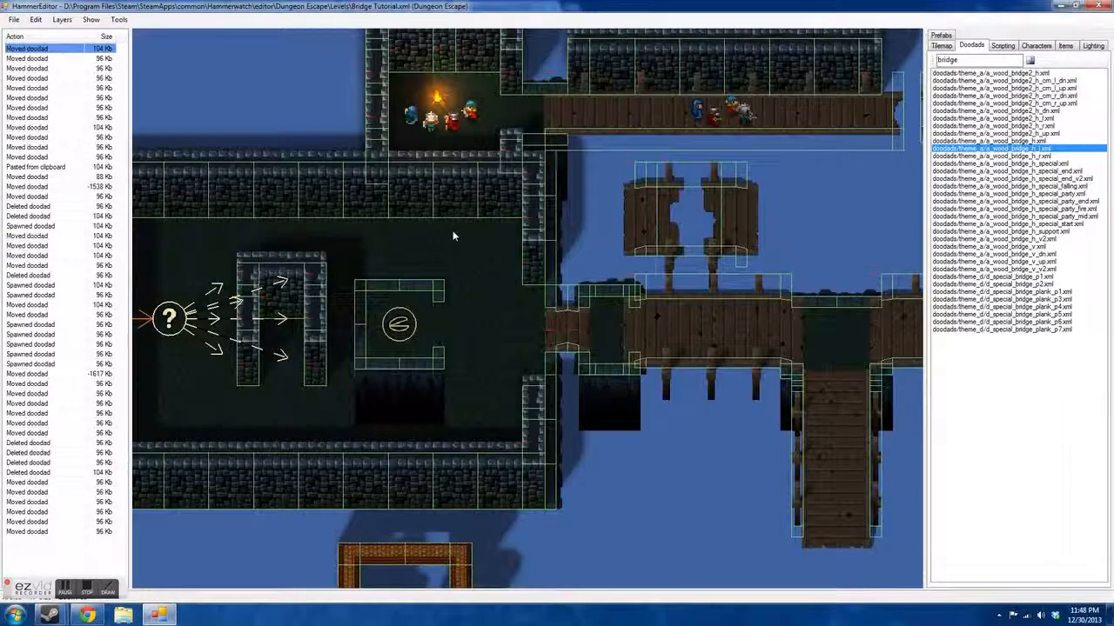
pyautogui.scroll(-1, 481, 293)
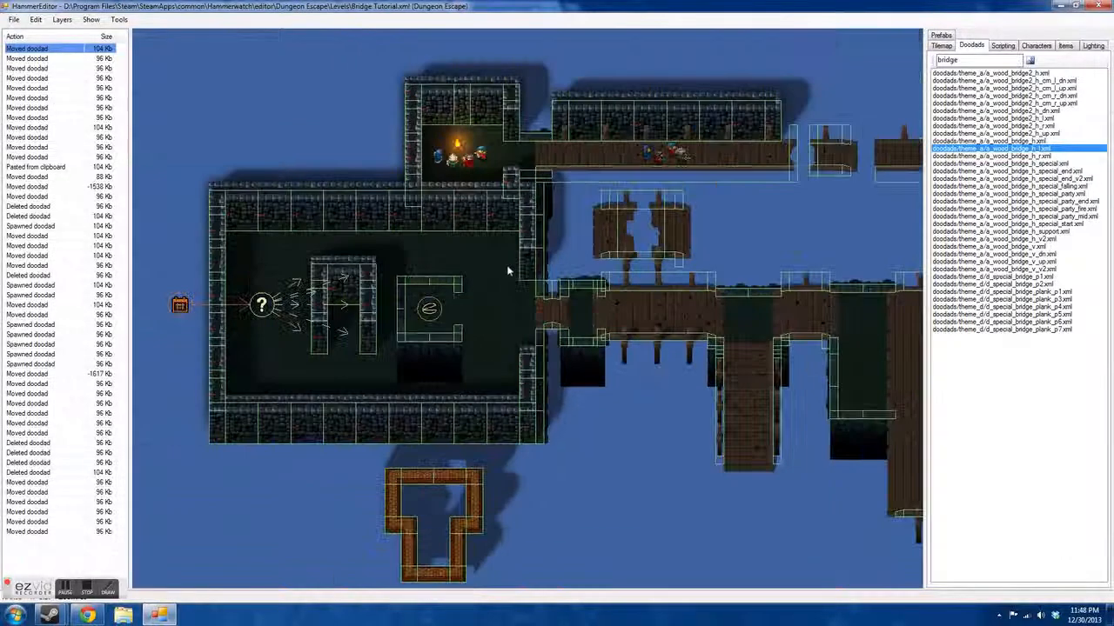
pyautogui.scroll(-2, 510, 269)
pyautogui.scroll(1, 428, 313)
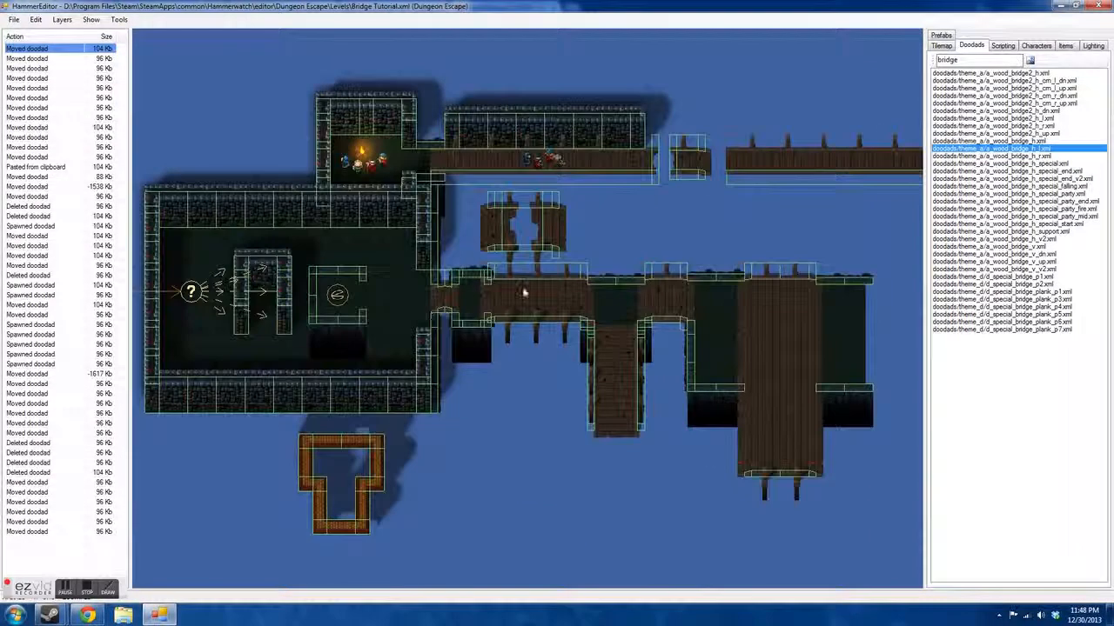
pyautogui.scroll(2, 282, 312)
pyautogui.scroll(-2, 638, 295)
pyautogui.scroll(1, 487, 279)
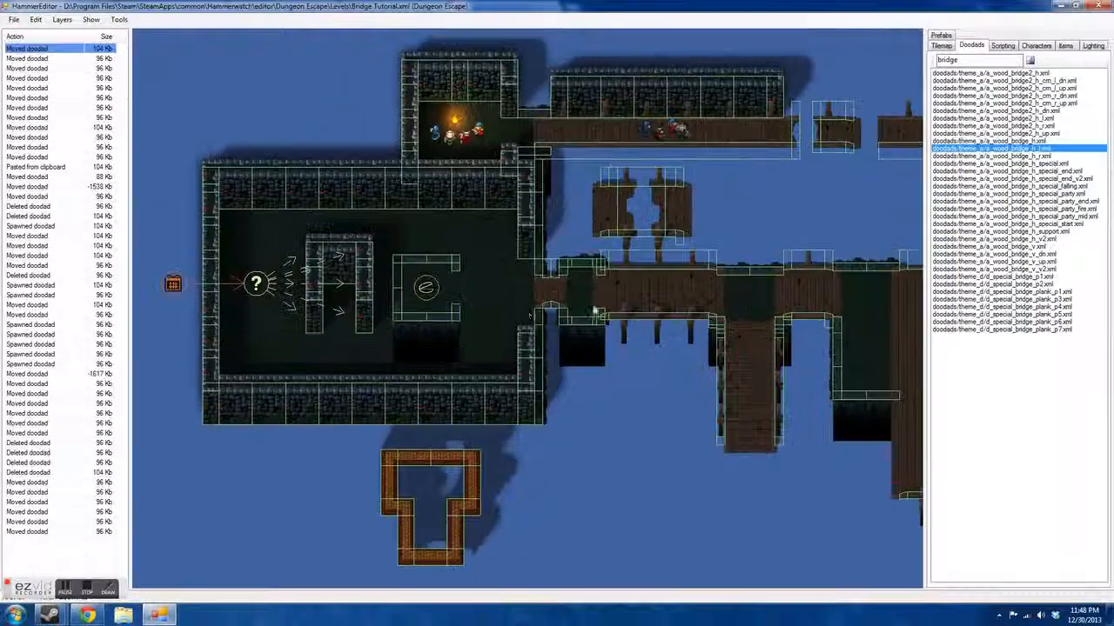
pyautogui.scroll(-1, 475, 261)
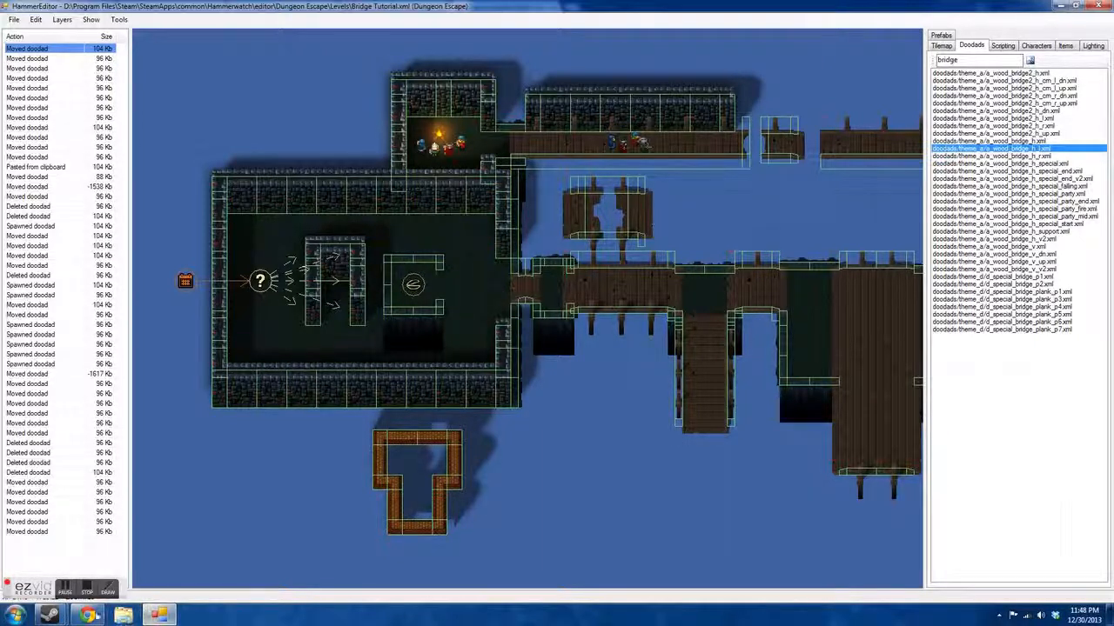
pyautogui.click(86, 591)
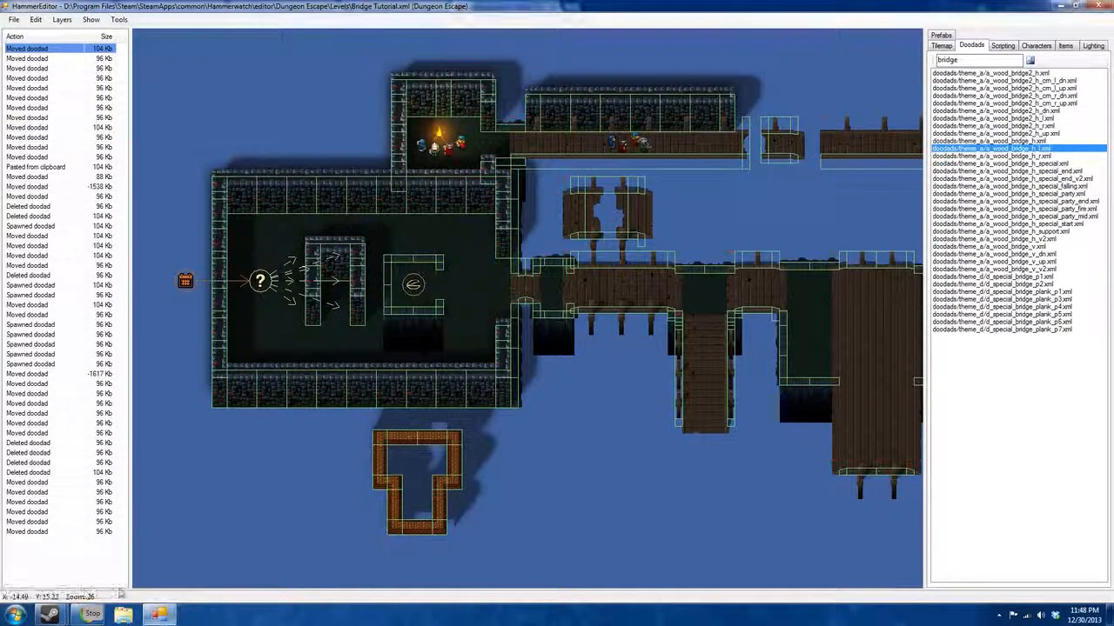